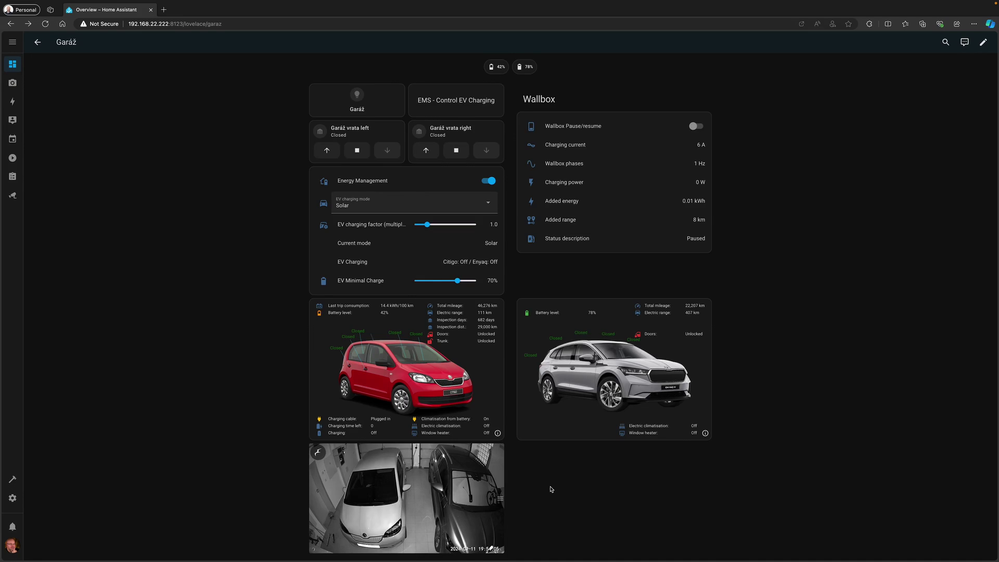
key("ctrl+plus")
scroll(551, 489, "down", 1)
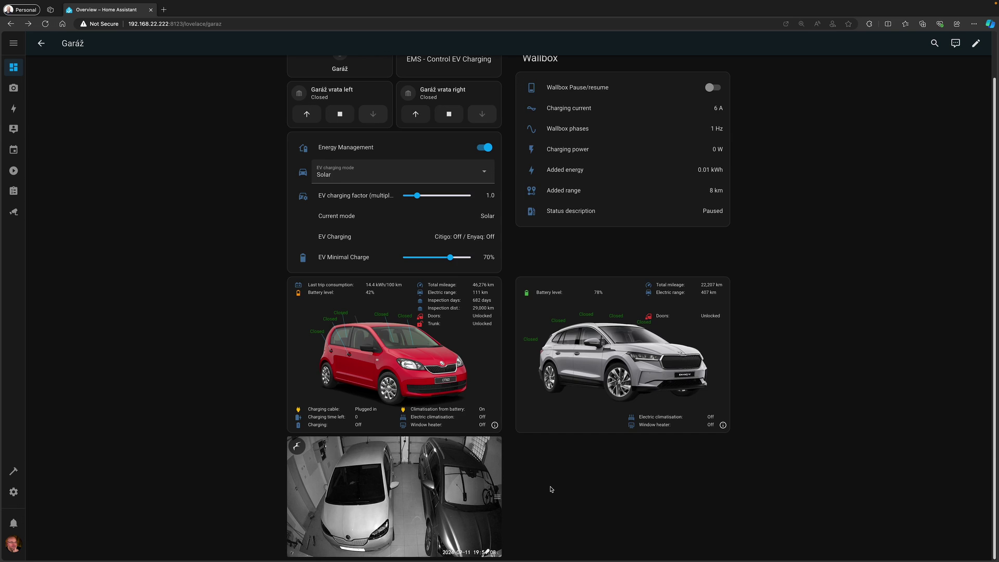
key("ctrl+plus")
key("ctrl+plus")
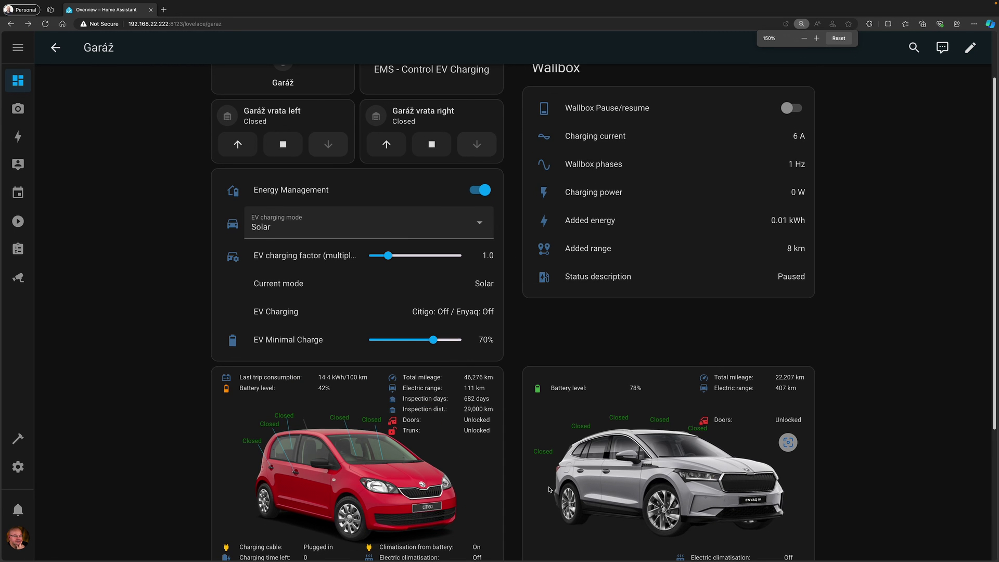
key("ctrl+plus")
key("ctrl+plus")
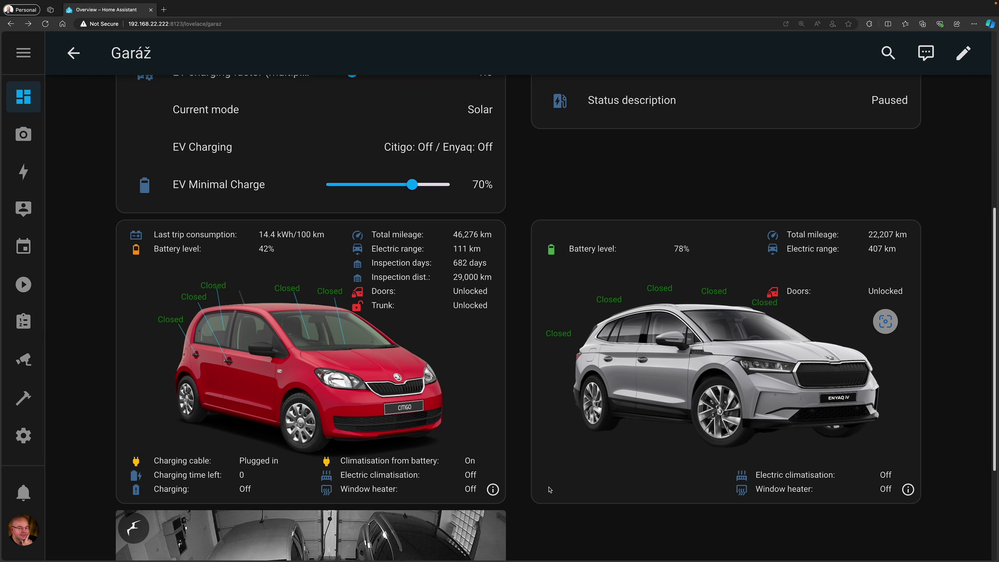
key("ctrl+plus")
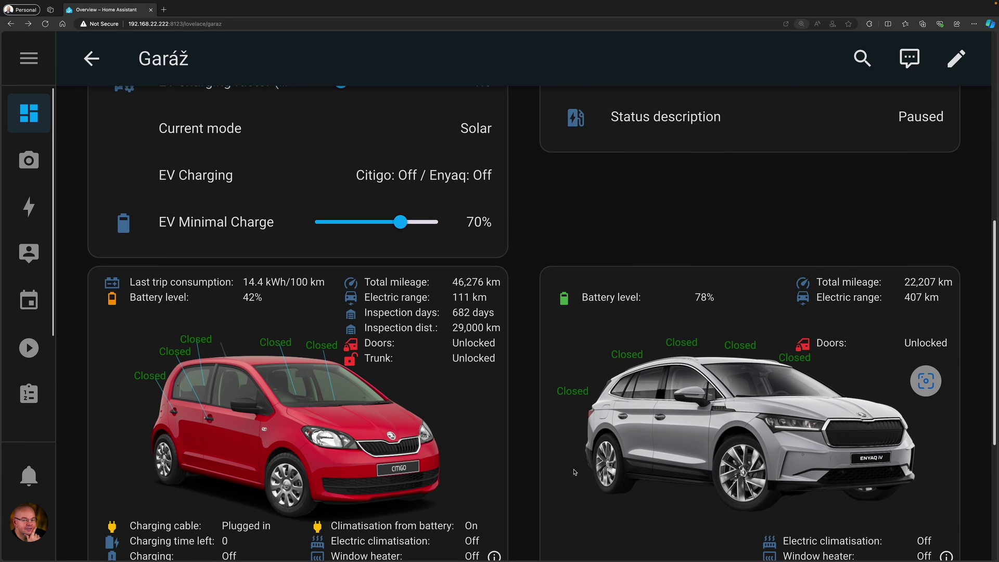
scroll(562, 482, "down", 2)
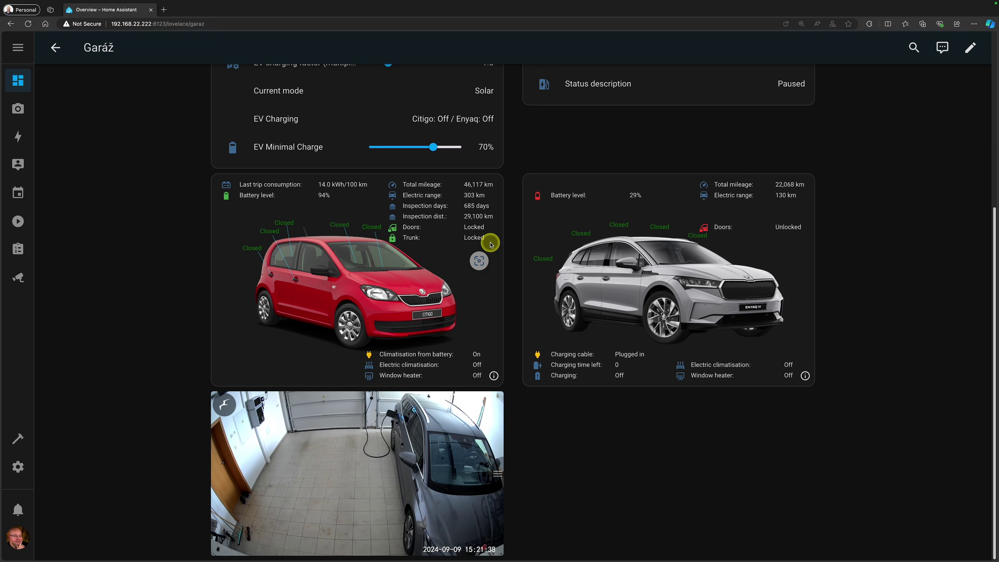
Add a new section to the Garáž dashboard and insert a Picture elements card.
left_click(965, 51)
scroll(821, 223, "down", 8)
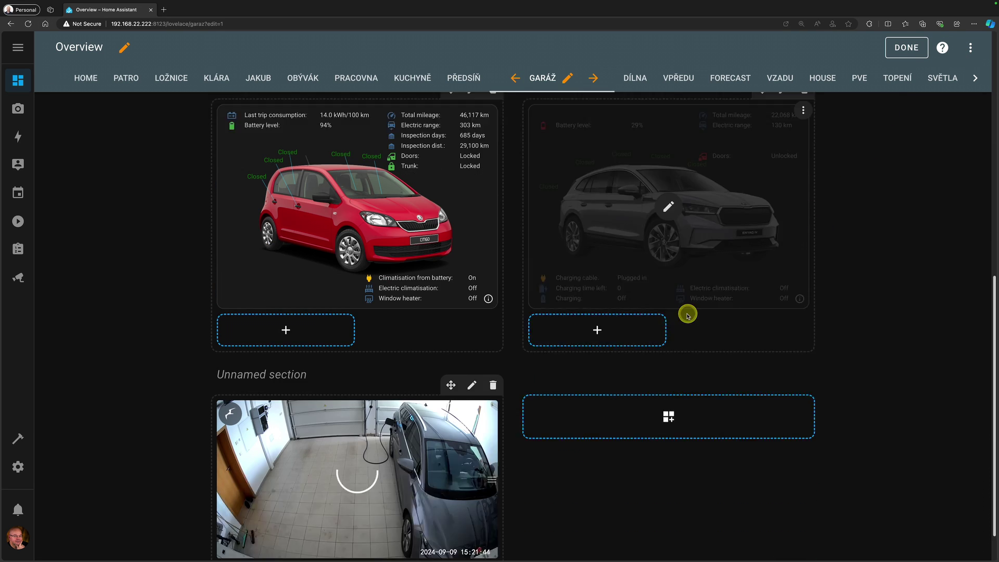
scroll(688, 315, "down", 1)
left_click(658, 384)
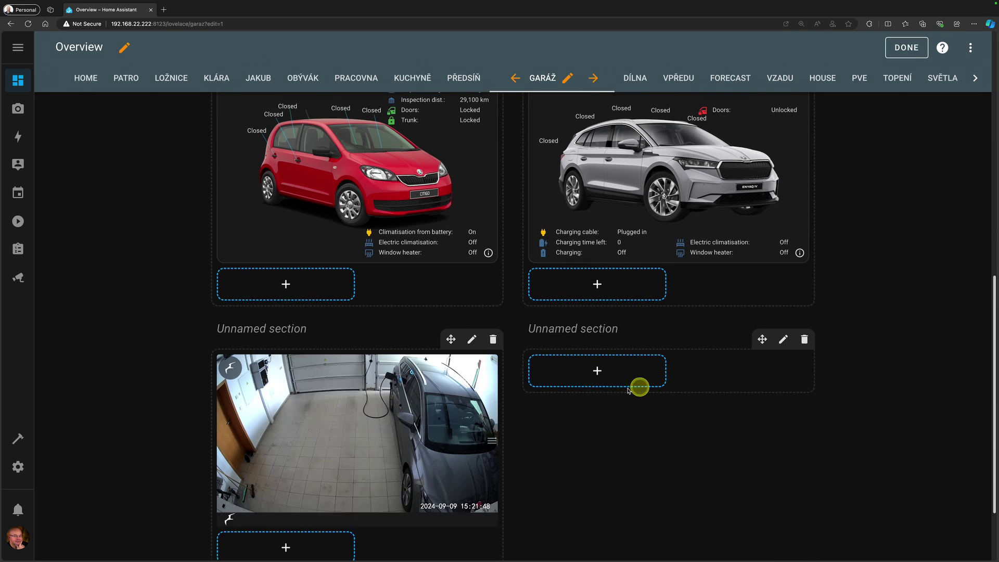
left_click(602, 382)
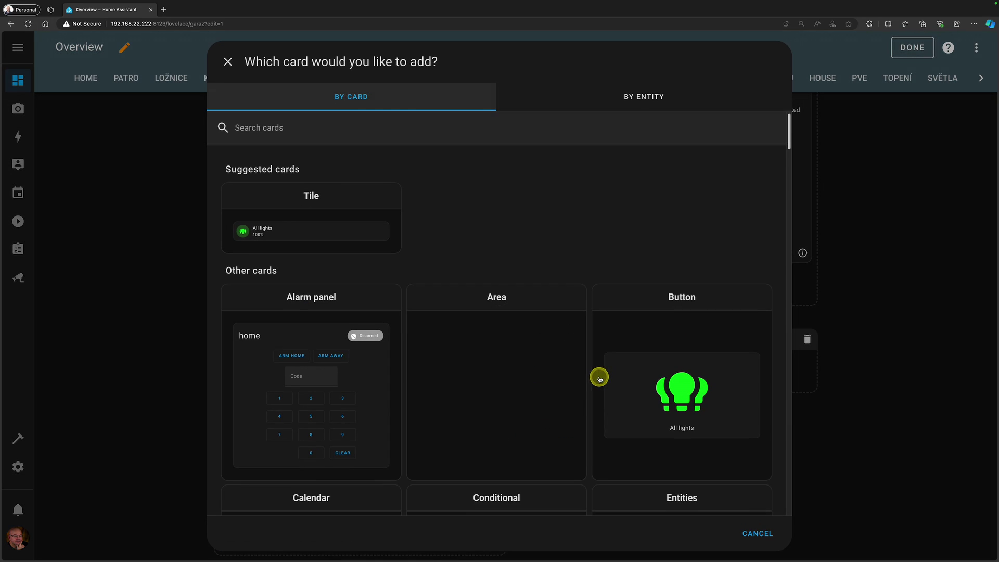
left_click(284, 130)
type("pict")
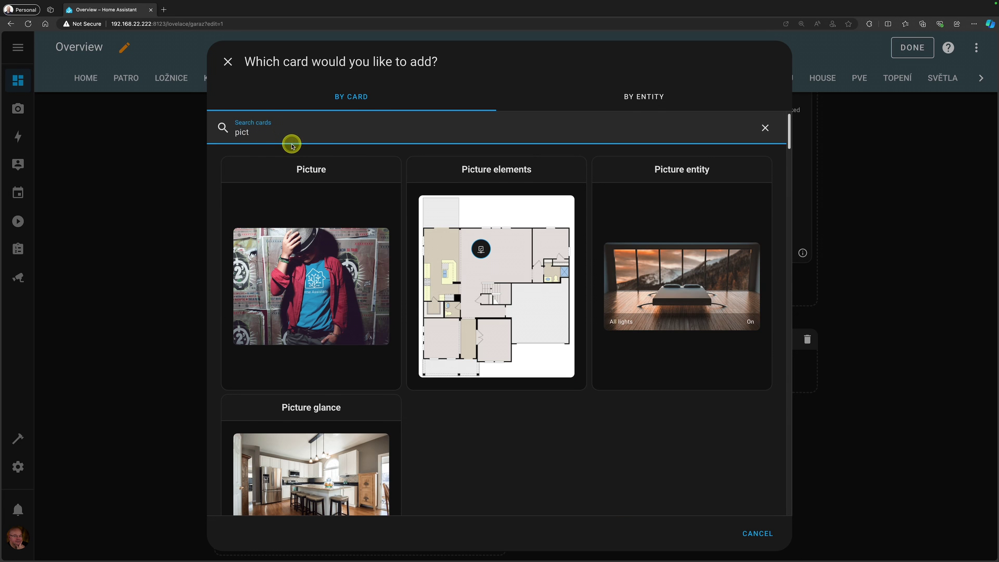
left_click(479, 166)
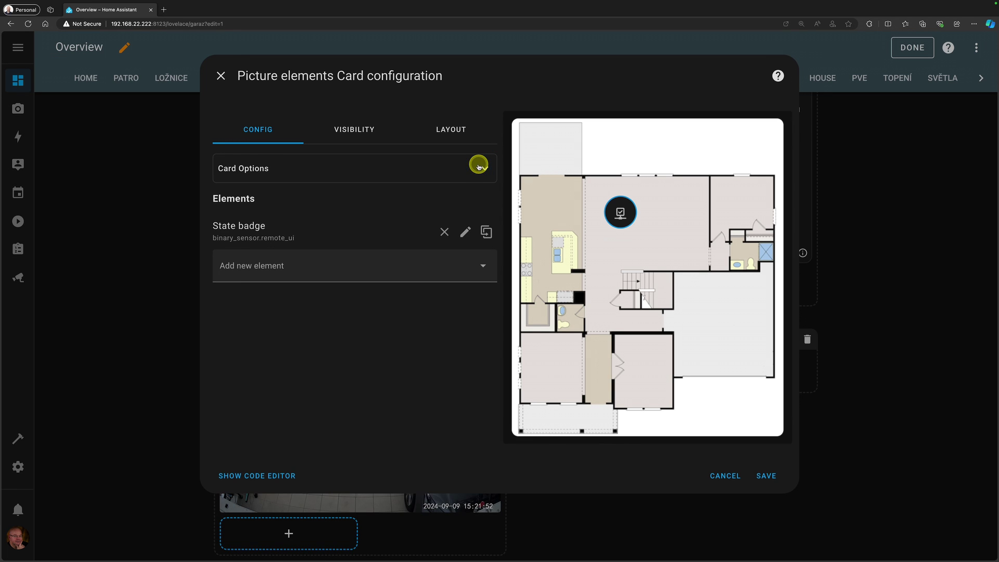
Set the Picture elements card's image path to /local/test-bg.png.
left_click(264, 168)
triple_click(262, 324)
key("BackSpace")
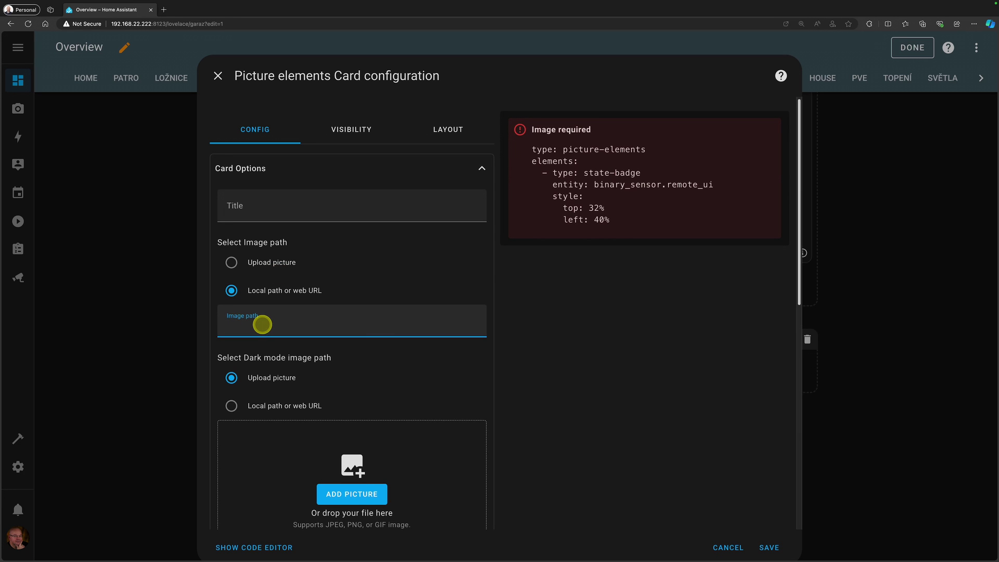
type("/")
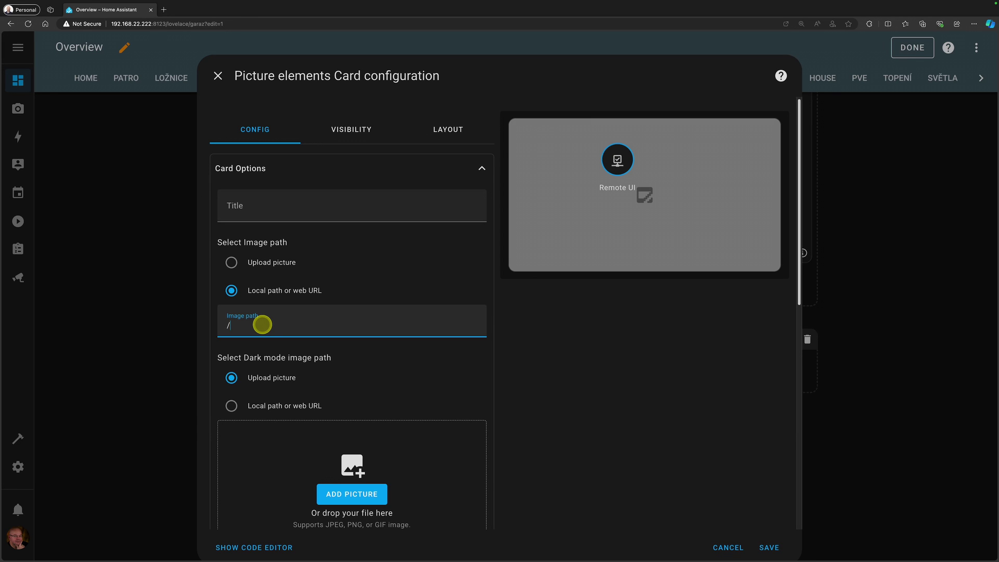
type("loca")
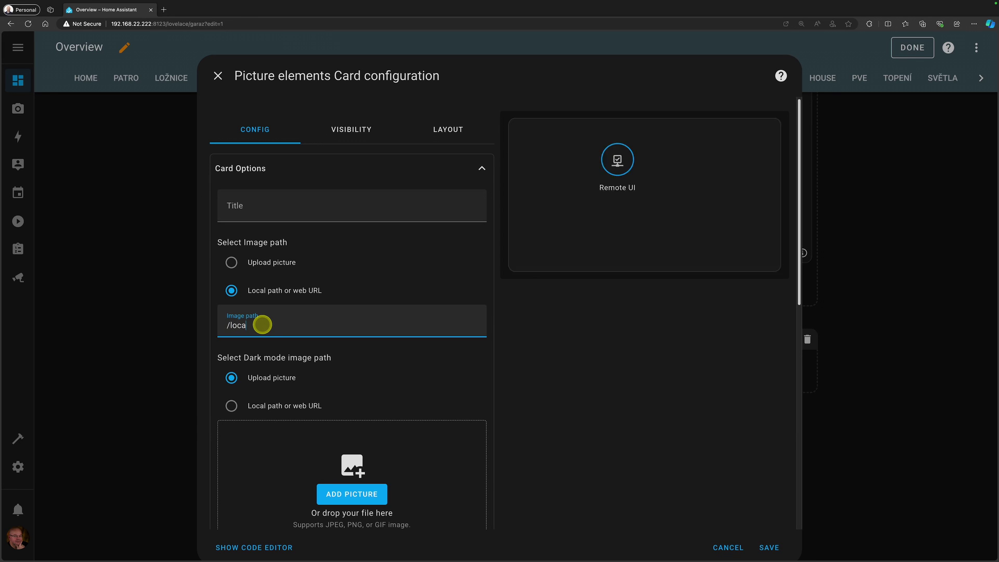
type("l/")
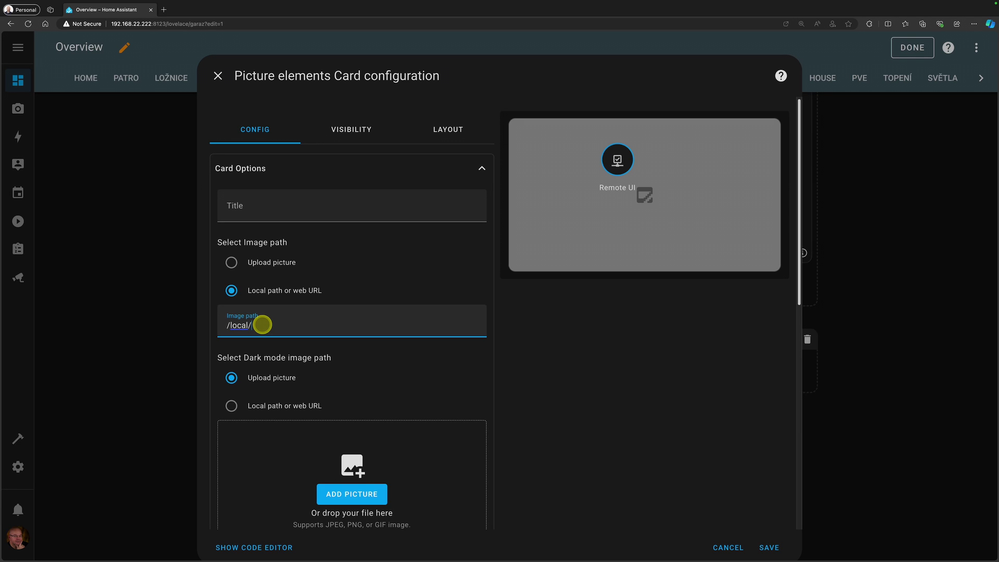
type("test-bg.png")
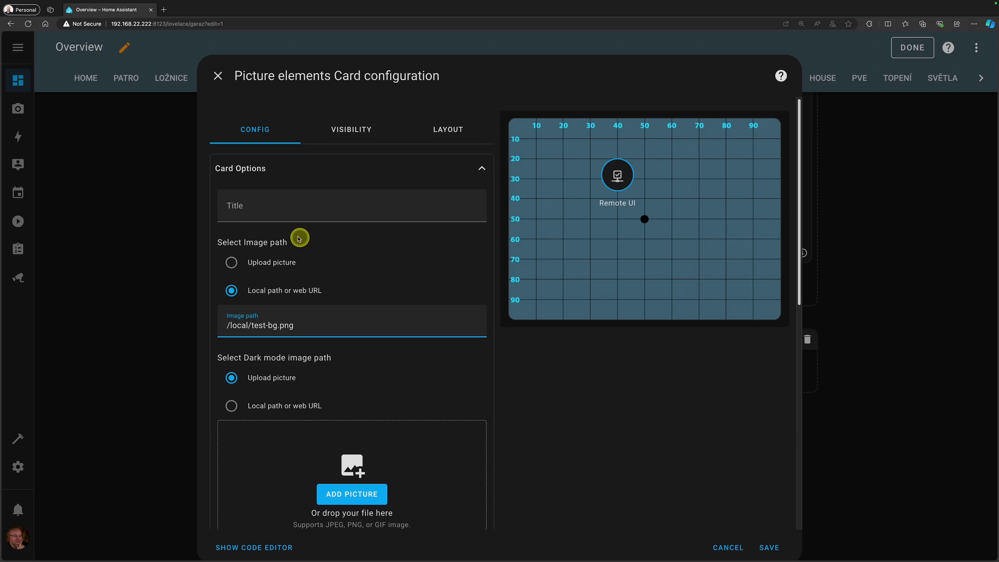
Delete the card's default State badge element.
left_click(472, 172)
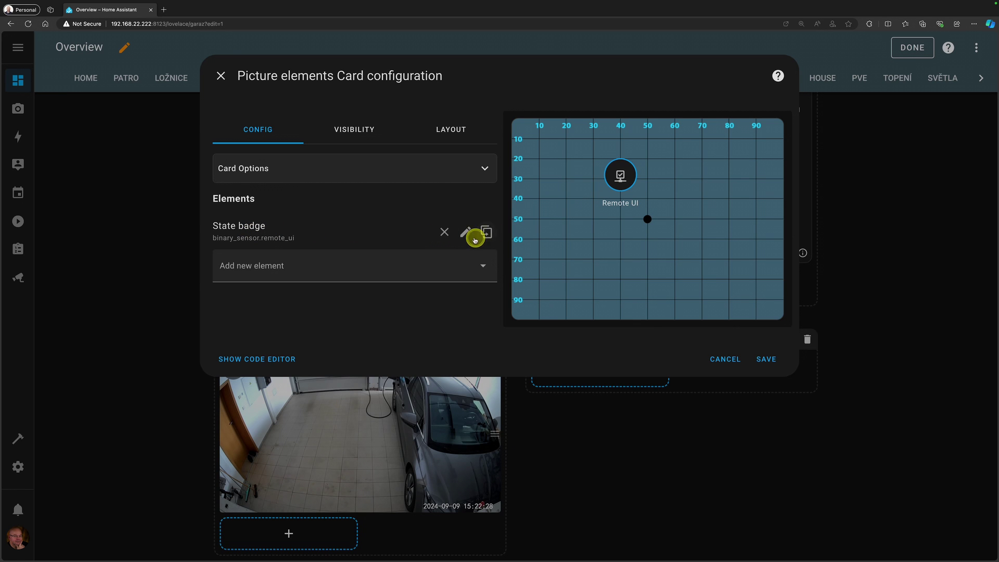
left_click(452, 236)
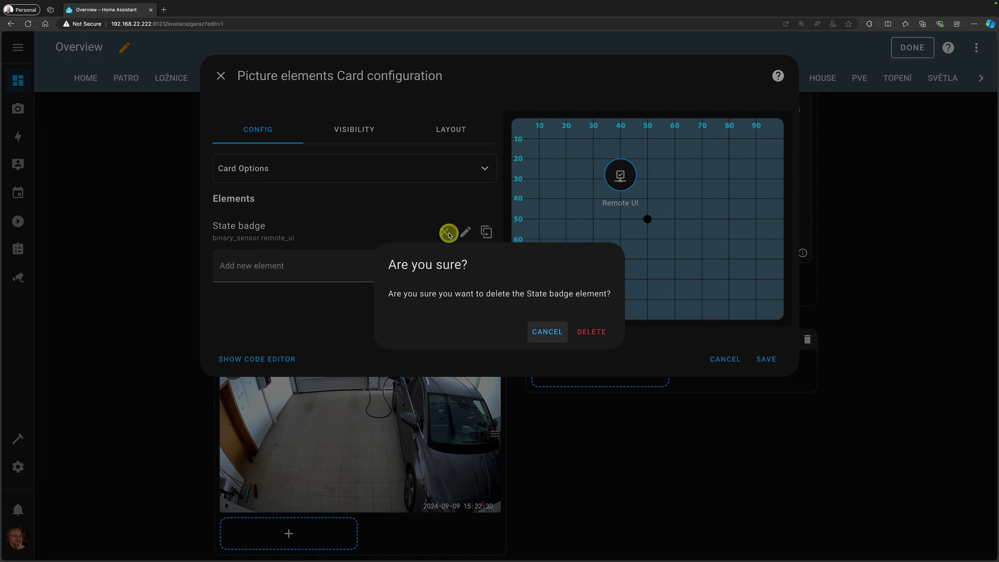
left_click(583, 329)
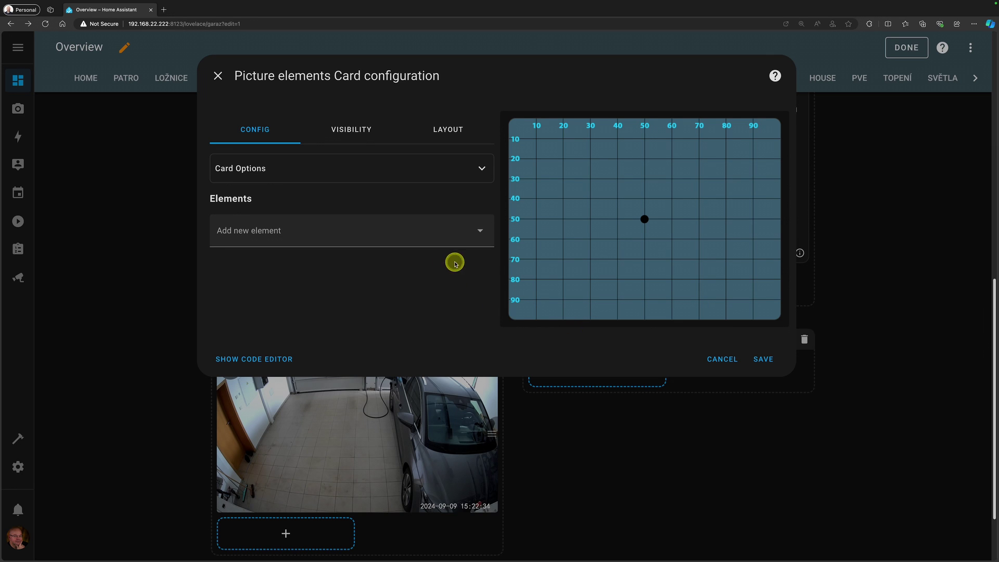
Add a State label for the Citigo Last trip average electric consumption entity.
left_click(414, 236)
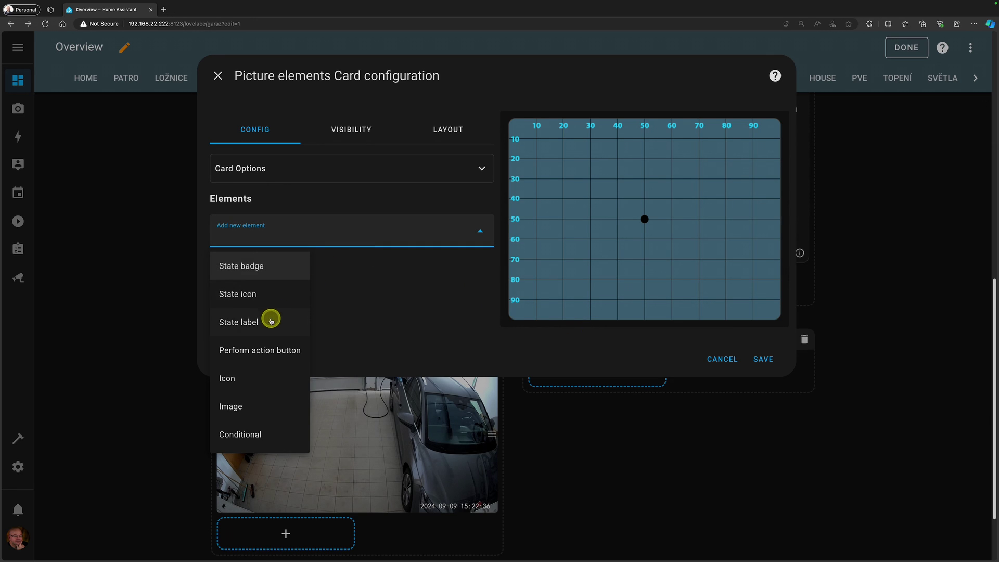
left_click(266, 323)
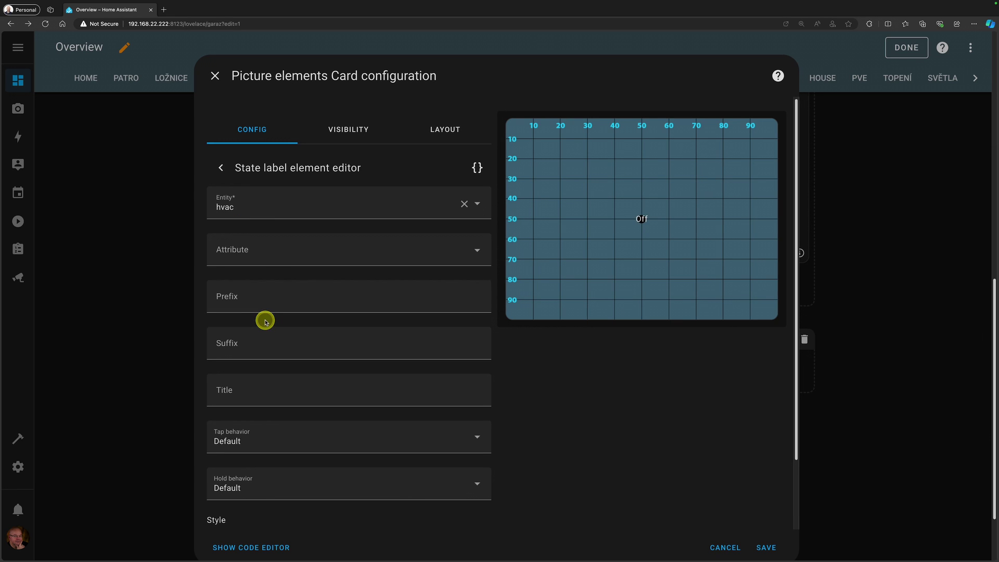
left_click(252, 209)
double_click(252, 209)
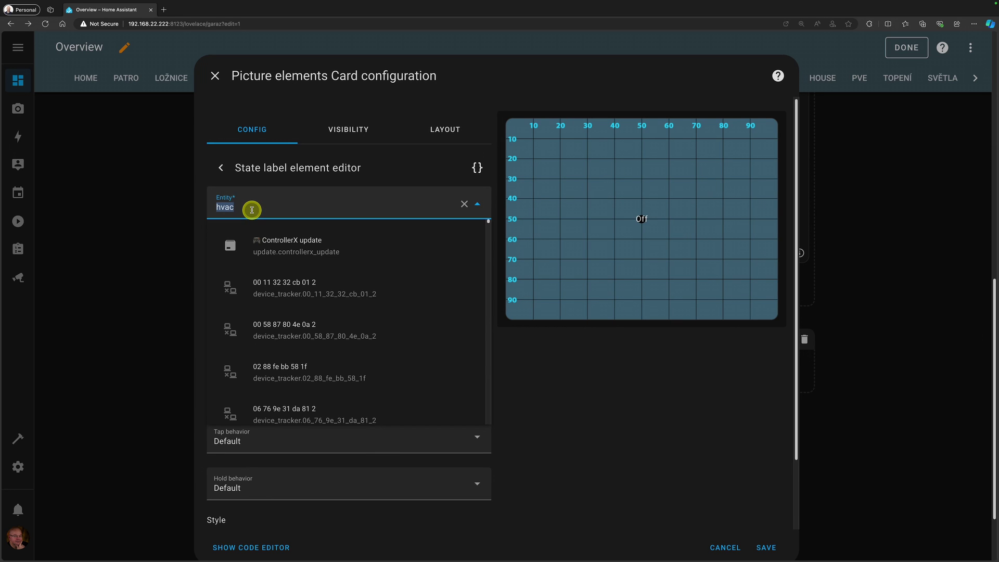
type("citigo_")
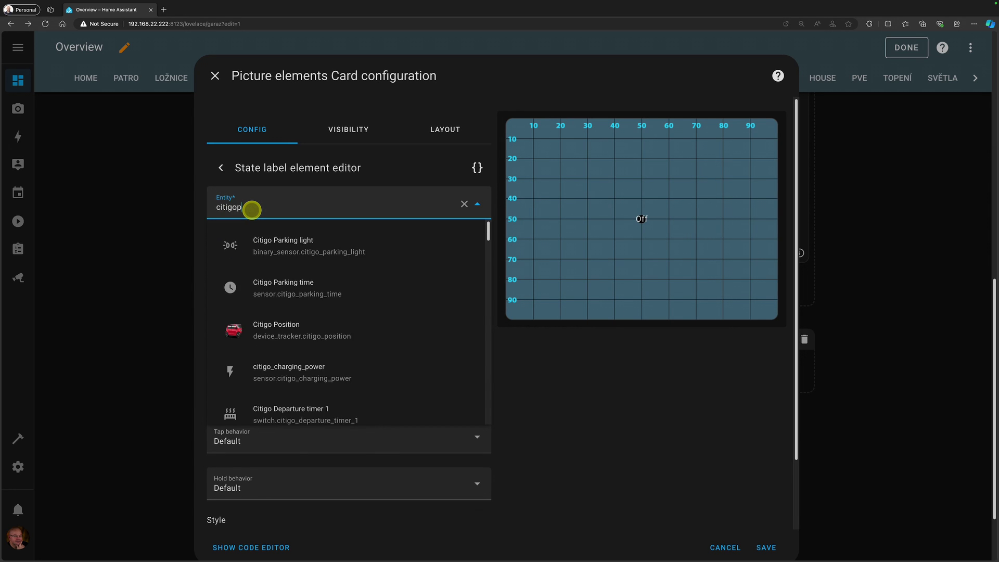
type("last")
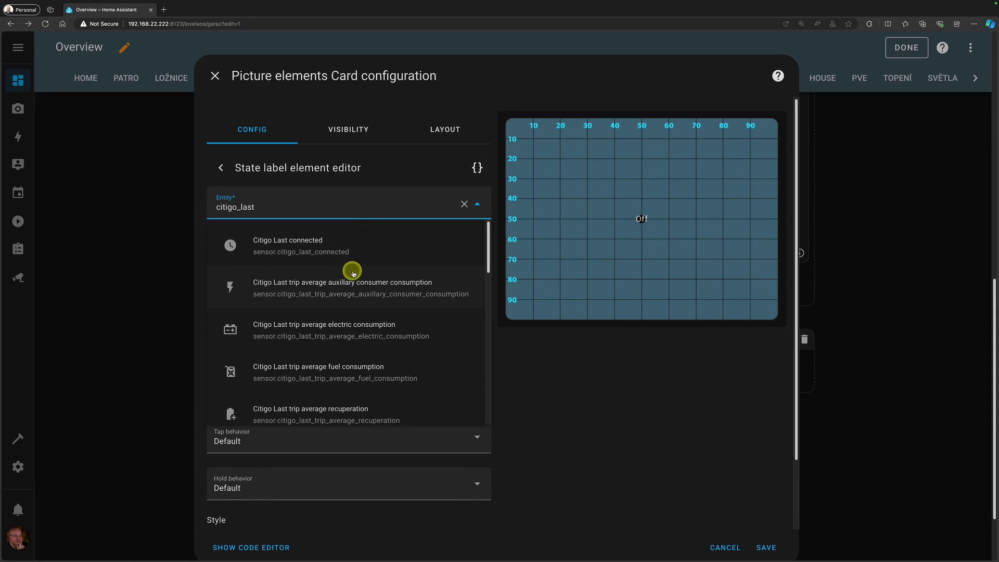
left_click(361, 327)
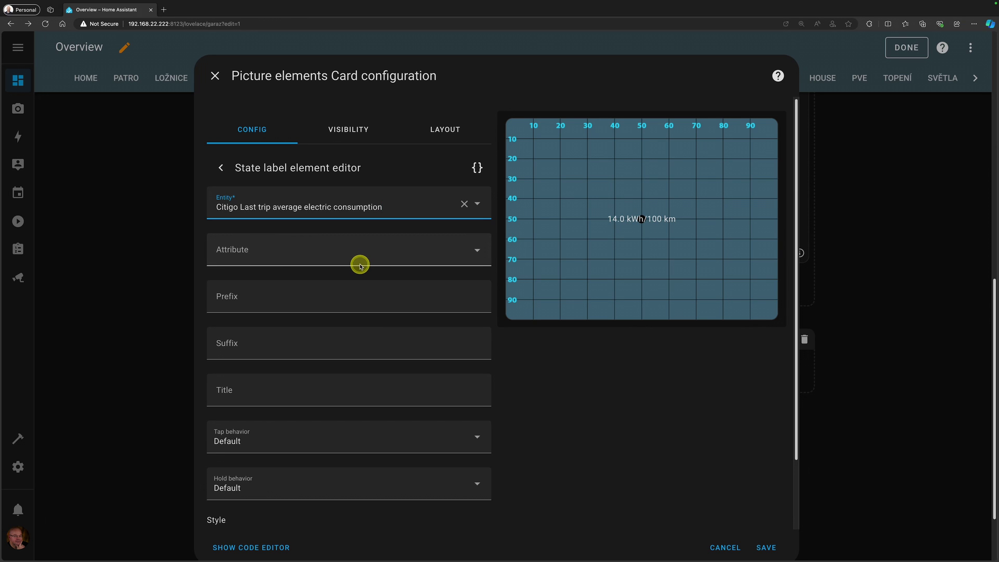
scroll(373, 271, "down", 2)
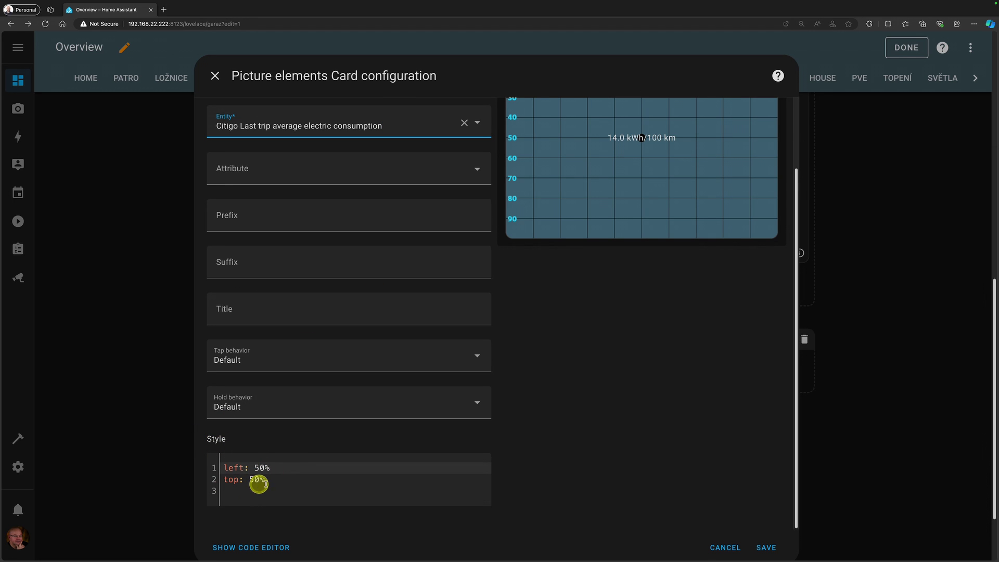
scroll(652, 208, "up", 1)
scroll(638, 187, "up", 3)
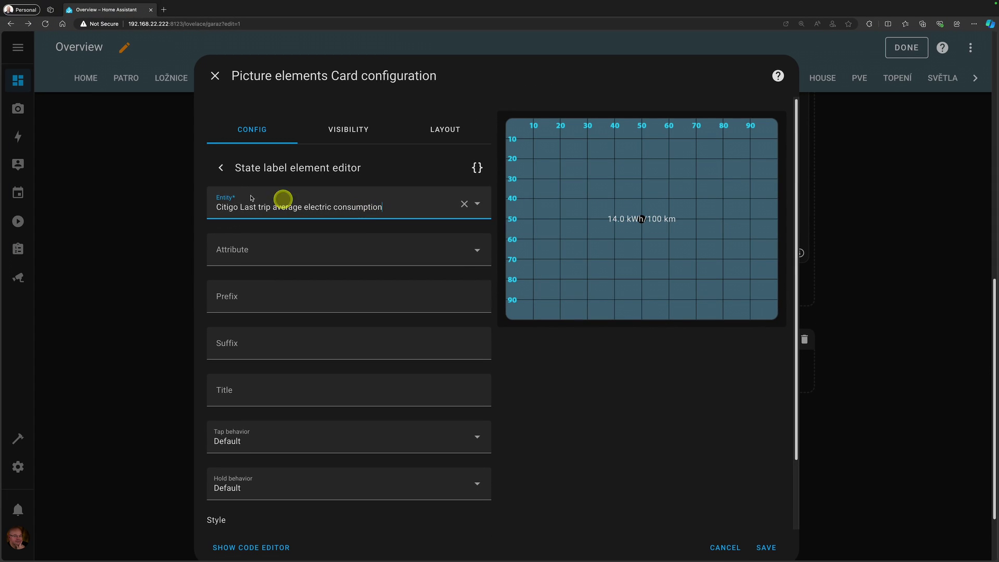
Add a second State label showing the Citigo Last trip distance entity.
left_click(219, 169)
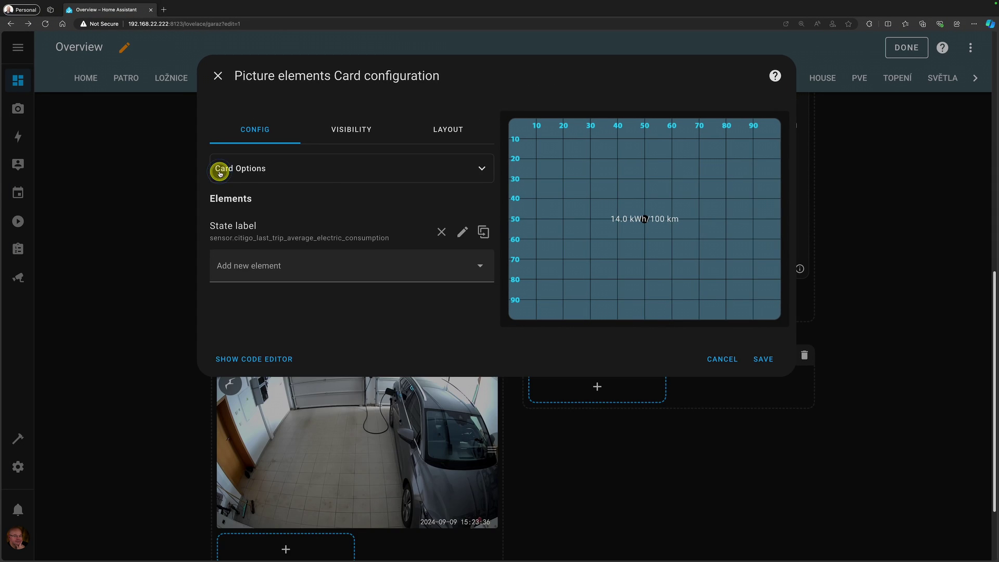
left_click(260, 265)
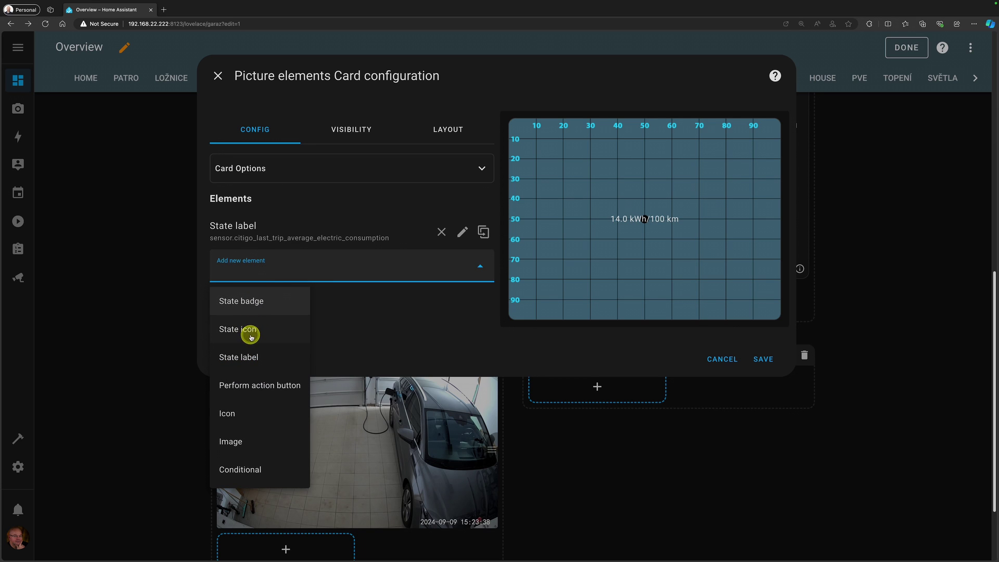
left_click(260, 359)
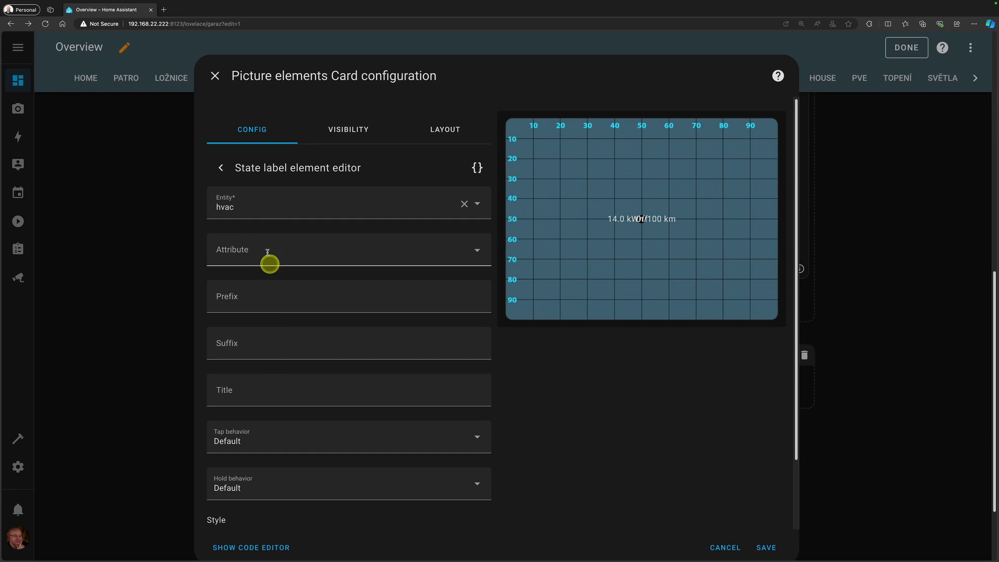
left_click(261, 218)
type("citigo_last")
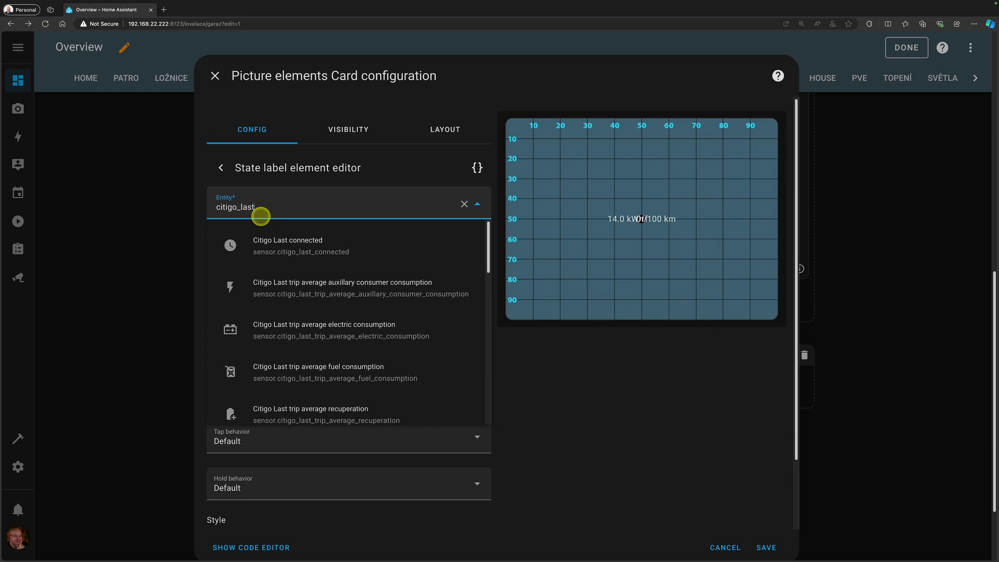
scroll(297, 250, "down", 3)
left_click(357, 379)
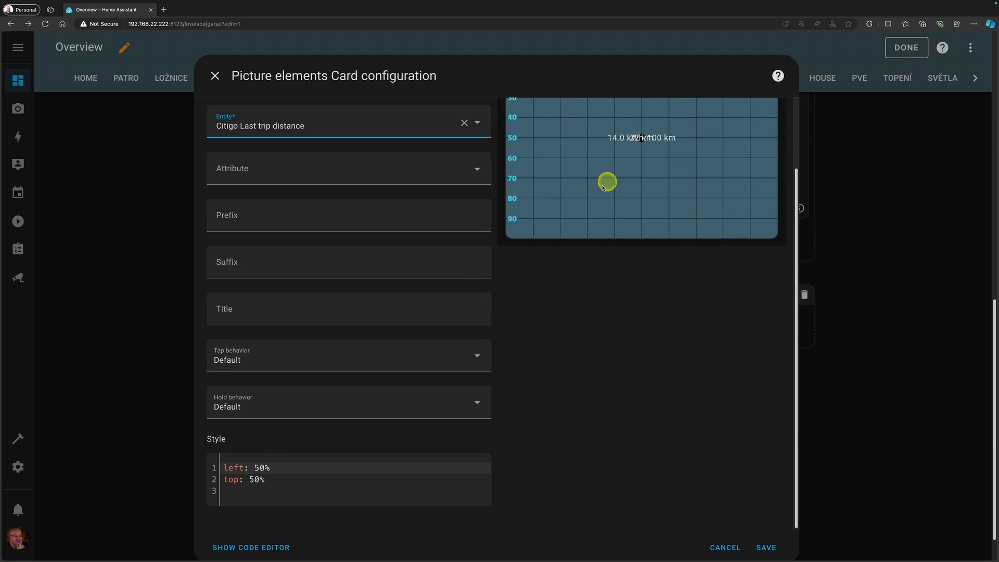
Change the second label's style to top: 60%, keeping left at 50%.
left_click(253, 478)
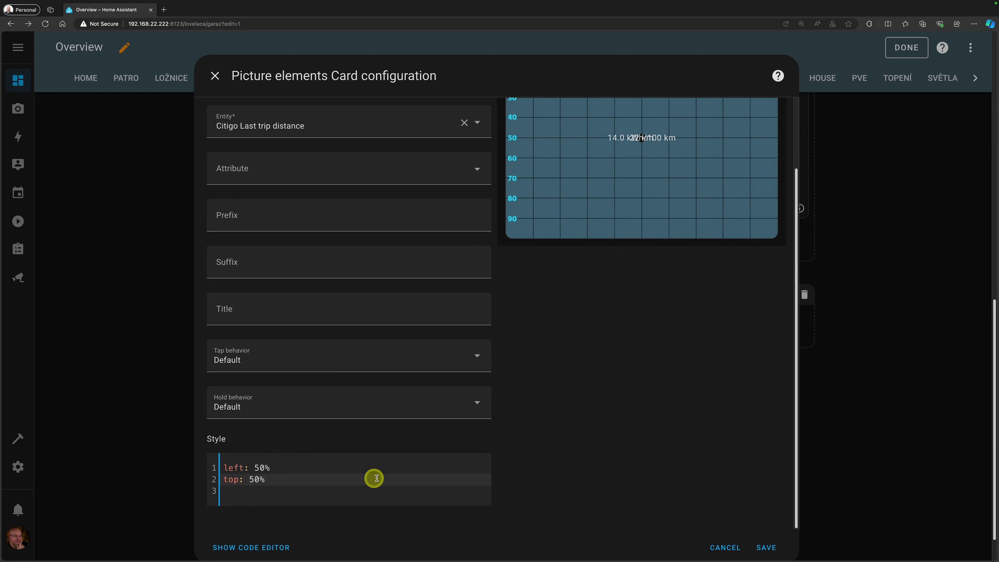
key("shift+Right")
type("6")
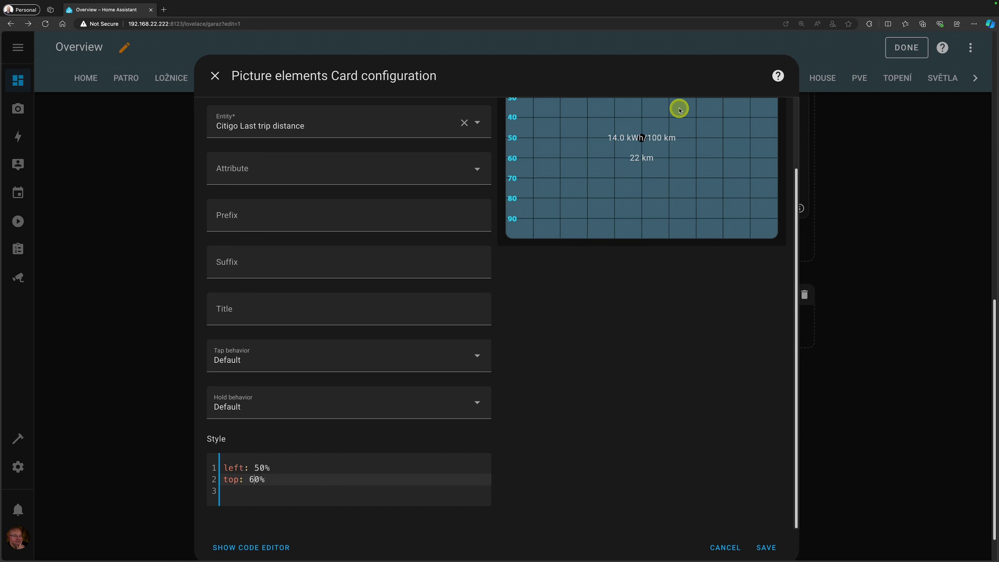
left_click(255, 466)
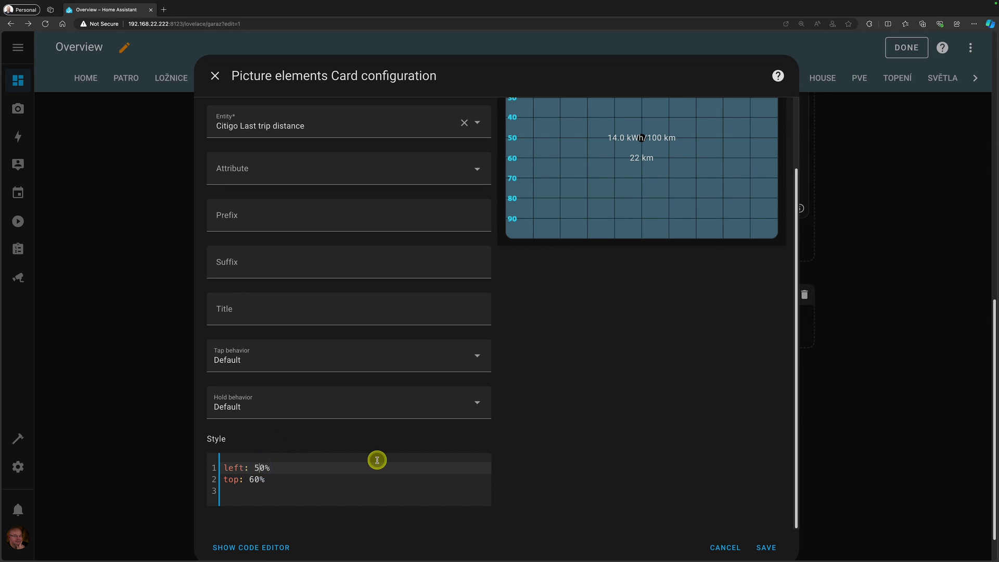
key("Delete")
type("4")
key("BackSpace")
type("5")
Add a border: 1px solid red style line to the second label.
key("Down")
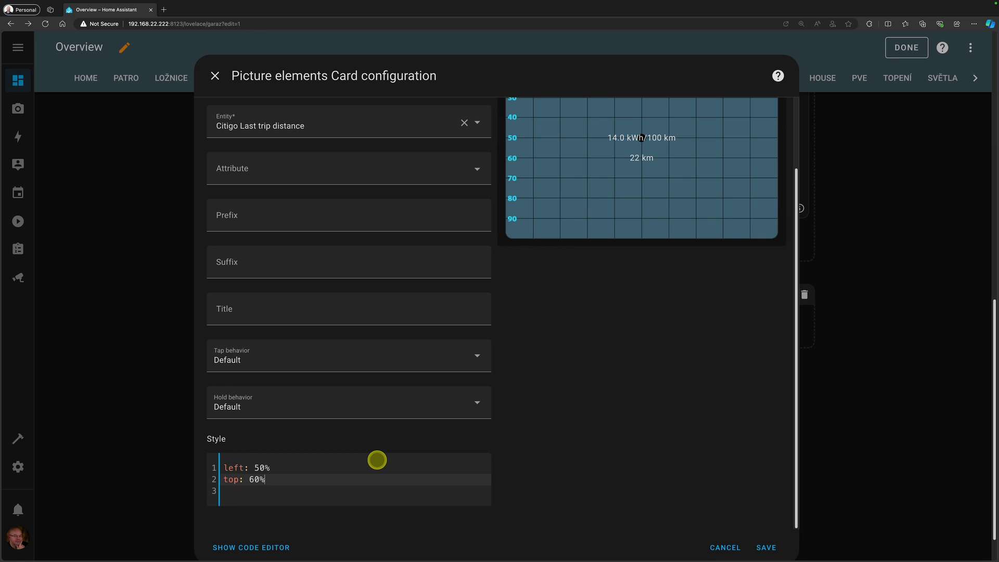
key("Return")
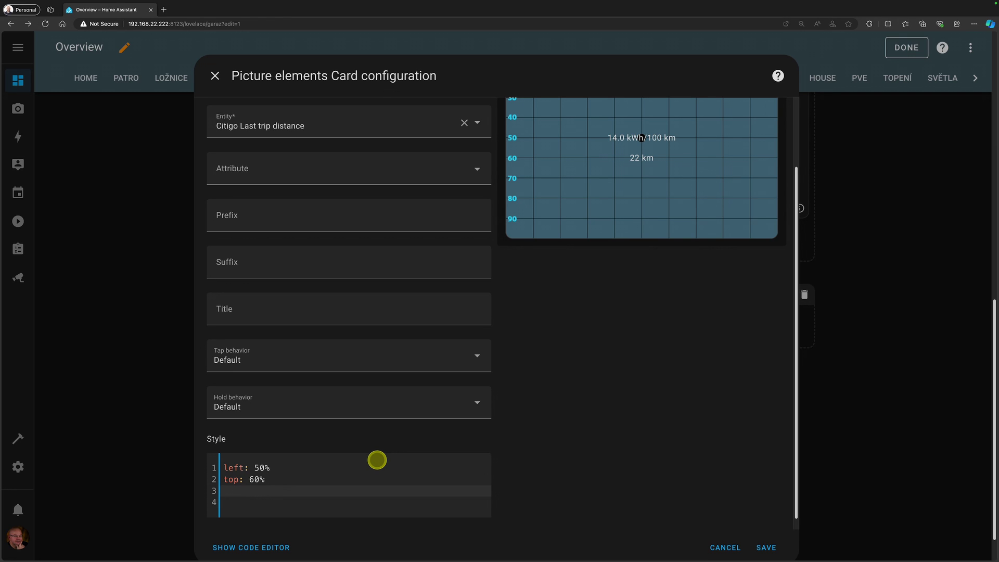
type("border: 1px solid red")
key("shift+Home")
key("ctrl+c")
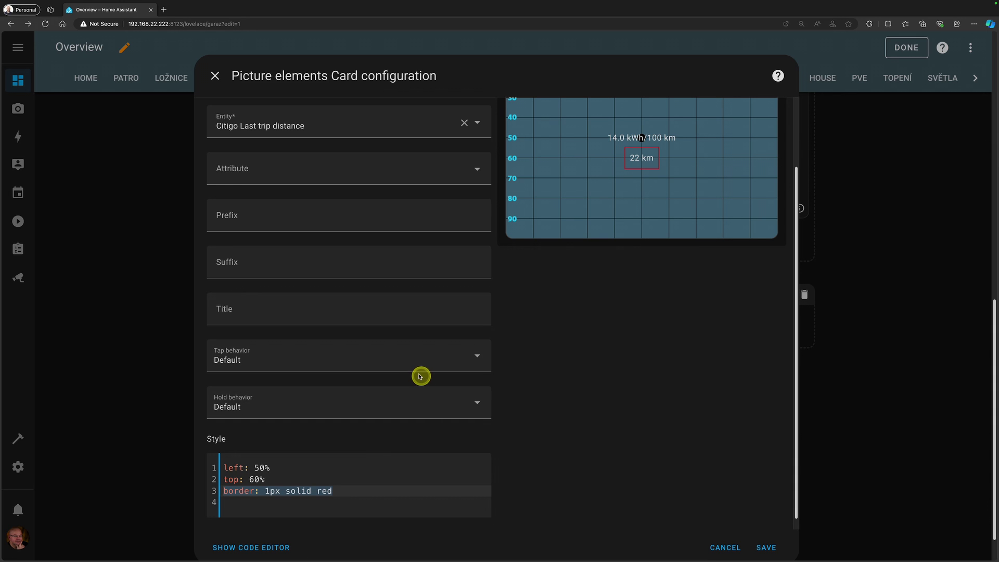
scroll(370, 355, "up", 5)
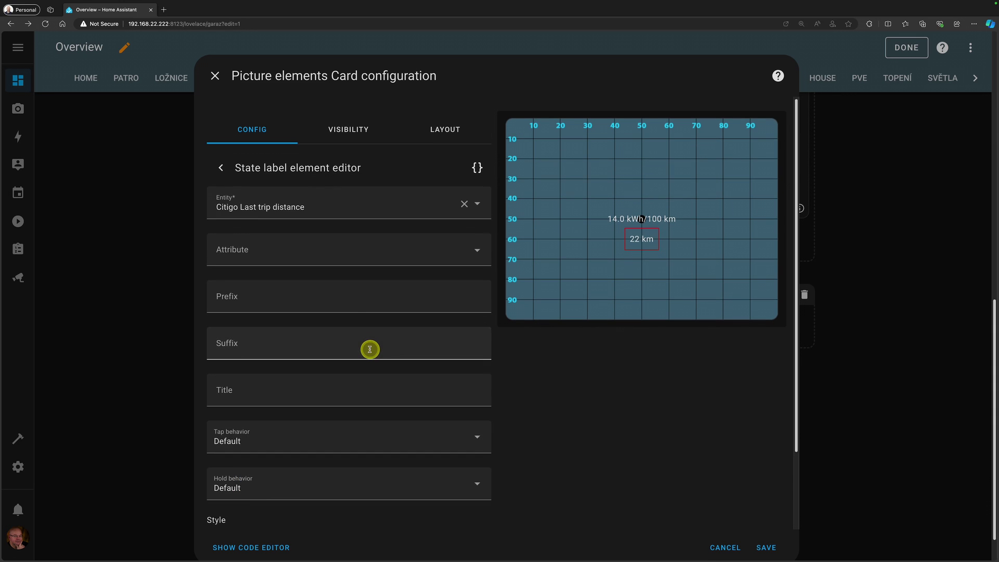
In the card's YAML, paste border: 1px solid red under the first label's top: 50%.
left_click(220, 165)
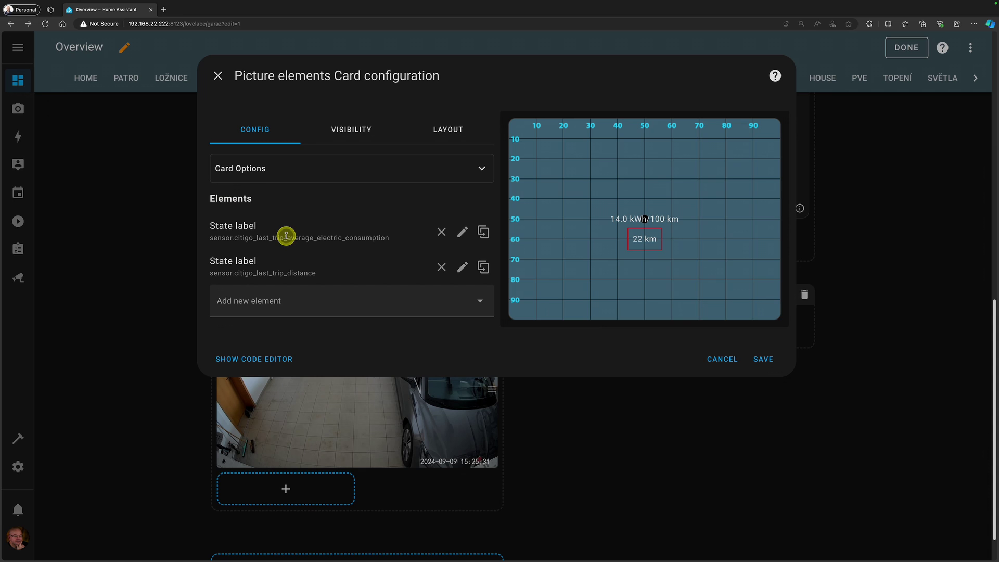
left_click(259, 359)
left_click(376, 257)
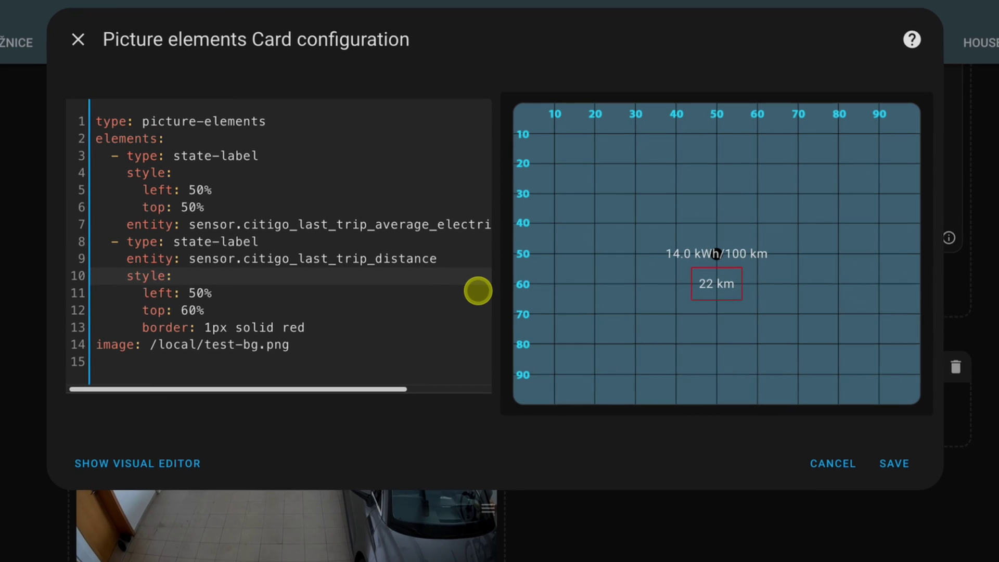
key("Up")
key("Up")
key("Up")
key("Up")
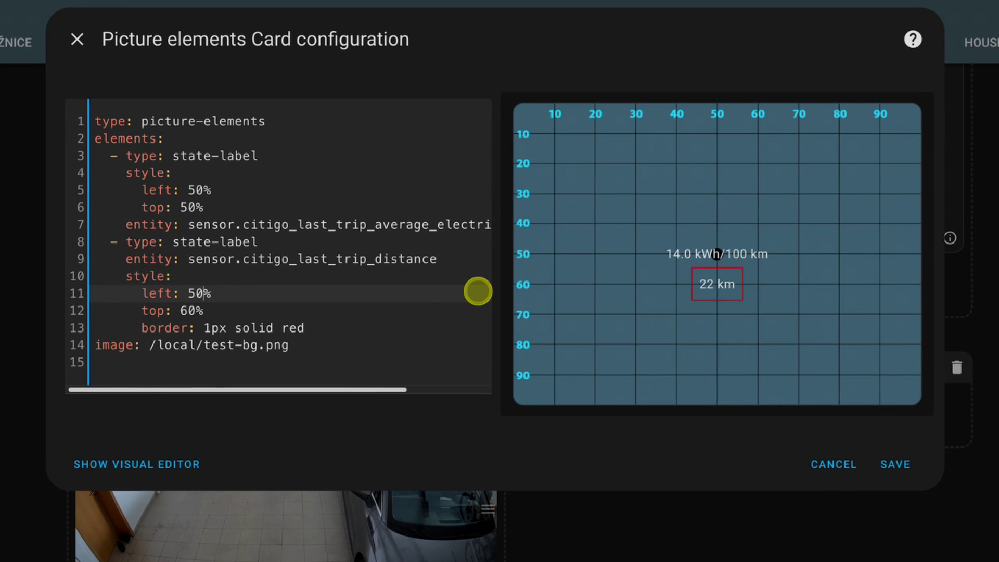
key("Up")
key("Up")
key("Return")
key("ctrl+v")
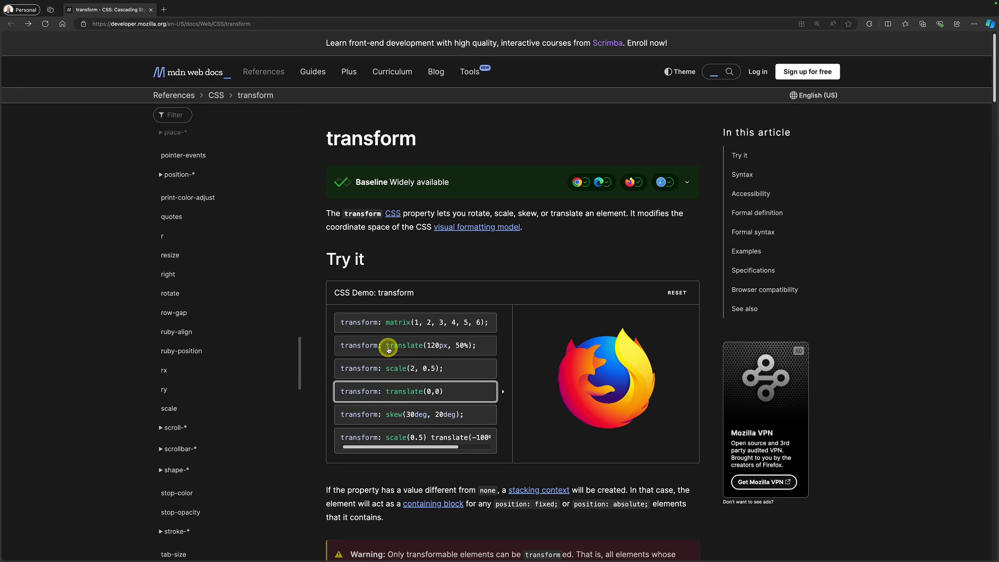
Preview MDN's translate, scale, skew and scale+translate examples, then return to translate(0,0).
left_click(443, 347)
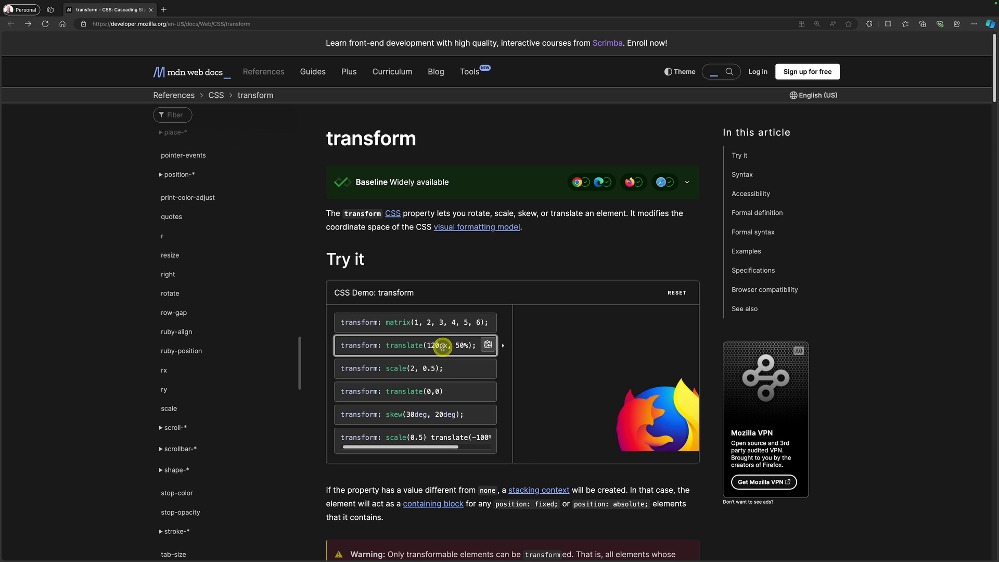
left_click(439, 367)
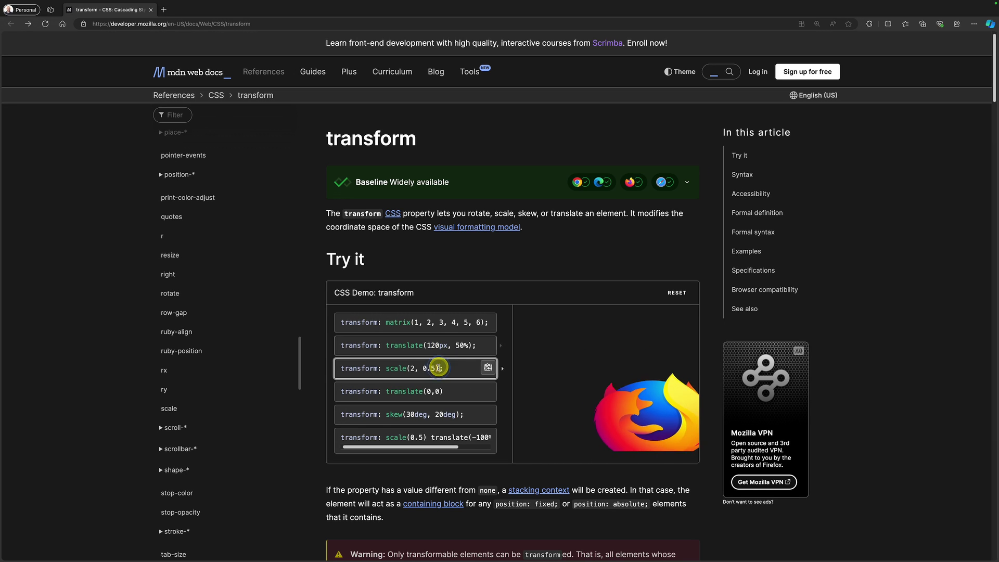
left_click(426, 415)
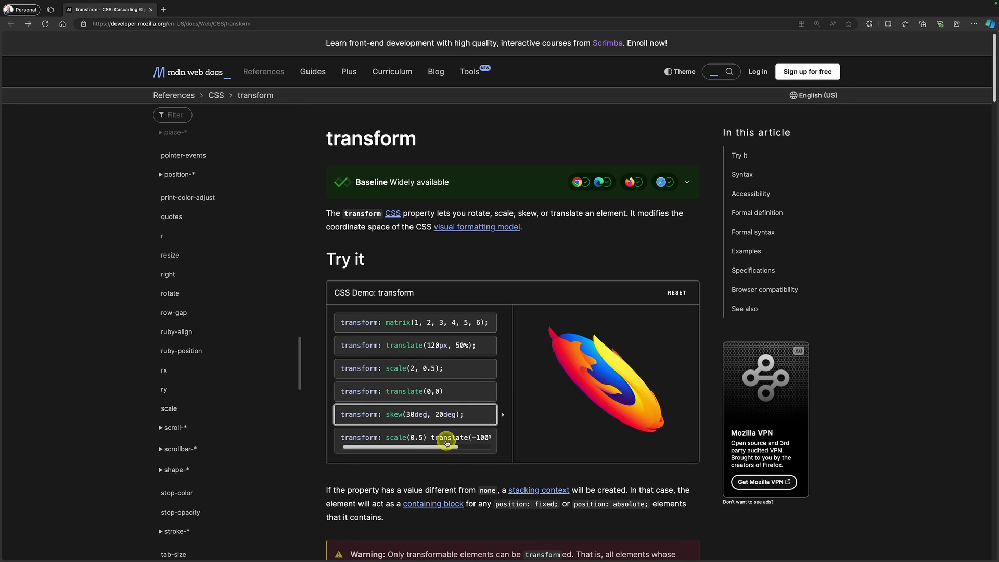
left_click(445, 439)
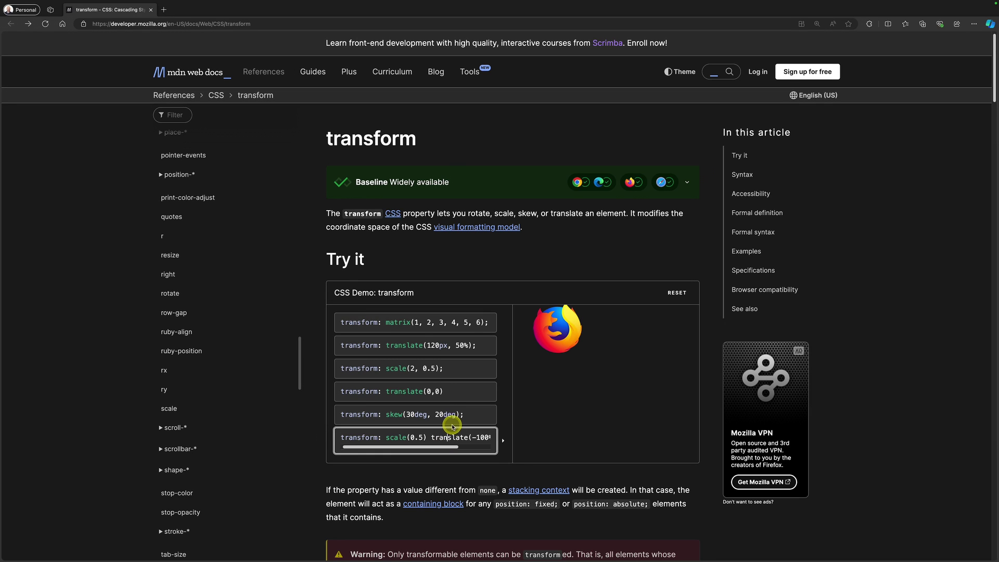
left_click(439, 394)
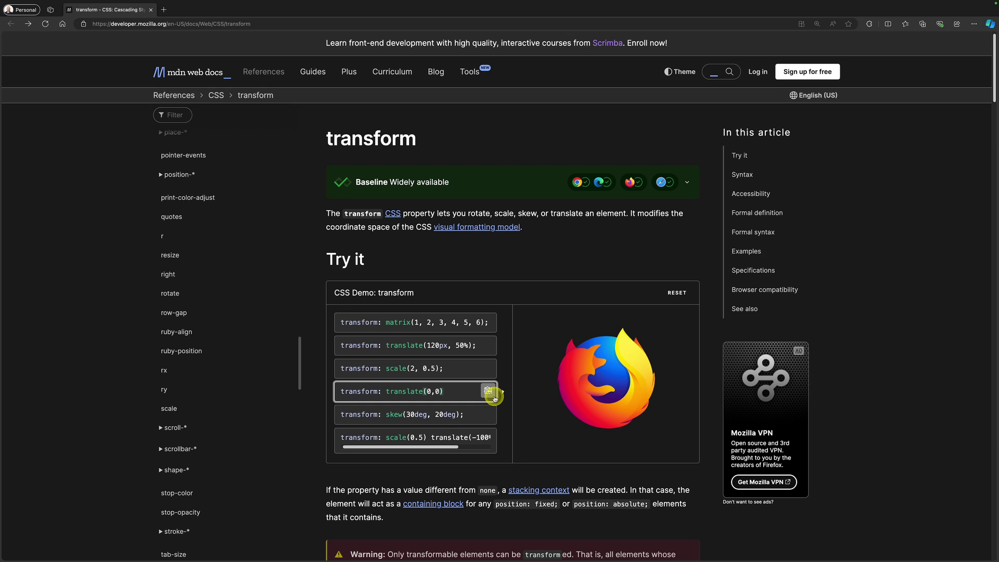
Add a transform: translate(0,0) line under the first label's red border rule.
key("Left")
key("Left")
key("BackSpace")
type("50%")
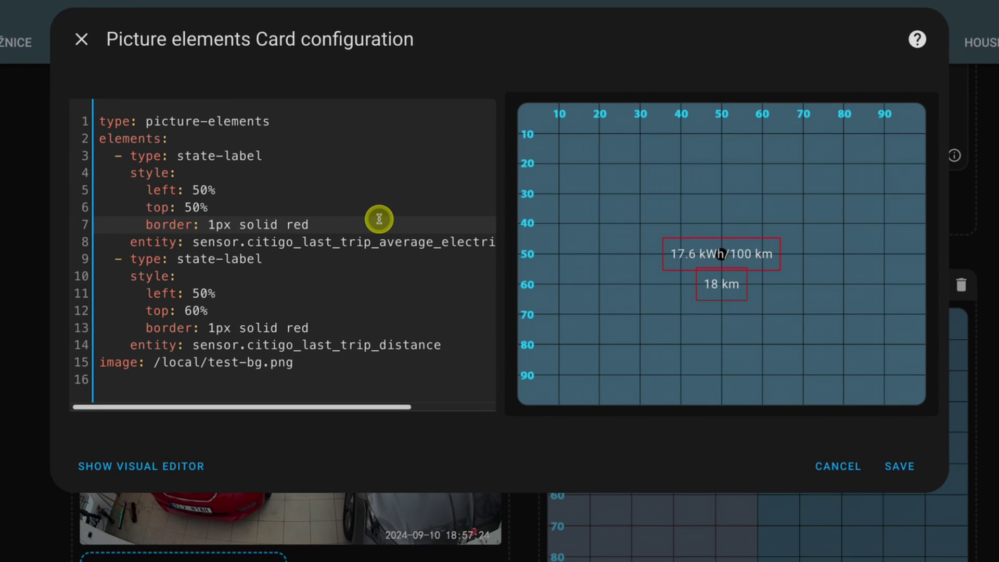
key("Return")
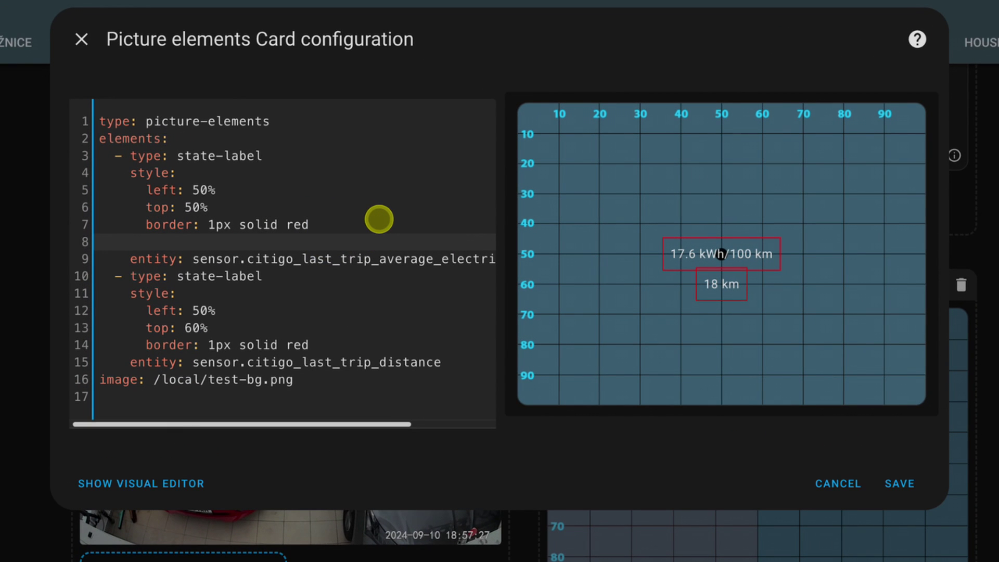
type("tra")
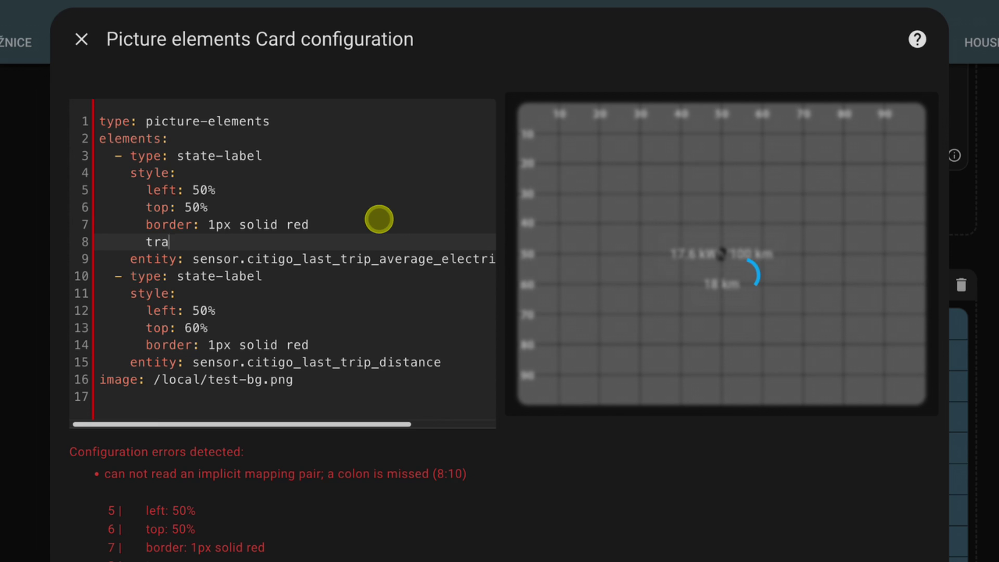
type("nsform: ")
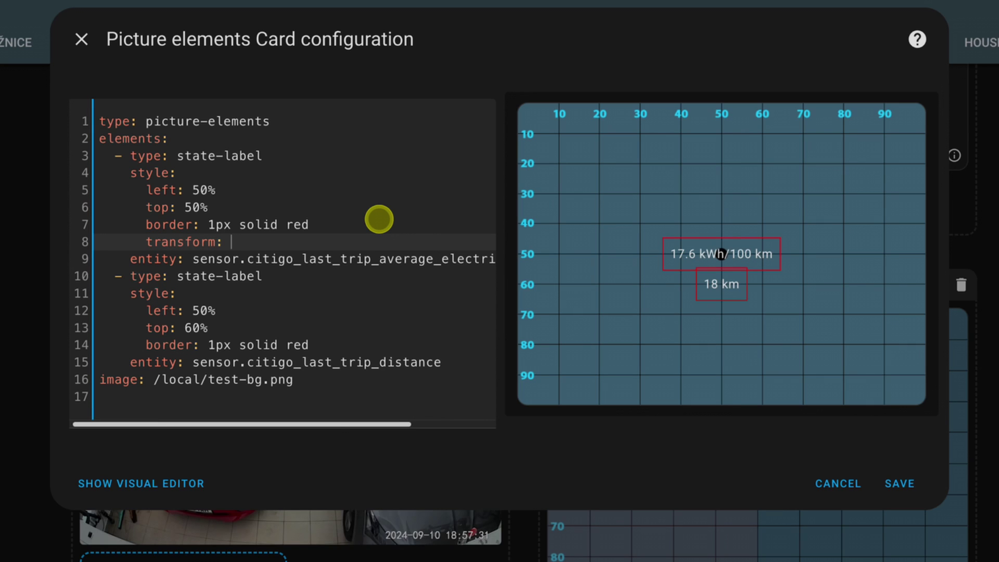
type("translate(0,")
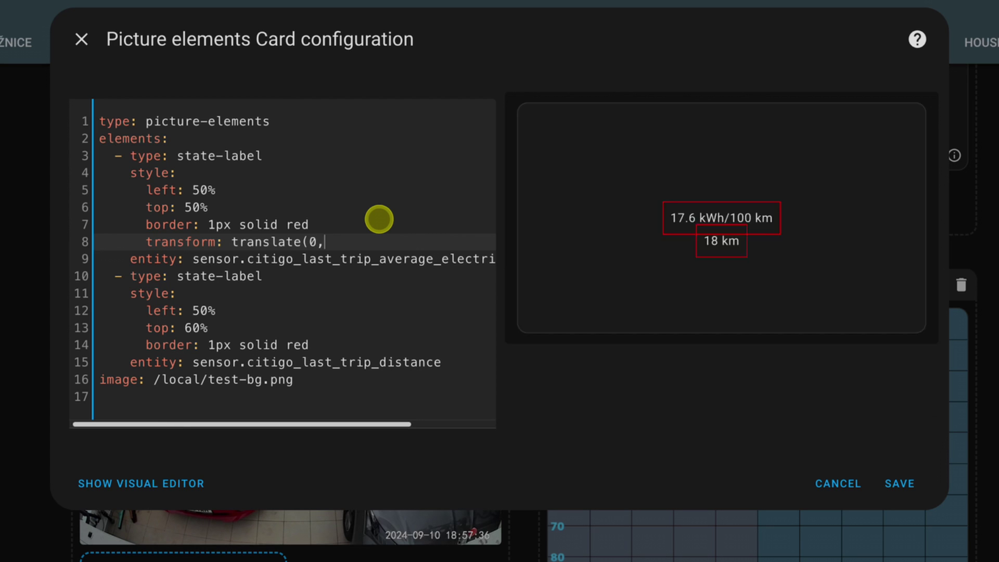
type("0)")
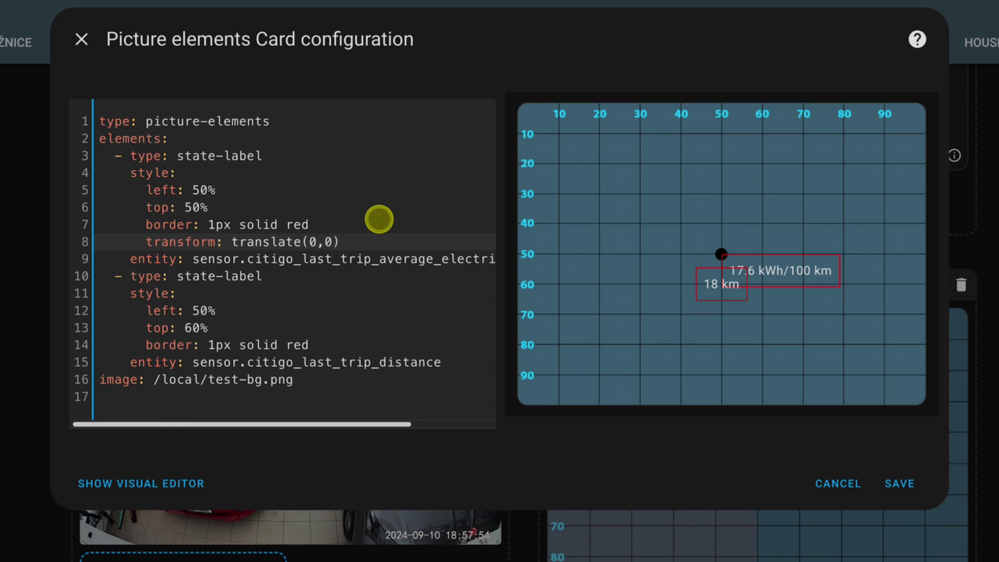
Change the first label's transform to translate(0,-50%).
key("Left")
key("Left")
key("Left")
key("Left")
type("-5")
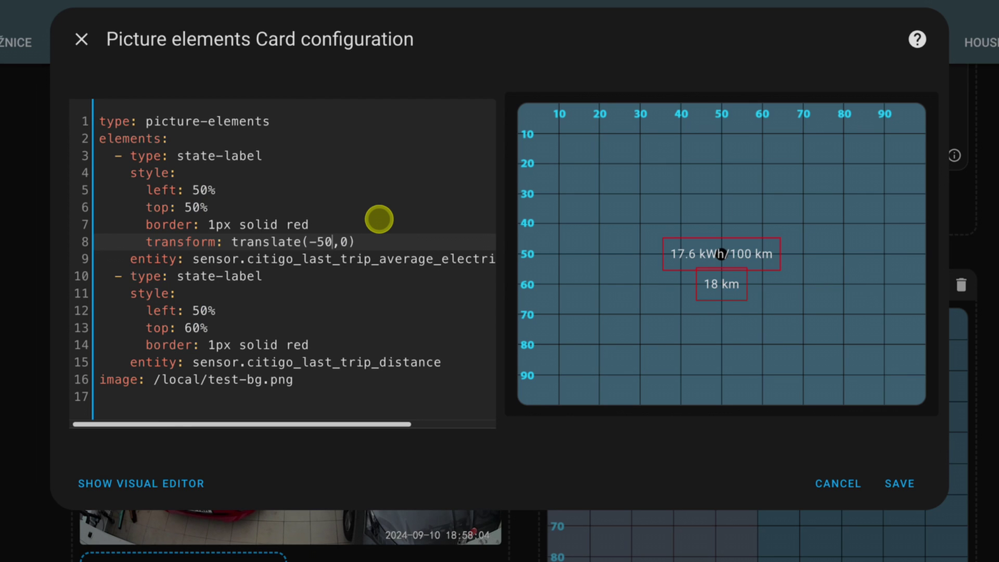
type("%")
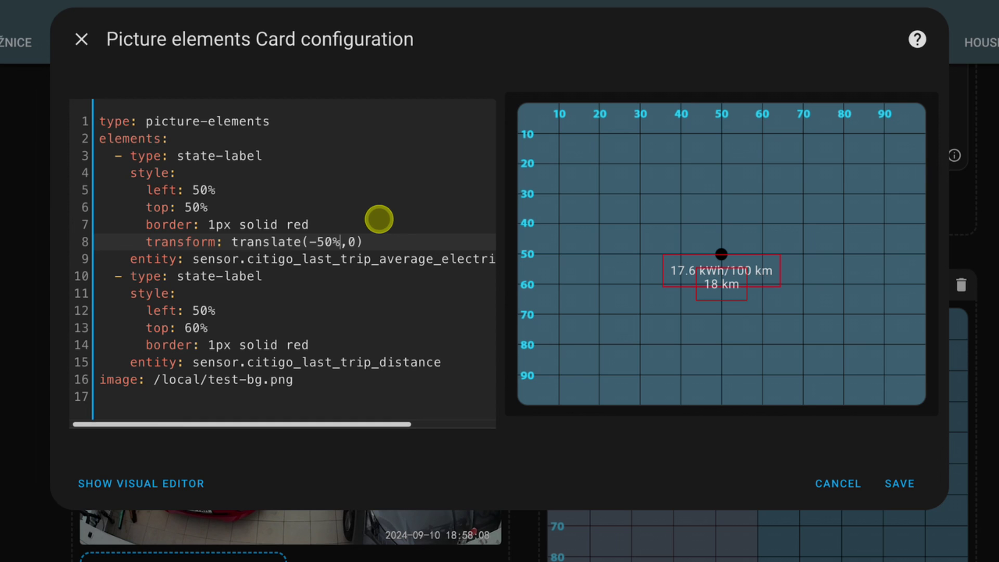
key("Right")
key("Delete")
type("-50")
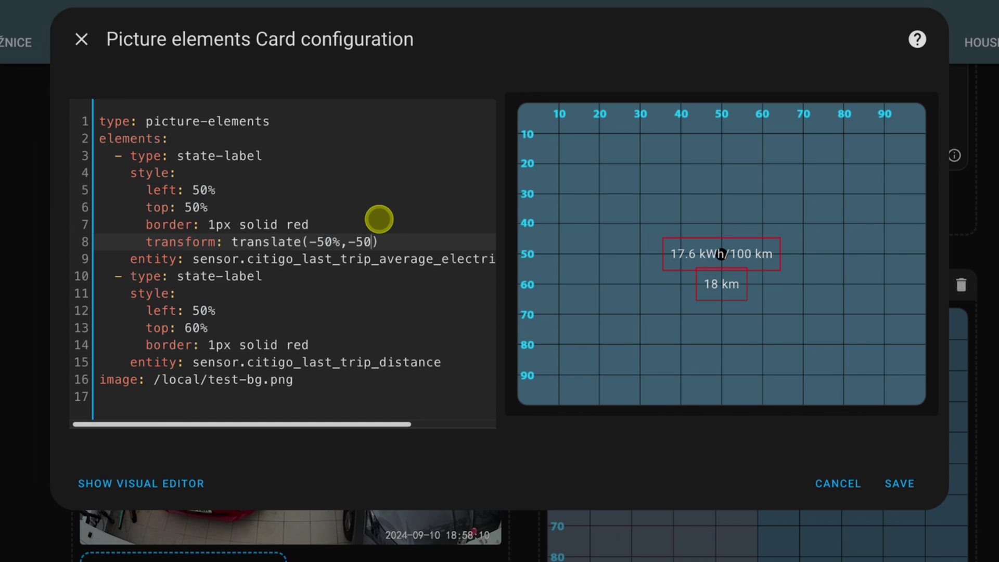
type("%")
key("Left")
key("Left")
key("Left")
key("Left")
key("Left")
key("shift+Left")
key("shift+Left")
key("shift+Left")
key("shift+Left")
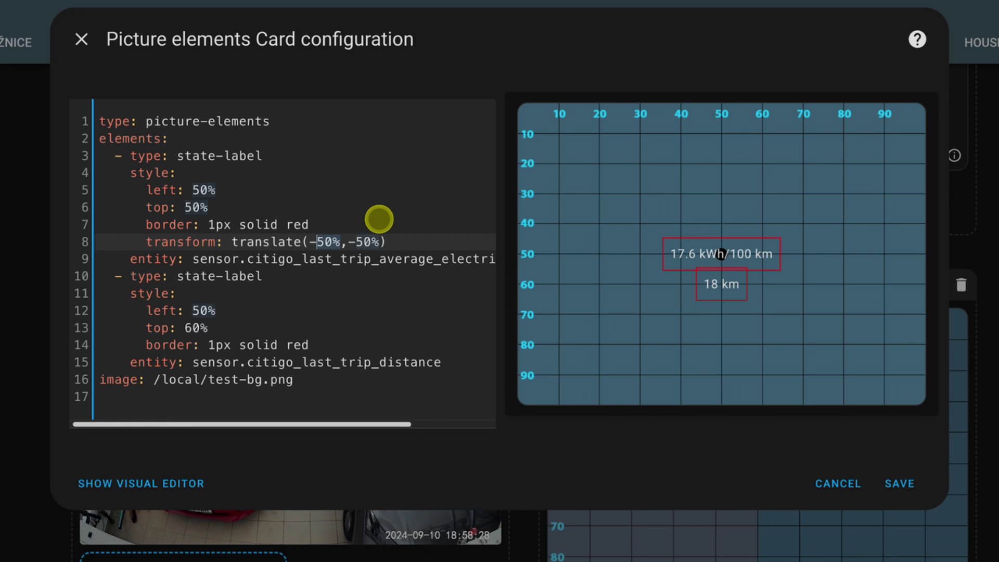
type("0")
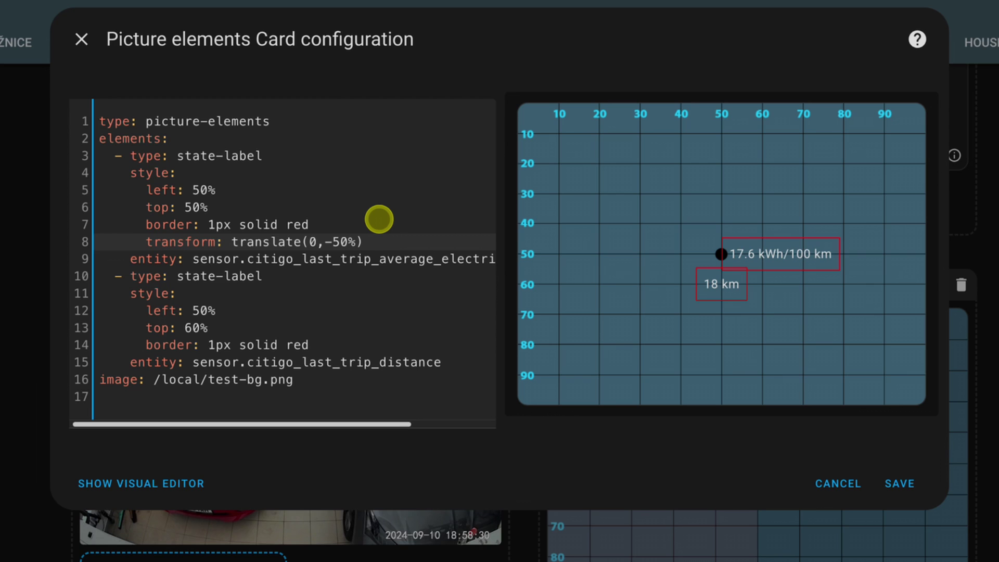
Copy the first label's transform line into the second label's style.
key("Home")
key("shift+End")
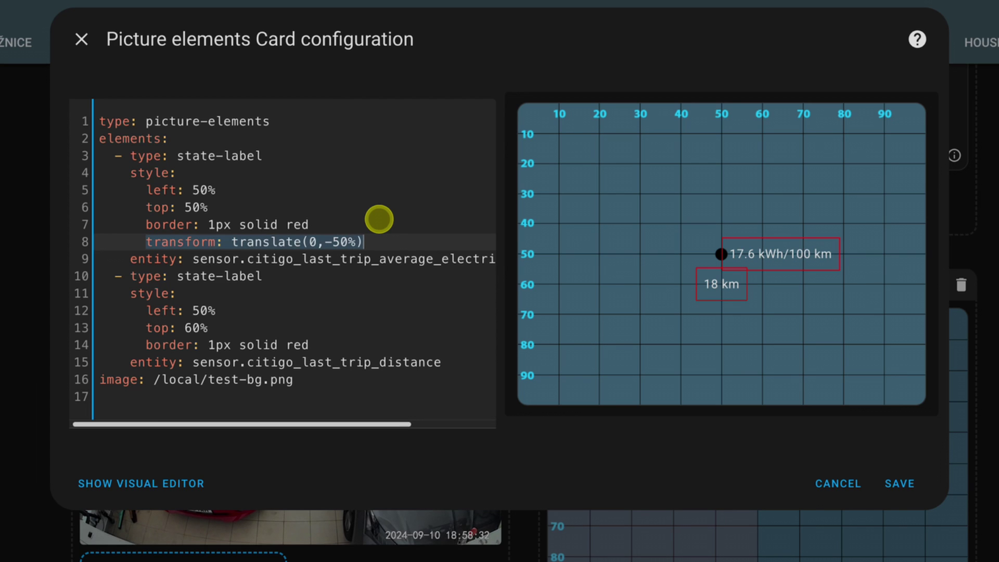
key("Down")
key("Down")
key("Down")
key("Down")
key("Down")
key("Down")
key("Down")
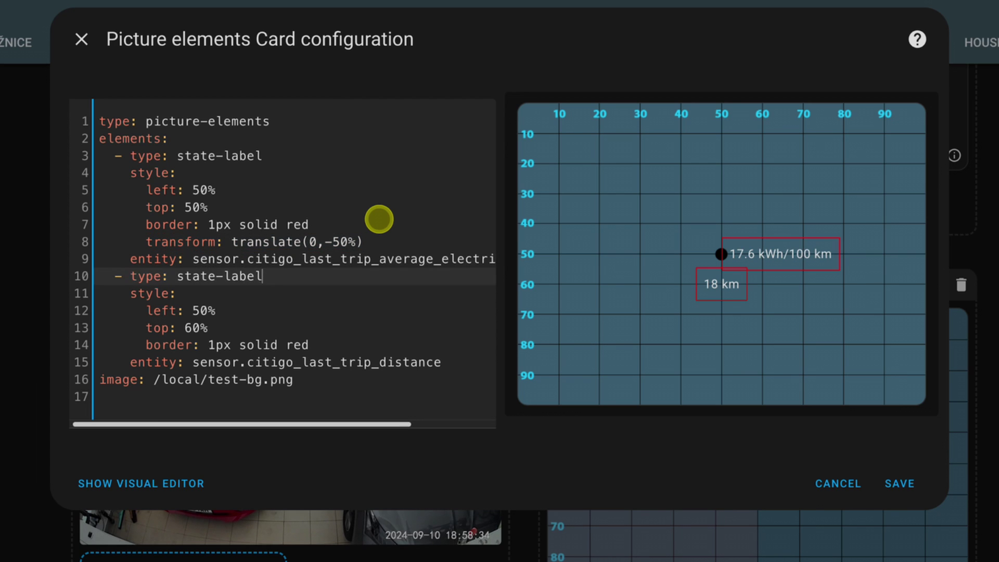
key("Return")
key("ctrl+v")
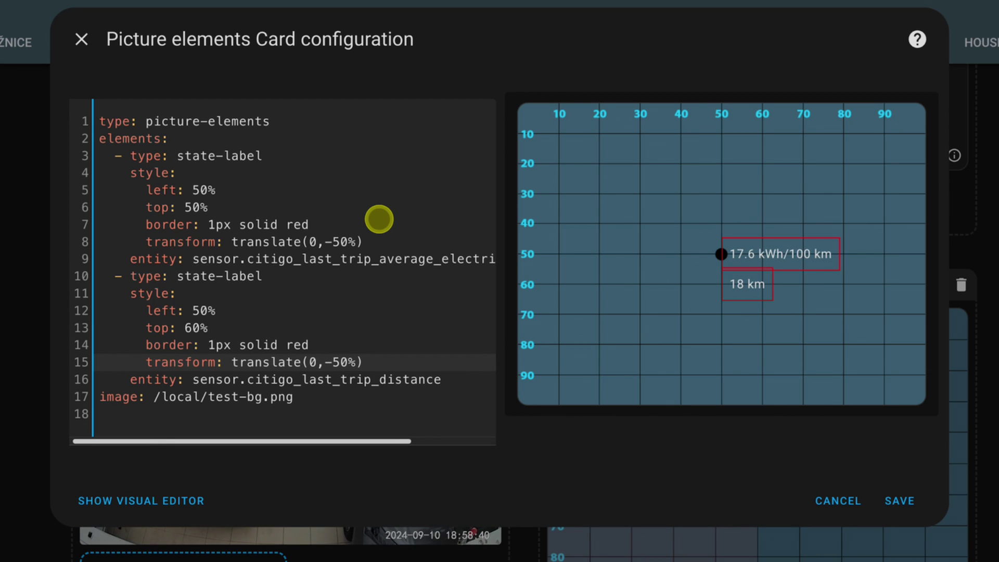
Change both labels' horizontal translate offset to -100%.
key("Up")
key("Up")
key("Up")
key("Up")
key("Up")
key("Up")
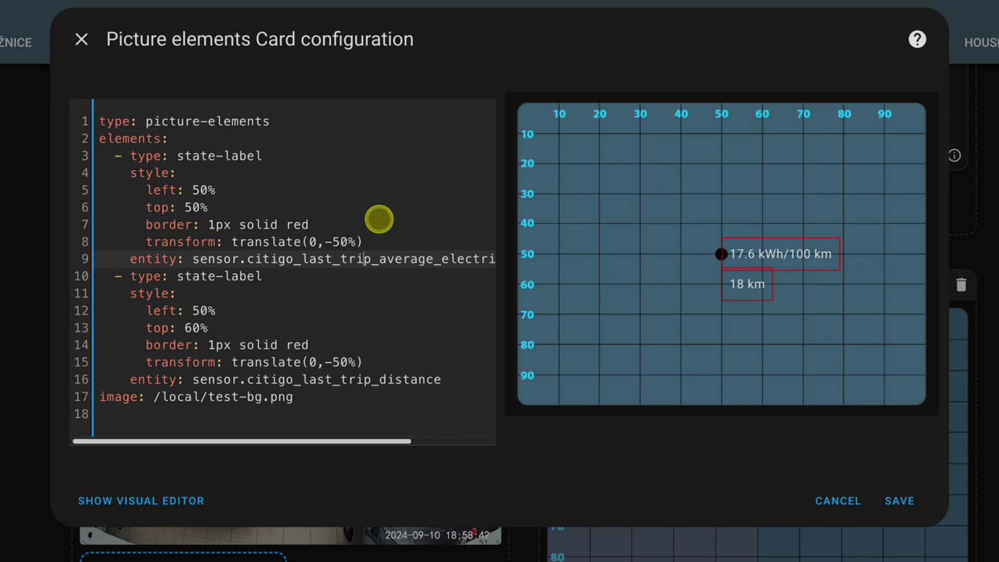
key("Up")
key("Left")
key("Left")
key("Left")
key("Left")
key("Left")
key("Left")
key("Left")
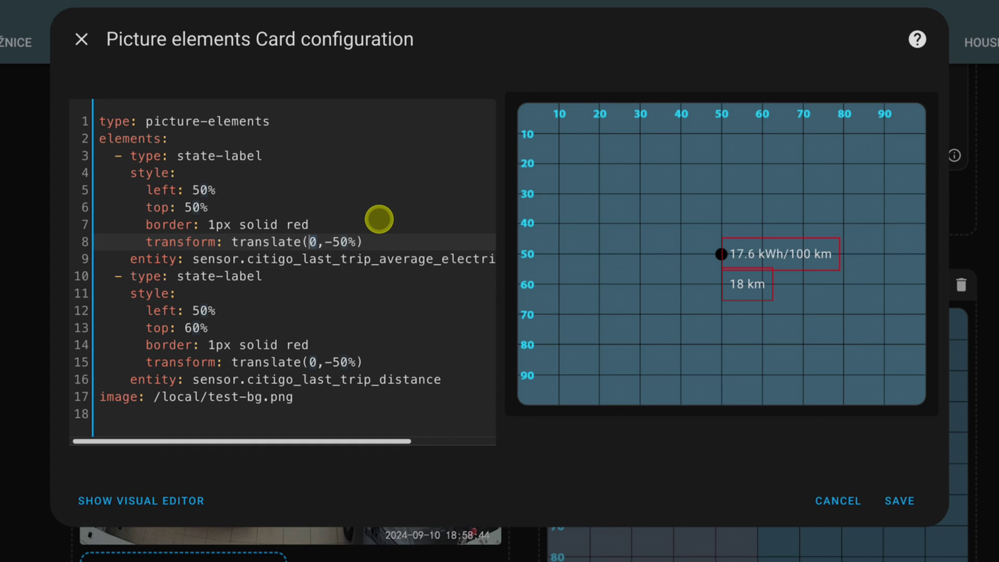
key("Delete")
type("-100%")
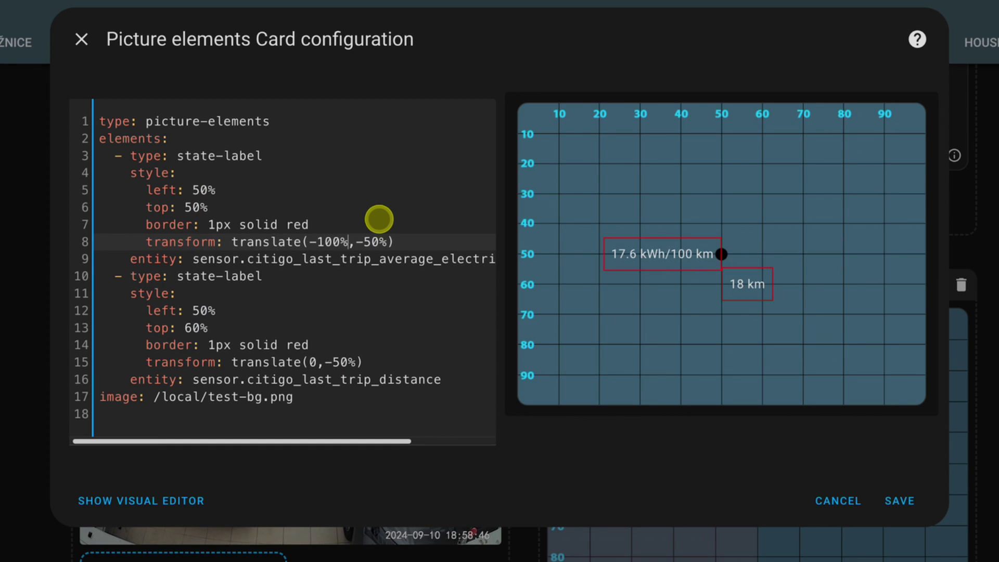
key("Down")
key("Down")
key("Down")
key("Down")
key("Down")
key("Down")
key("Down")
key("Left")
key("Left")
key("Left")
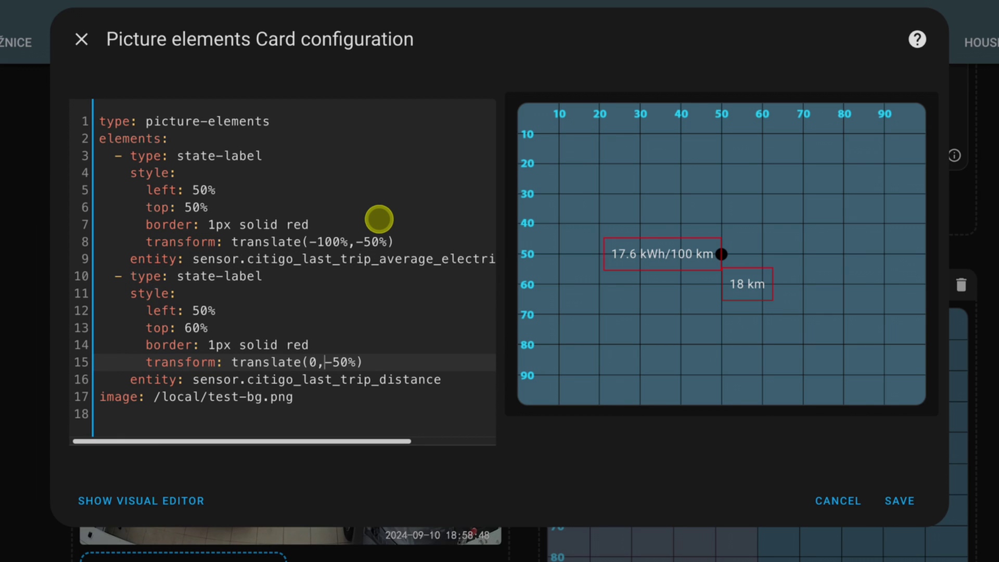
key("Left")
key("Left")
key("Delete")
type("-100")
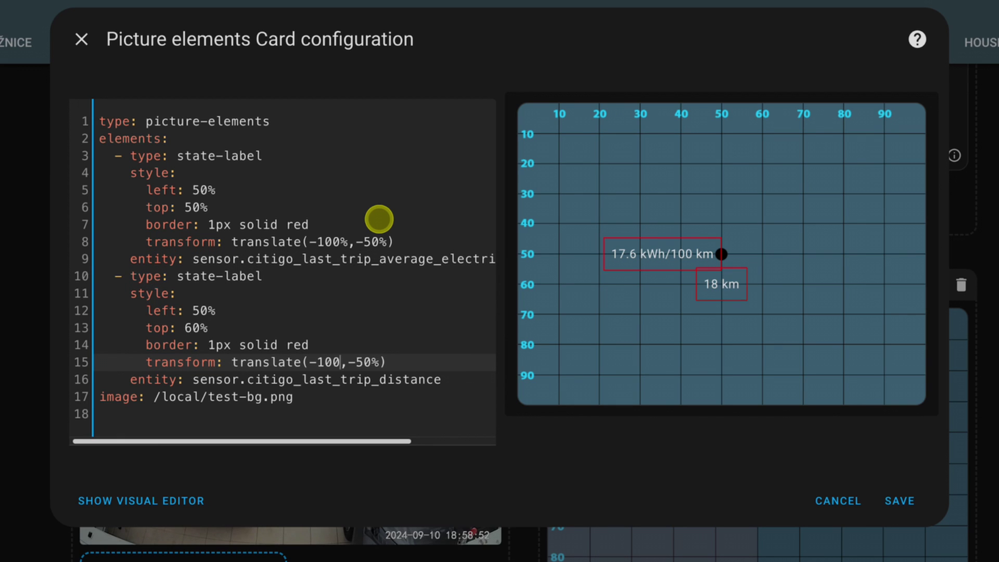
type("%")
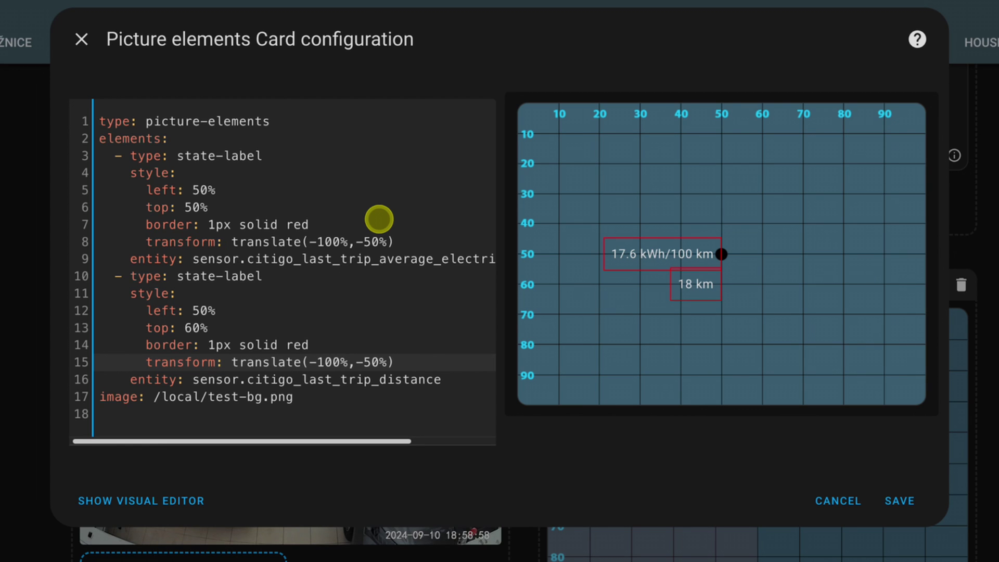
Add font-size: 8pt to both state labels' styles.
key("Return")
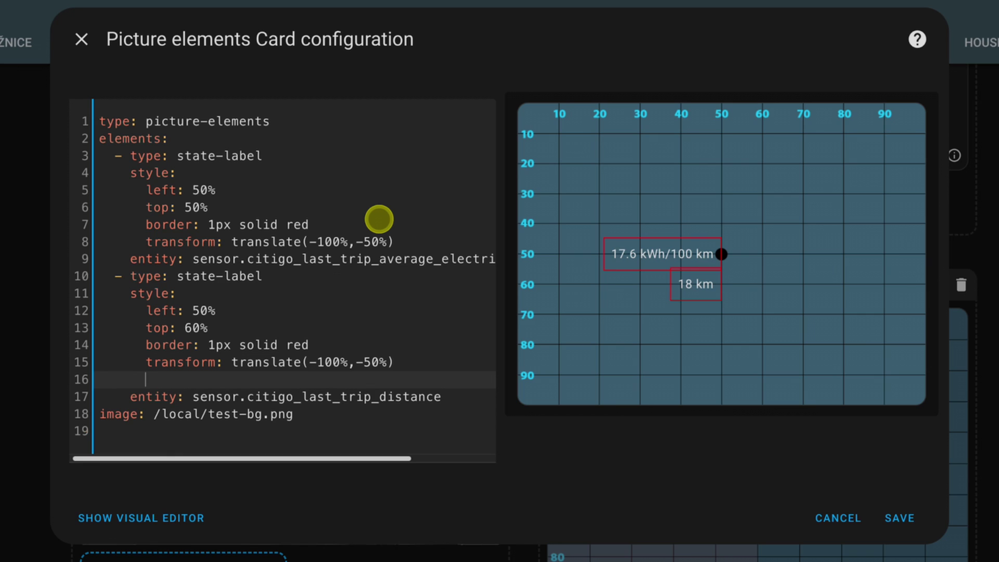
type("font")
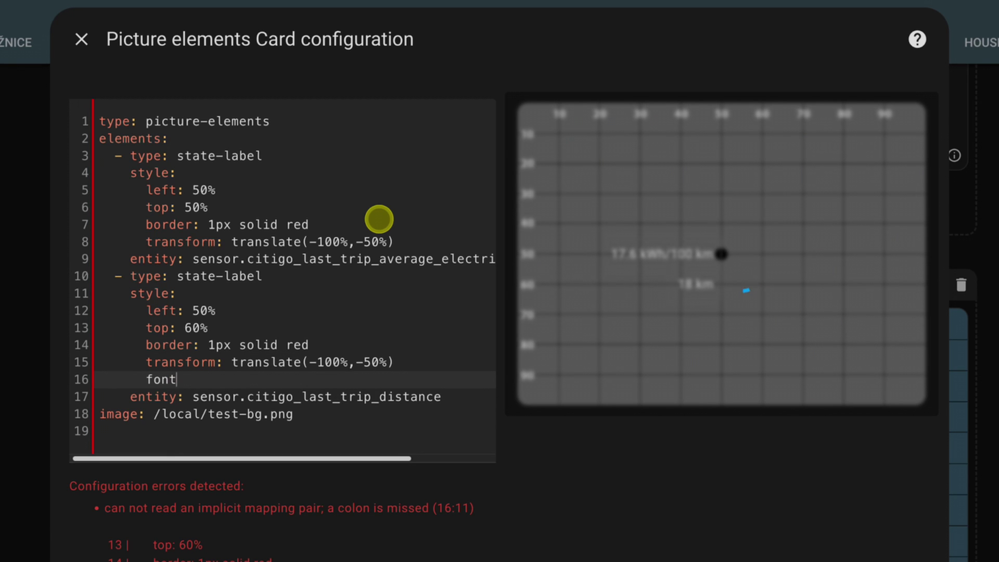
type("-size:")
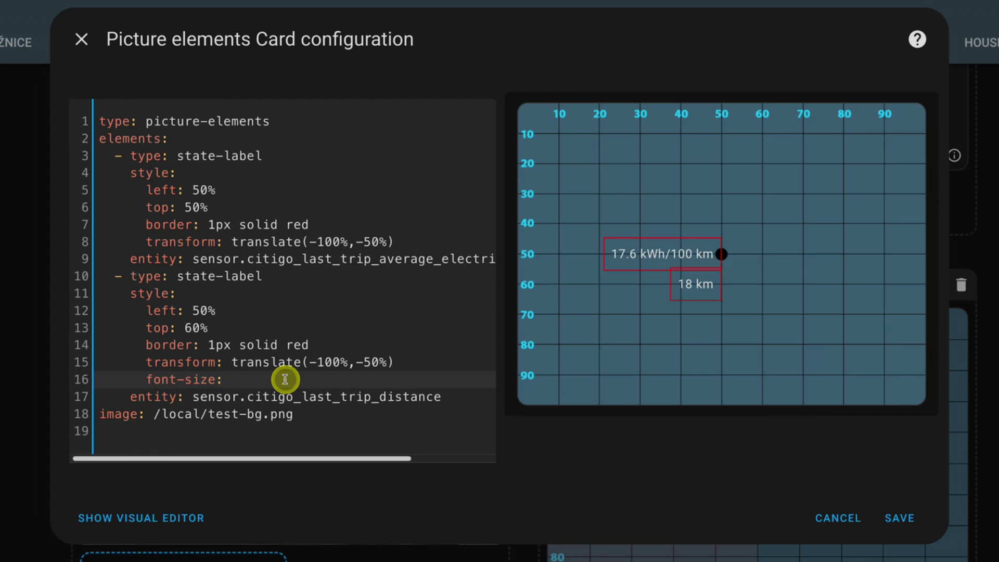
type(" 8pt")
key("shift+Home")
key("ctrl+c")
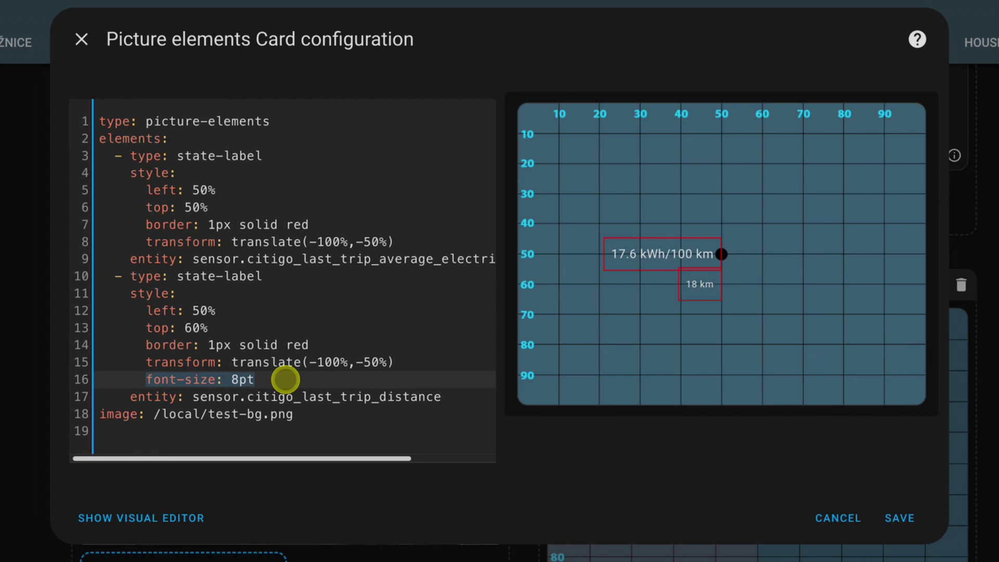
key("Up")
key("Up")
key("Up")
key("Up")
key("Up")
key("Up")
key("Up")
key("Up")
key("End")
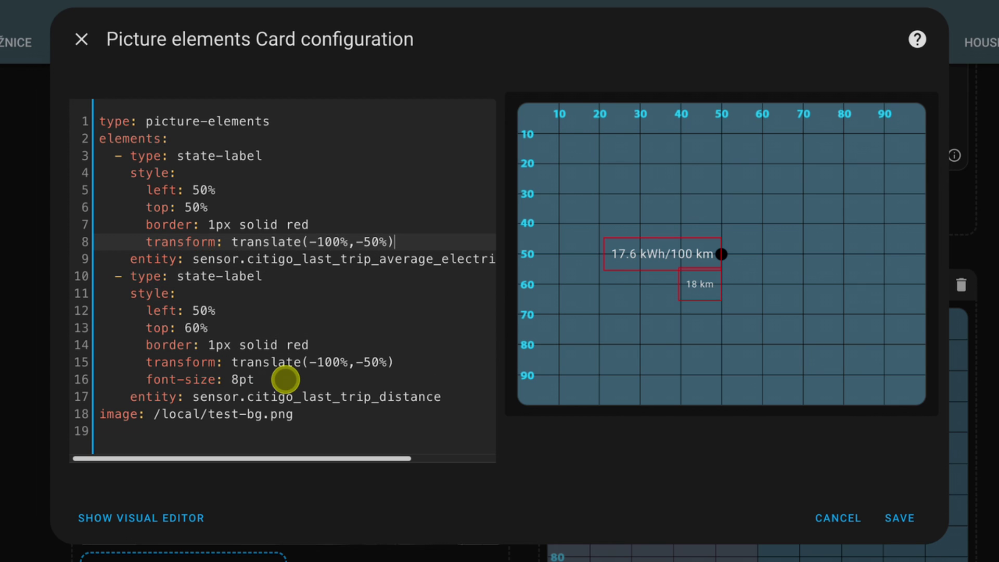
key("Return")
key("ctrl+v")
Set the second label's top position to 55%.
key("Down")
key("Down")
key("Down")
key("Down")
key("Down")
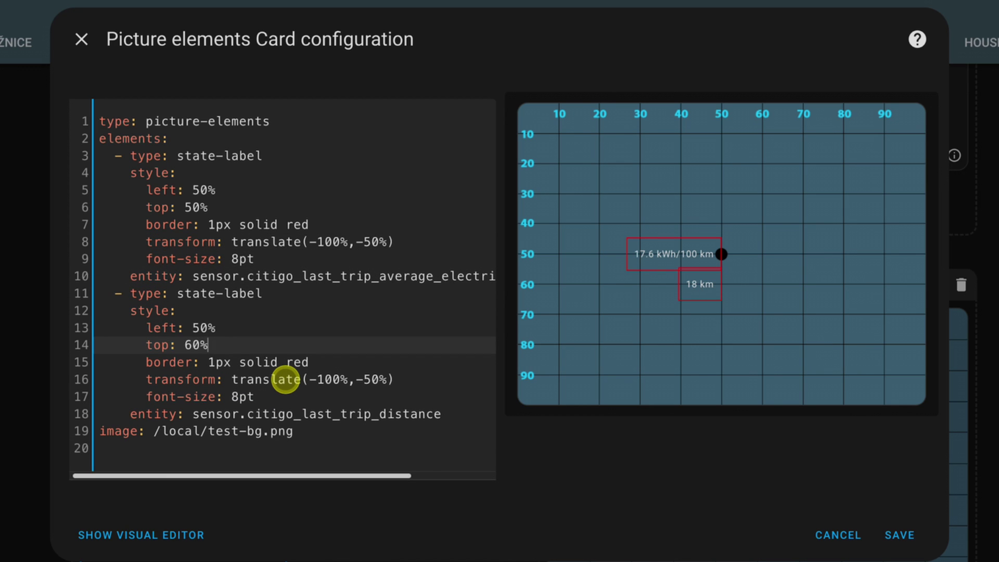
key("Left")
key("shift+Left")
key("shift+Left")
type("55")
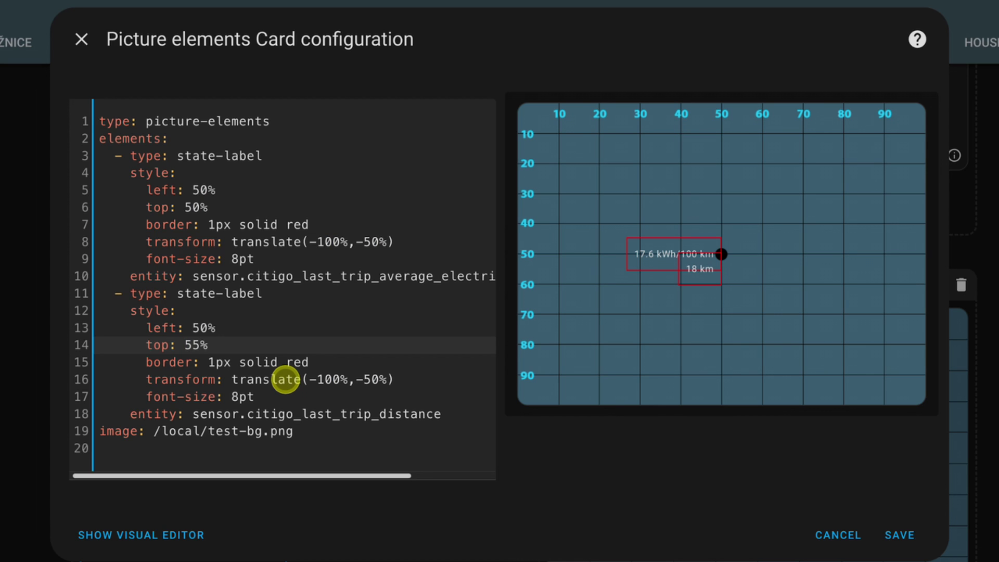
Delete the border: 1px solid red lines from both labels.
key("Down")
key("Home")
key("shift+Down")
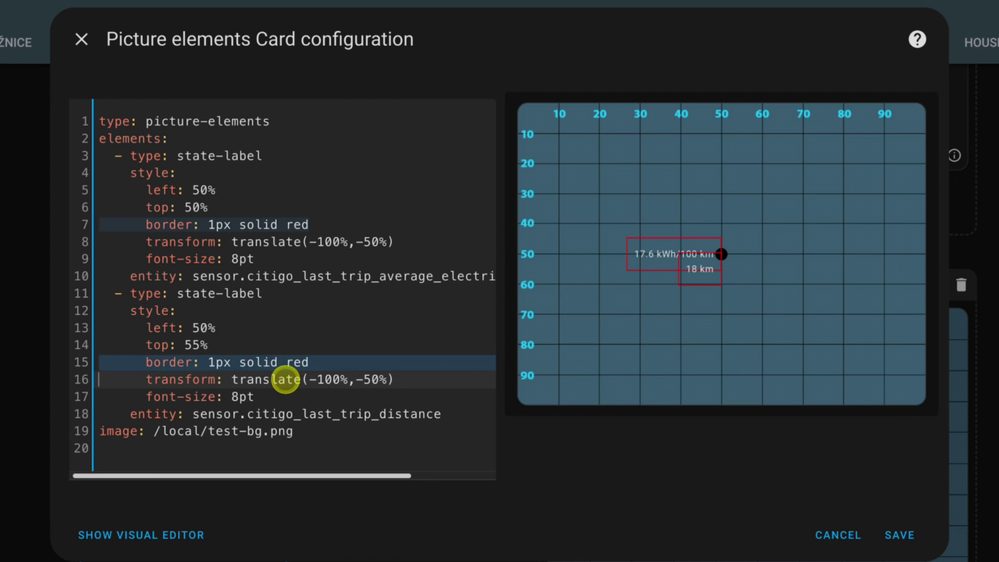
key("Delete")
key("Up")
key("Up")
key("Up")
key("Up")
key("Up")
key("Up")
key("Up")
key("Up")
key("shift+Down")
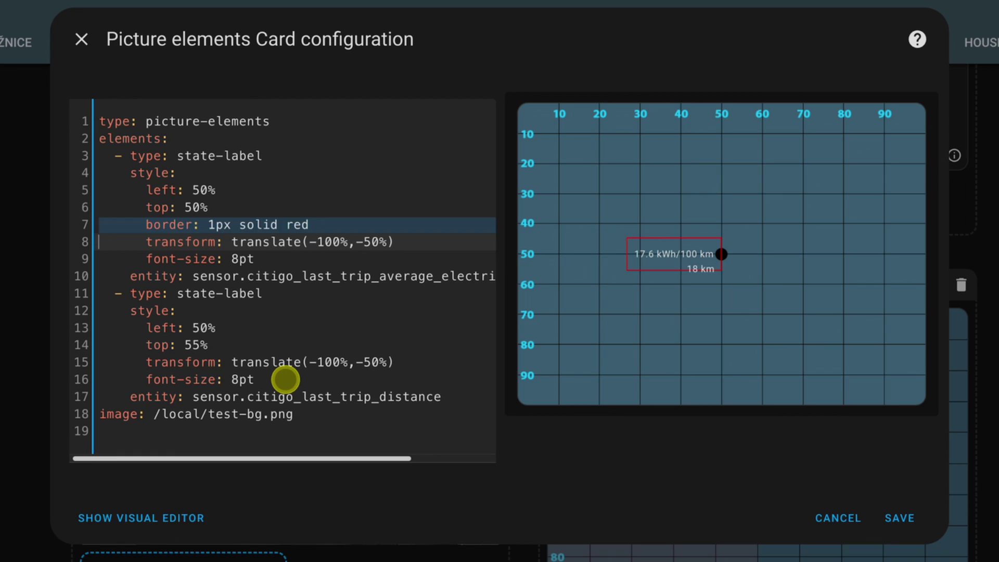
key("Delete")
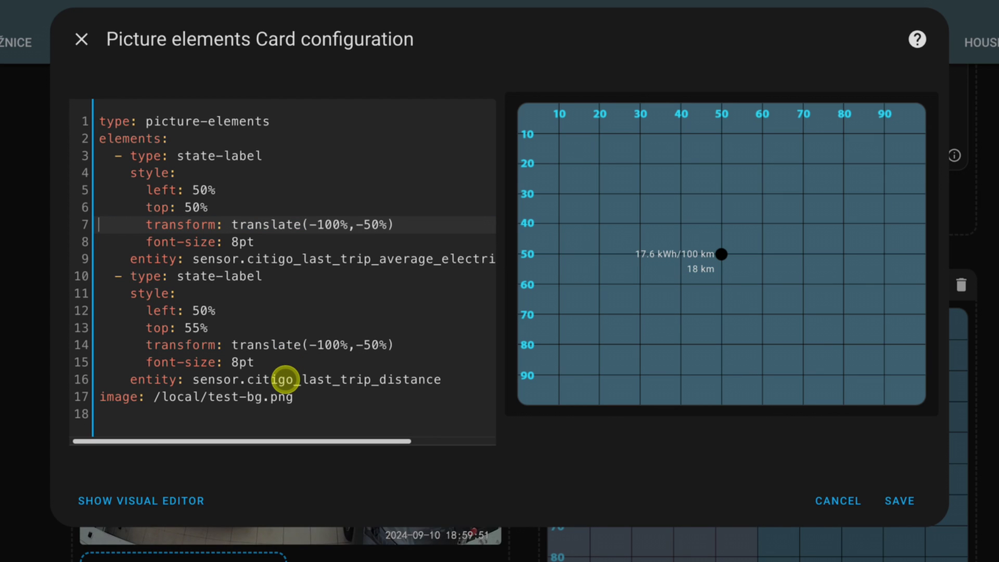
Change both labels' transforms to translate(0%,-50%).
left_click(316, 224)
key("Left")
key("shift+Right")
key("shift+Right")
key("shift+Right")
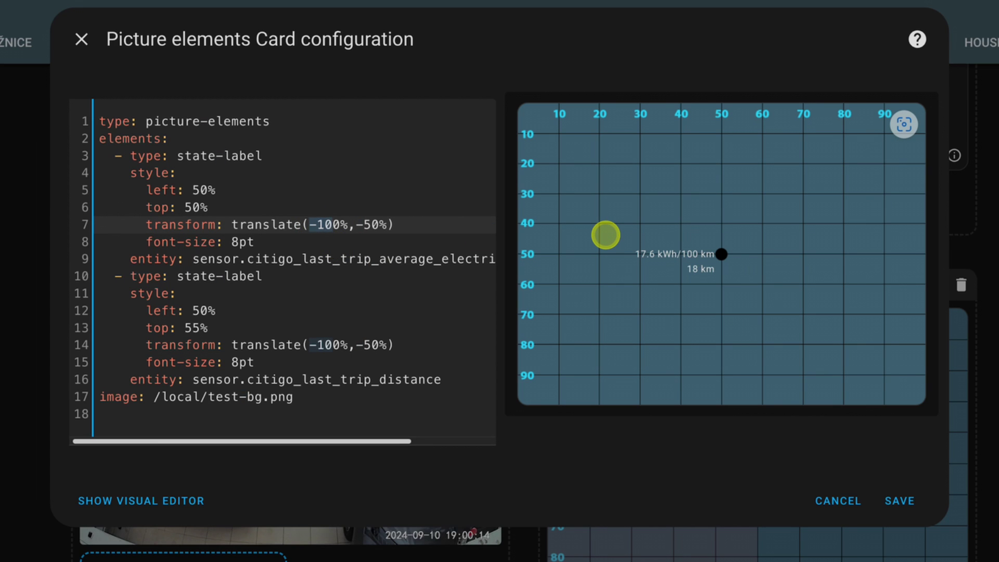
type("0")
key("Down")
key("Down")
key("Down")
key("Down")
key("Down")
key("Down")
key("Down")
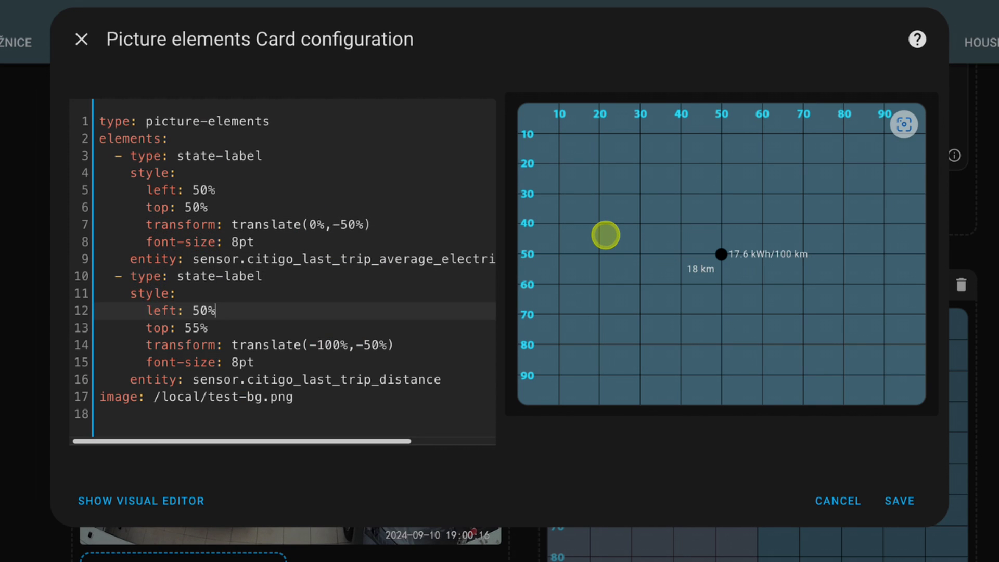
key("shift+Right")
key("shift+Right")
key("shift+Right")
key("shift+Right")
type("0")
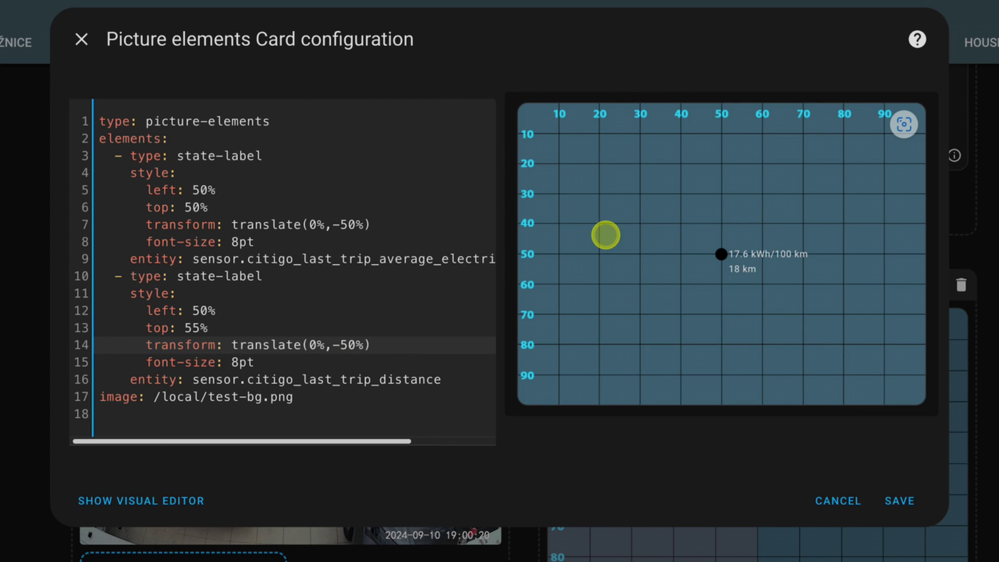
Set the distance label's horizontal translate offset back to -100.
left_click(332, 224)
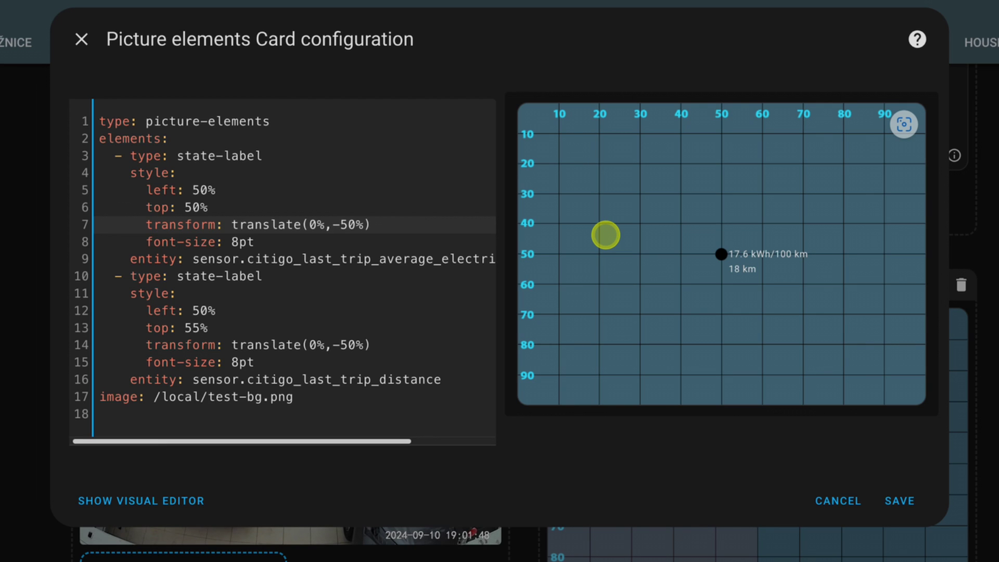
key("Right")
key("Right")
key("Right")
key("Right")
key("Right")
key("Left")
key("Left")
key("Left")
key("Left")
key("Down")
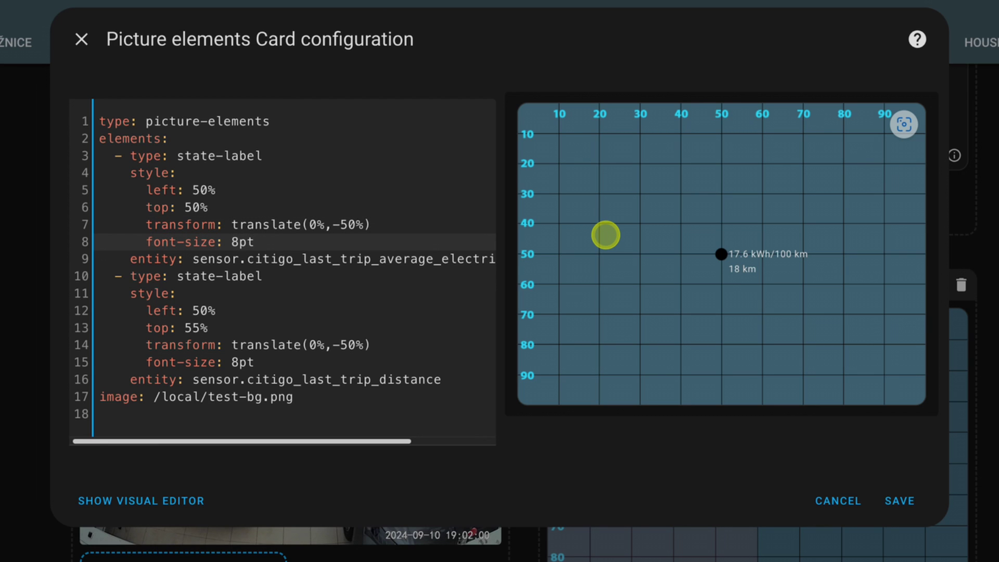
key("Down")
key("Down")
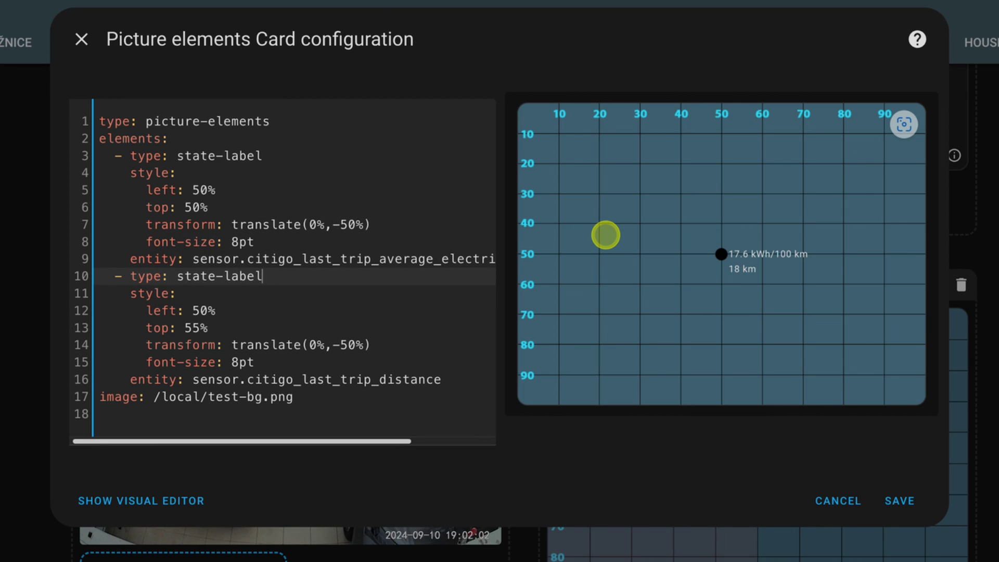
key("Down")
key("Down")
key("Down")
key("Up")
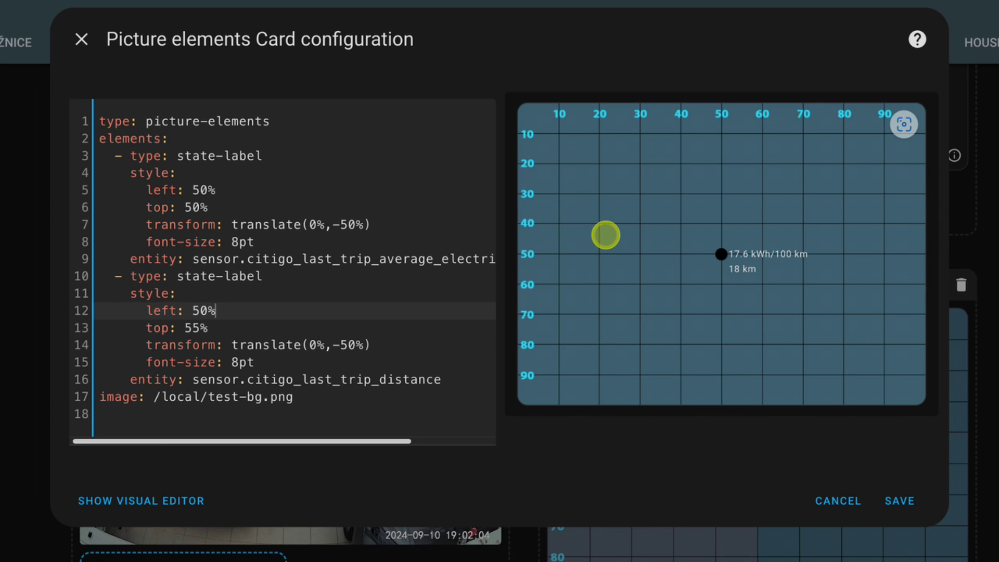
key("Down")
key("Down")
key("Left")
key("Left")
key("Left")
key("Left")
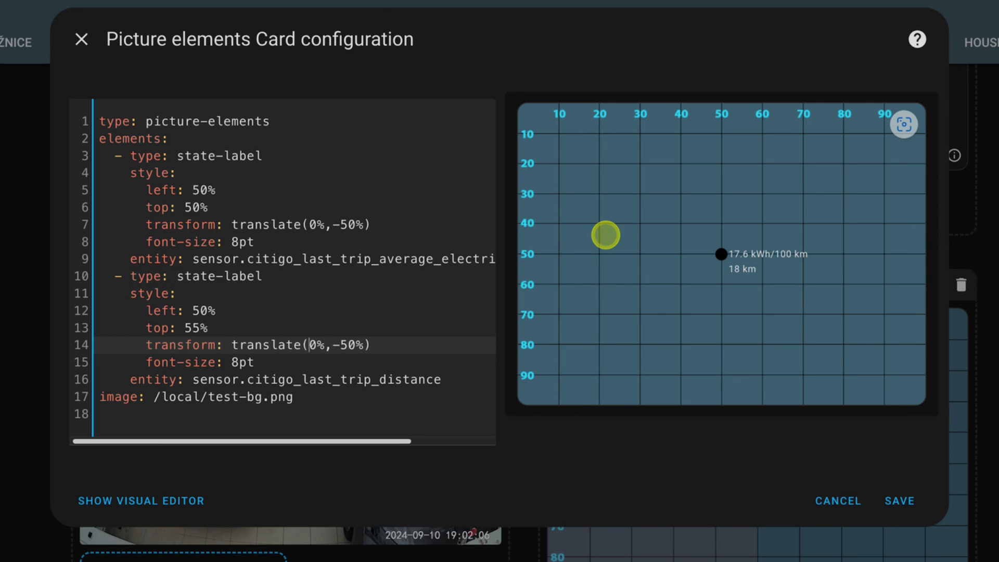
key("BackSpace")
type("-1")
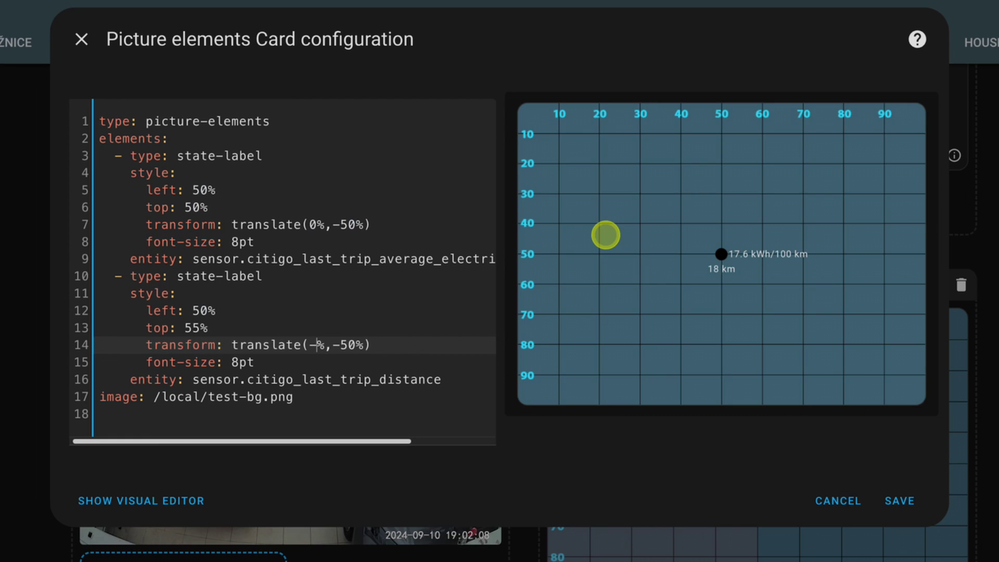
type("00")
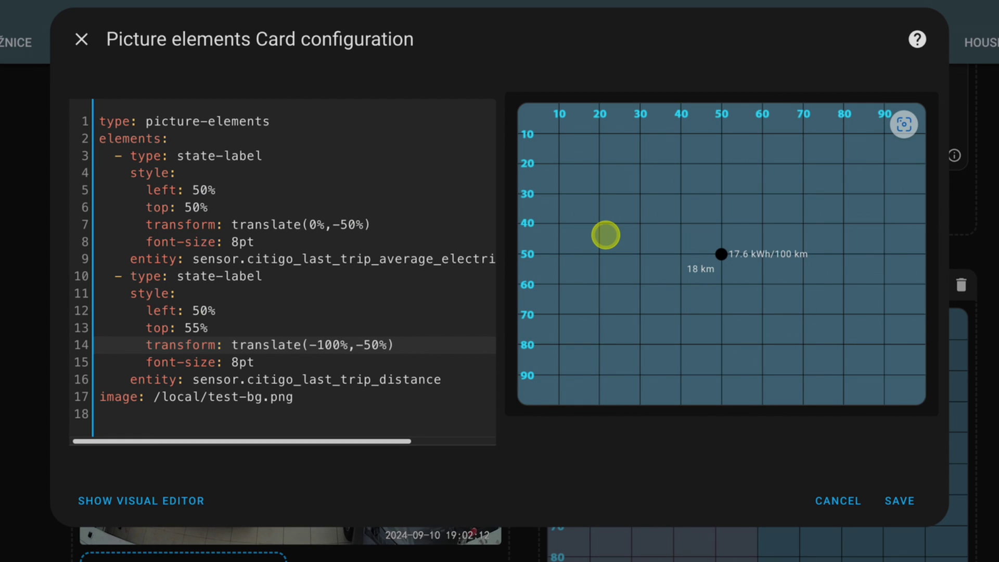
Change the distance label's top from 55% to 50%.
key("Up")
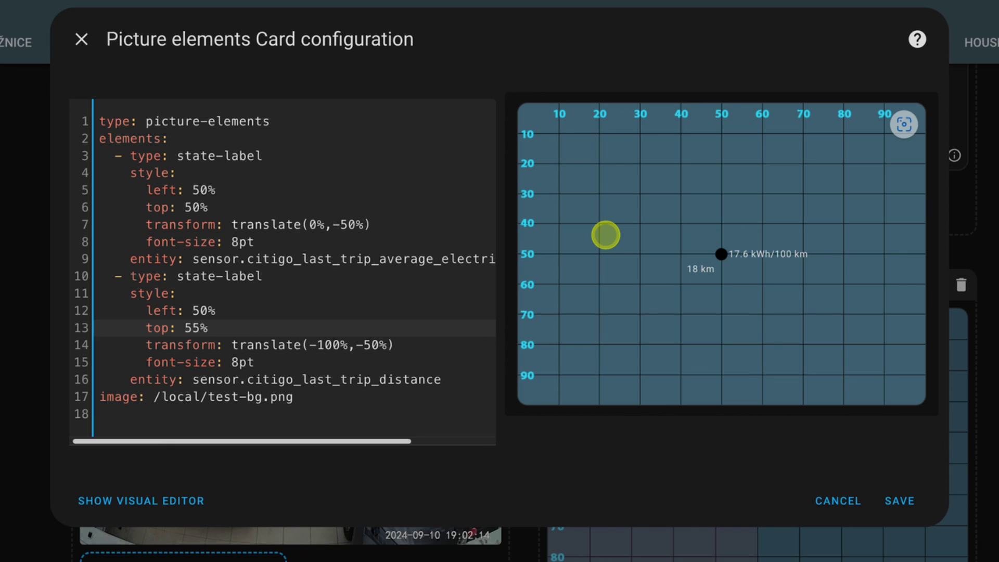
key("Left")
key("Left")
key("Left")
key("shift+Right")
key("shift+Right")
type("50")
Raise the consumption label's font size from 8pt to 16pt.
key("Up")
key("Up")
key("Up")
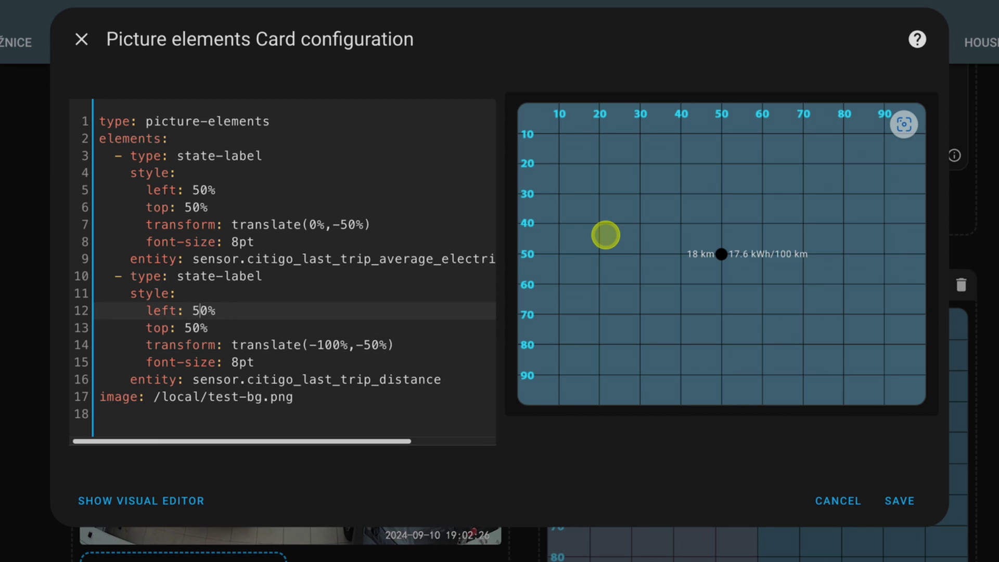
key("Up")
key("Up")
key("Up")
key("Up")
key("Down")
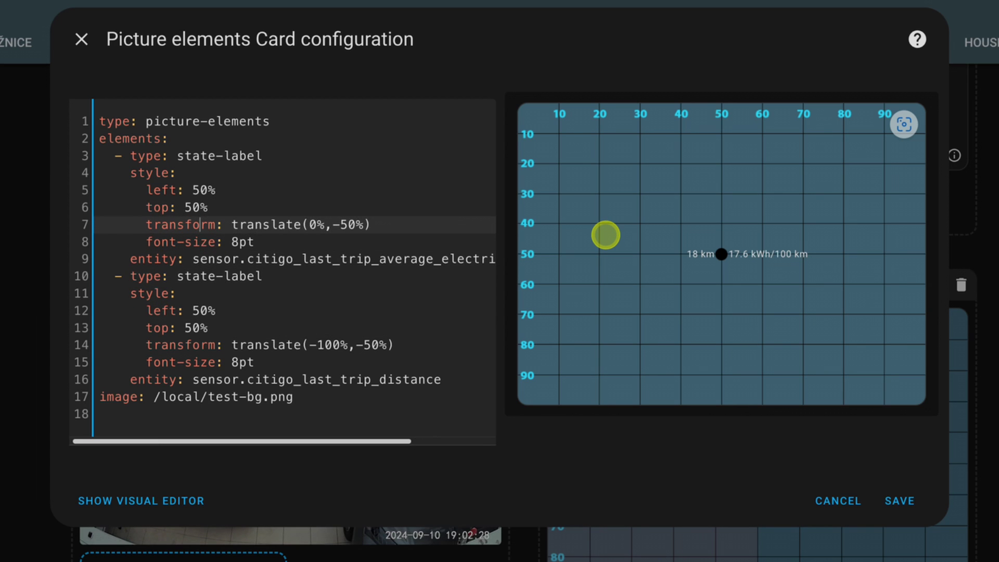
key("Down")
key("End")
key("Left")
key("Left")
key("Left")
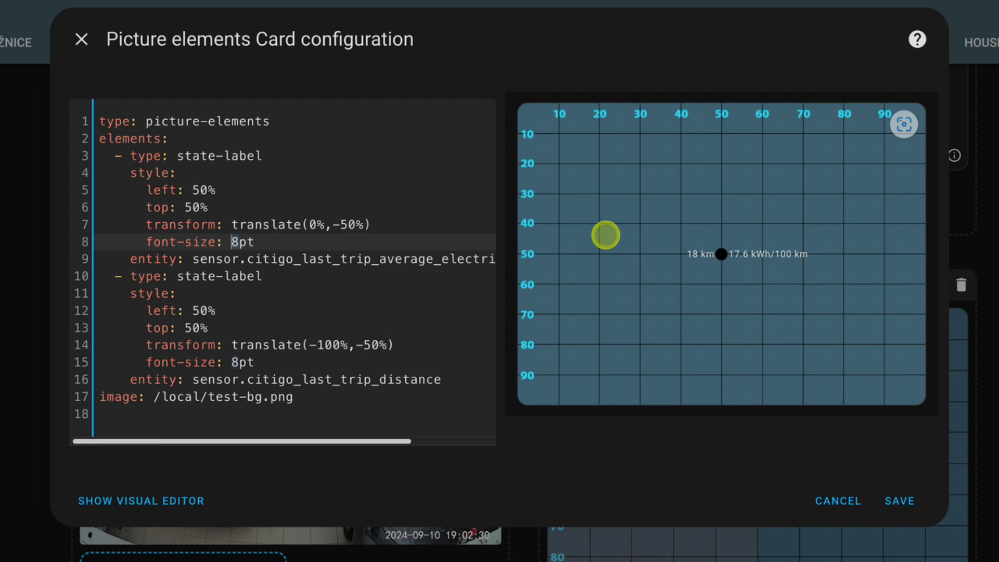
key("Delete")
type("16")
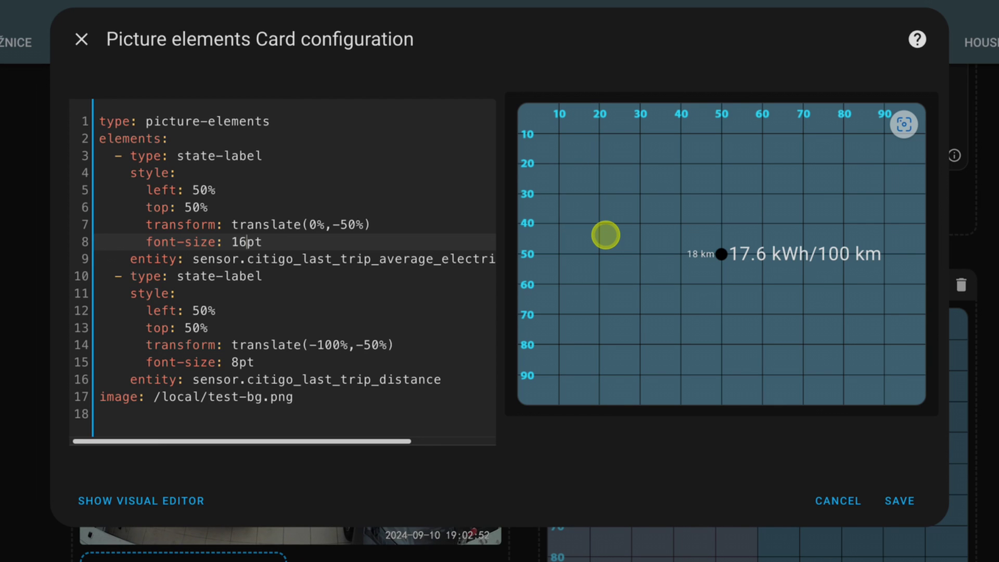
left_click(247, 225)
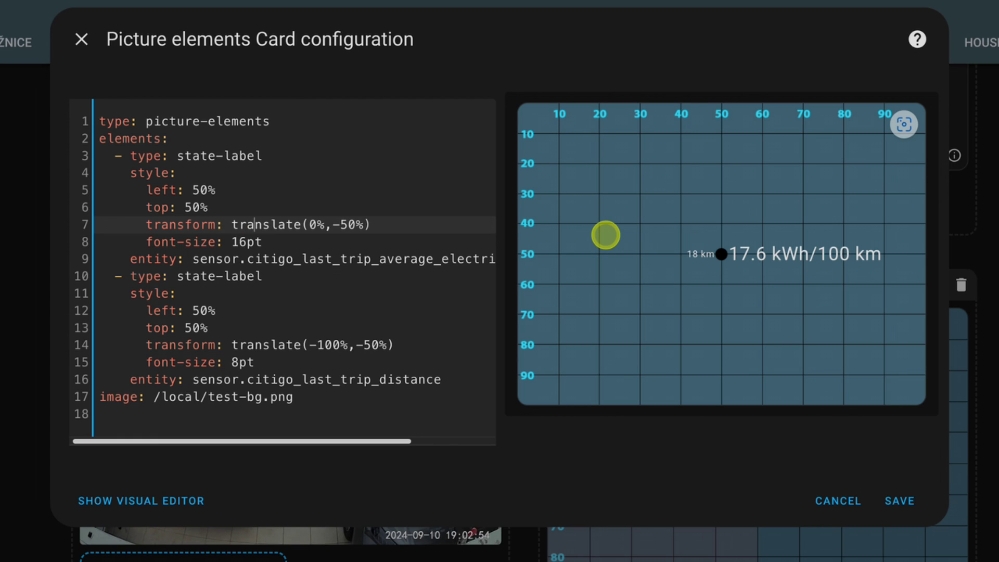
key("Right")
key("Right")
key("Right")
key("Right")
key("Right")
key("Right")
key("Right")
key("Right")
key("Right")
key("Right")
key("Right")
key("Right")
key("Left")
key("shift+Right")
key("shift+Right")
type("49")
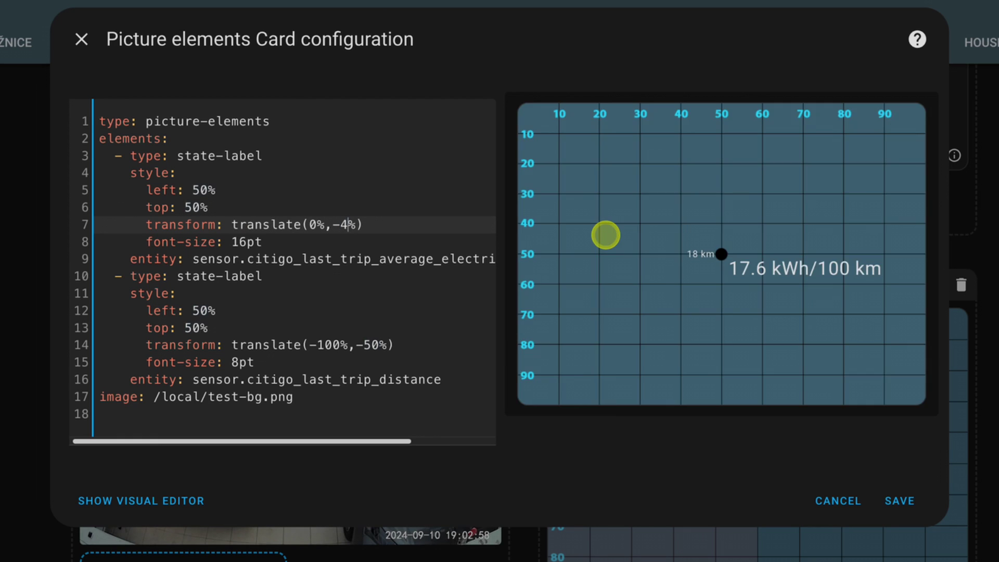
key("ctrl+z")
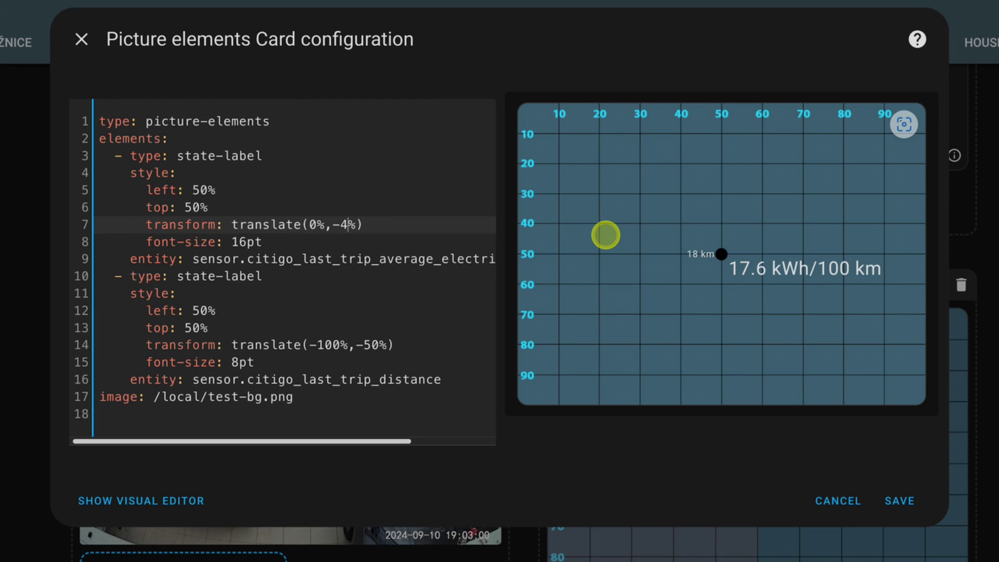
key("ctrl+z")
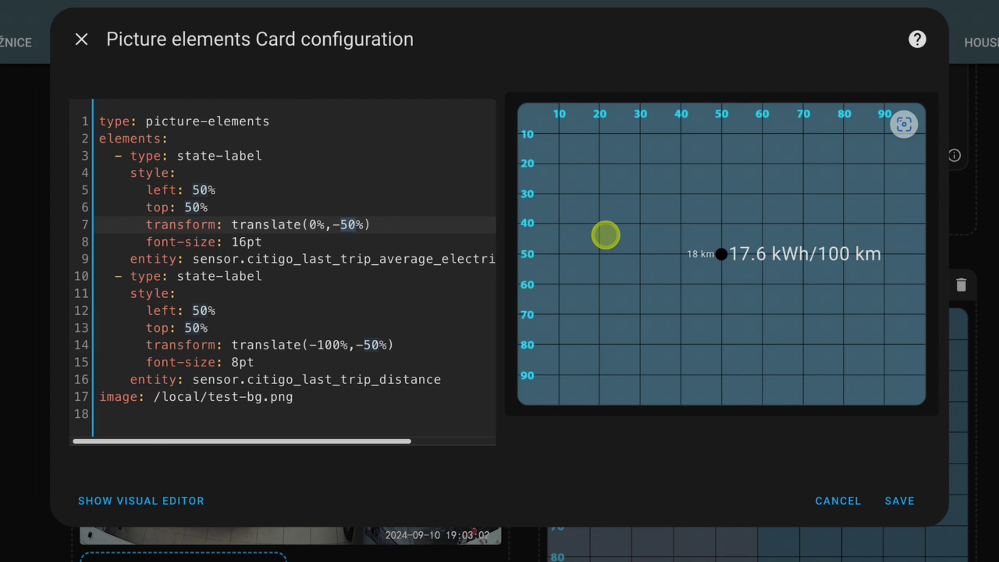
key("Left")
Change the consumption label's transform on line 7 to translate(0%,calc(-50% - 6pt)).
left_click(332, 224)
key("Right")
key("Right")
key("Right")
key("Right")
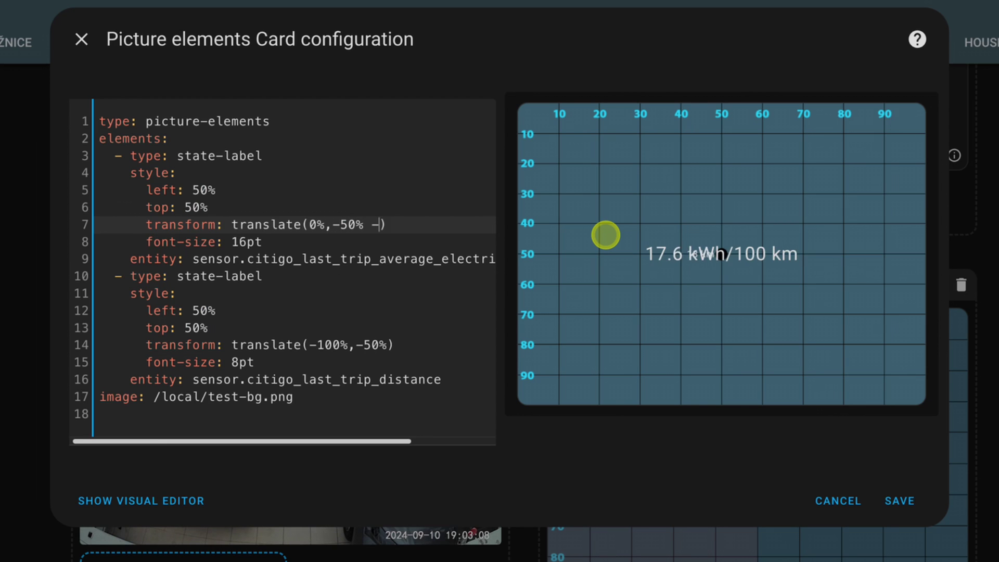
type("- ")
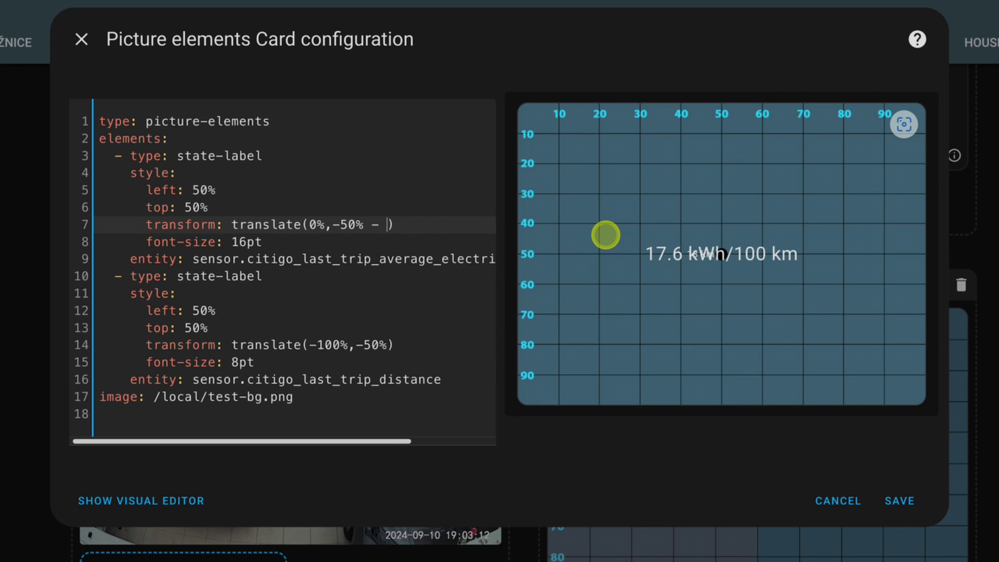
type("6pt")
key("Left")
key("Left")
key("Left")
key("Left")
key("Left")
key("Left")
key("Left")
key("Left")
type("calc")
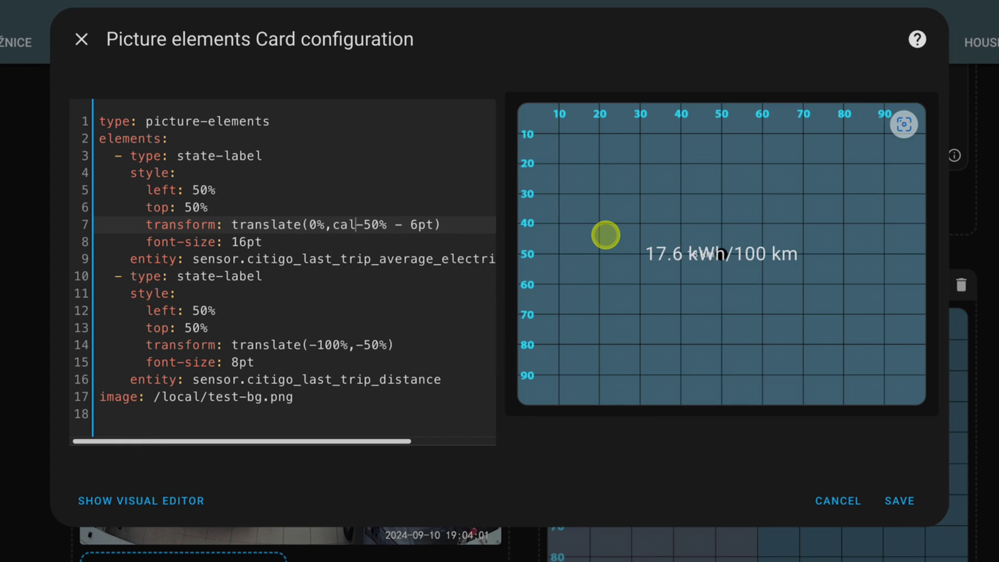
type("(")
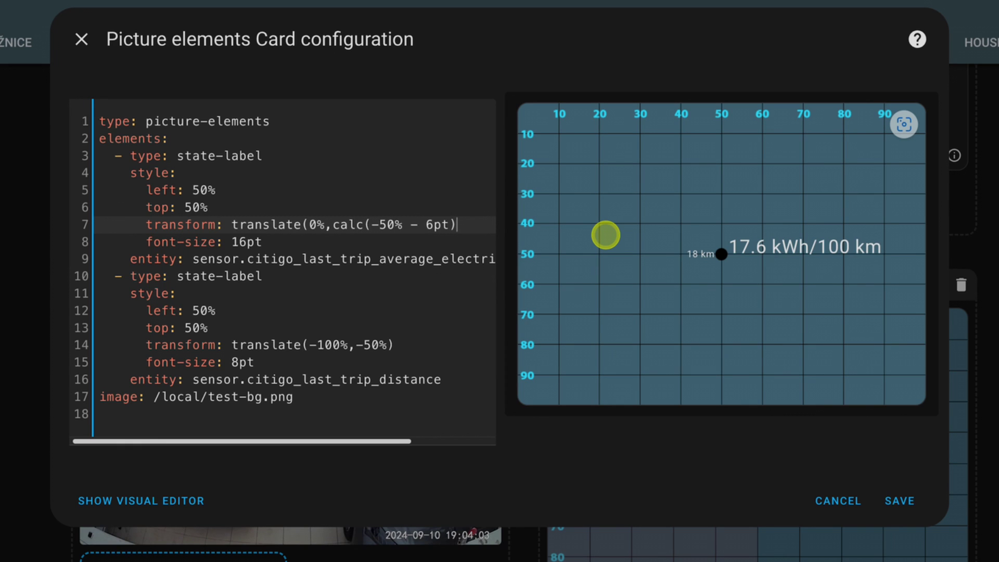
type(")")
key("Left")
key("Left")
key("Left")
key("Left")
Change the distance label's transform on line 14 to translate(-100%,calc(-50% - 3pt)).
left_click(263, 241)
key("Down")
key("Down")
key("Down")
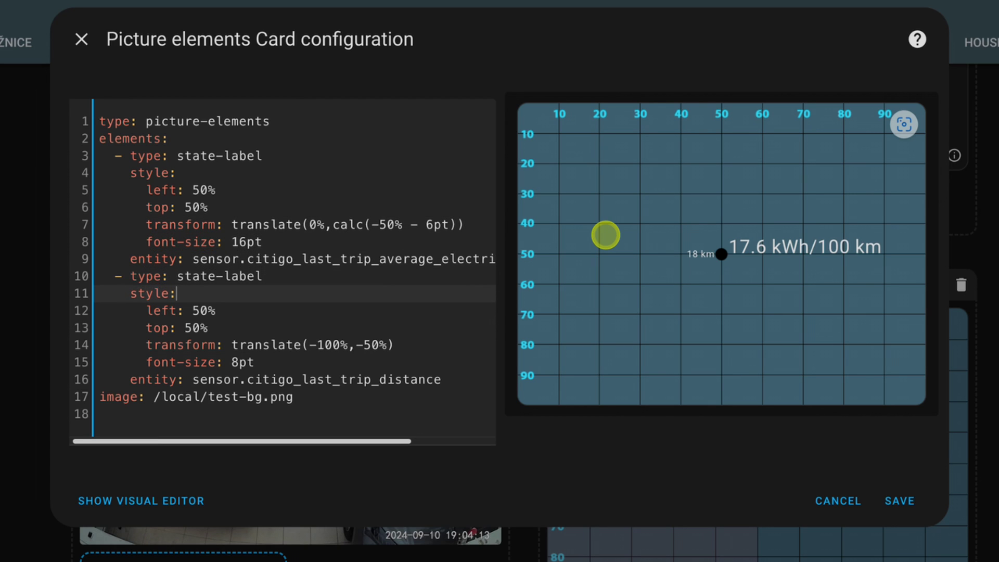
key("Down")
key("Down")
key("Down")
key("Left")
key("Left")
key("Left")
key("Left")
key("Left")
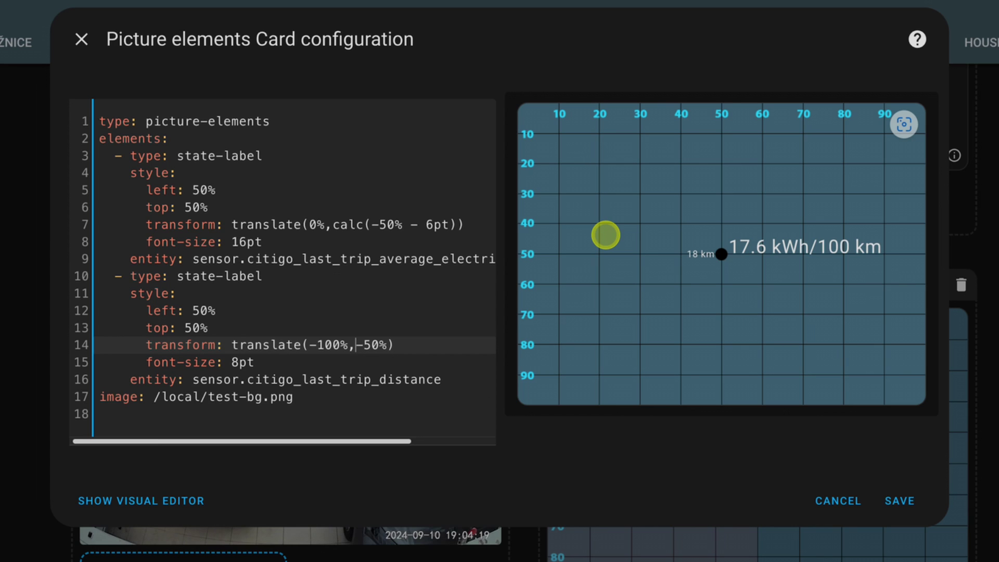
type("calc(")
key("Right")
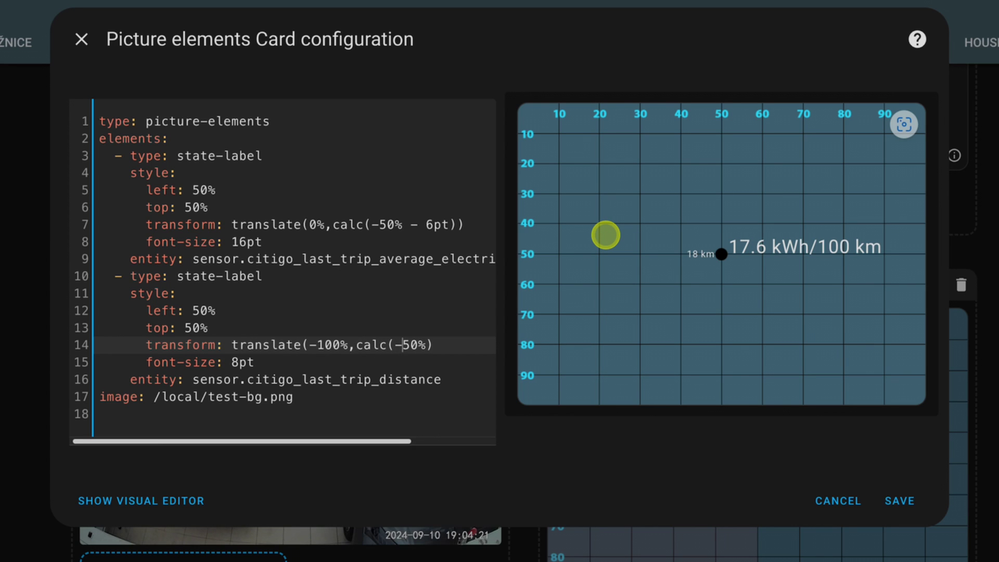
key("Right")
key("Right")
key("Right")
type("- 3pt)")
left_click(254, 362)
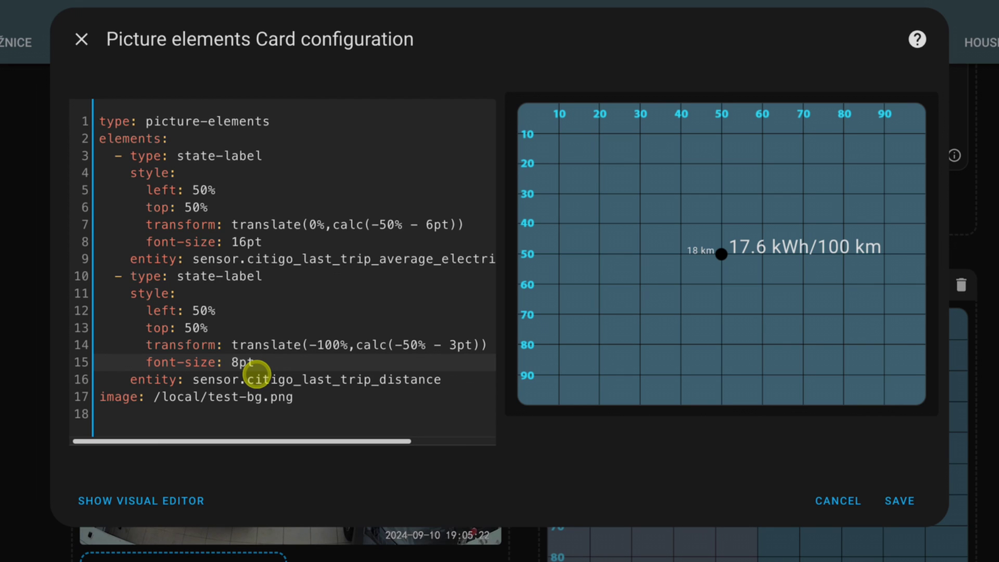
key("Left")
key("Left")
key("Up")
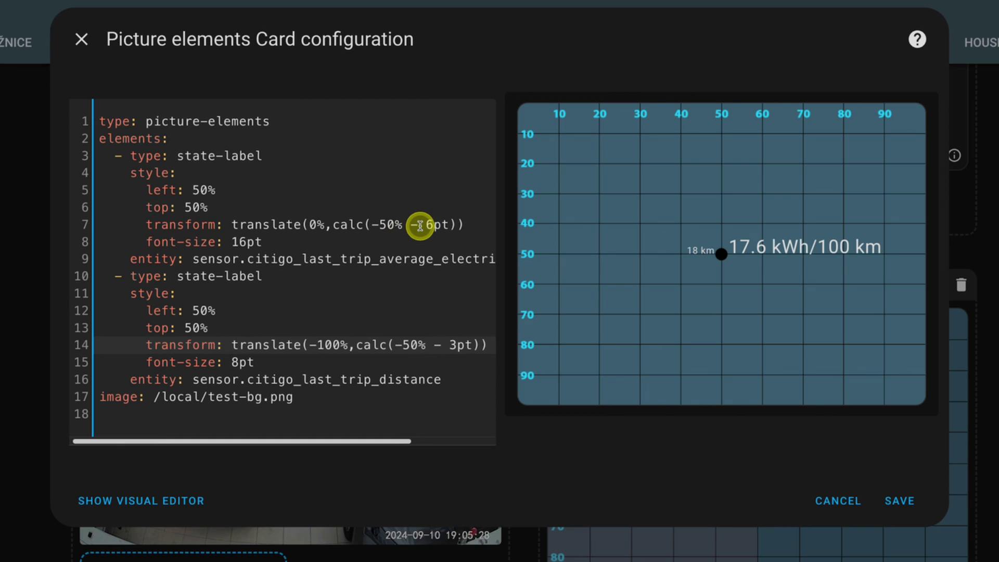
left_click(427, 224)
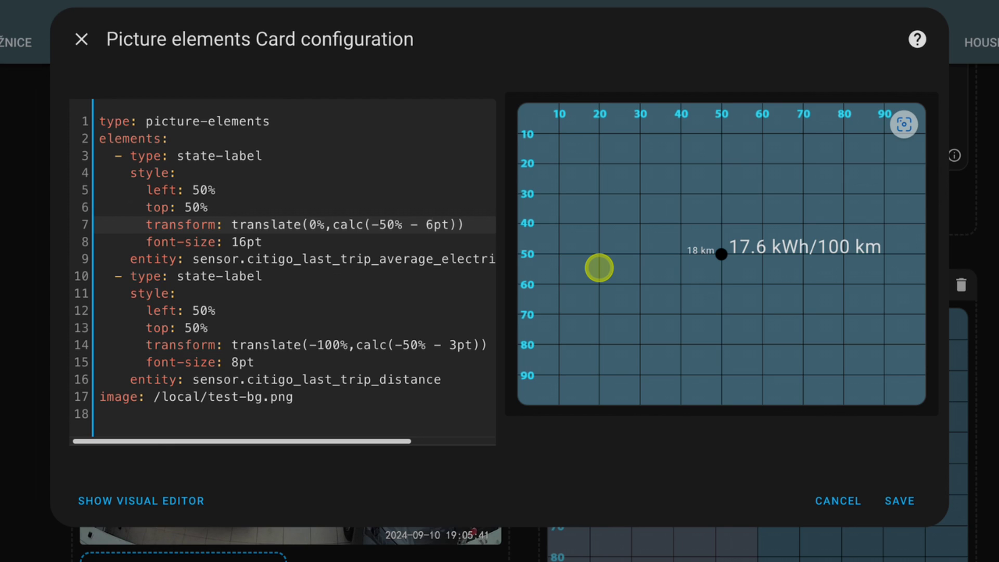
key("Left")
key("Left")
key("Left")
key("Left")
key("Left")
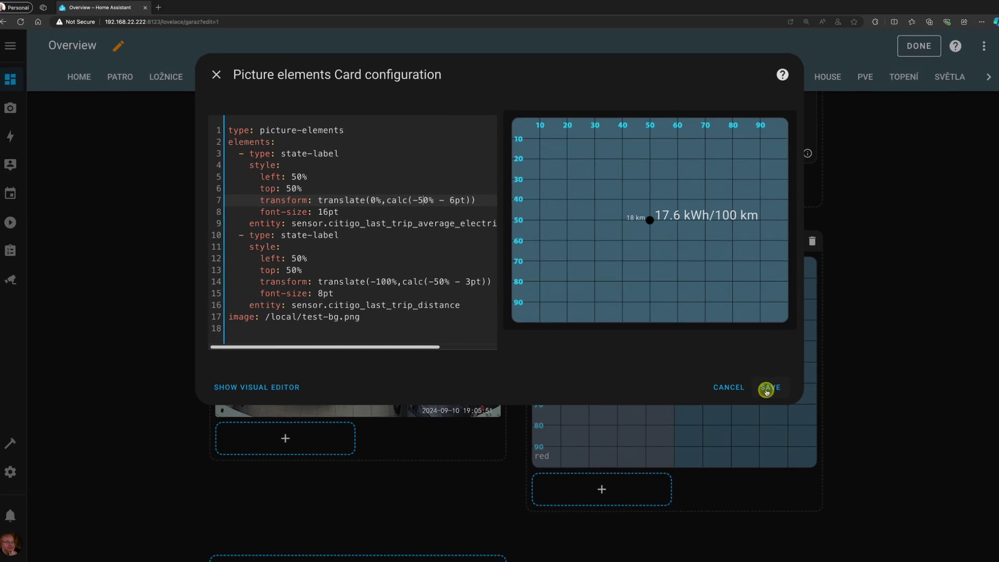
Save the test picture elements card and open the Citigo car card's YAML editor.
left_click(766, 390)
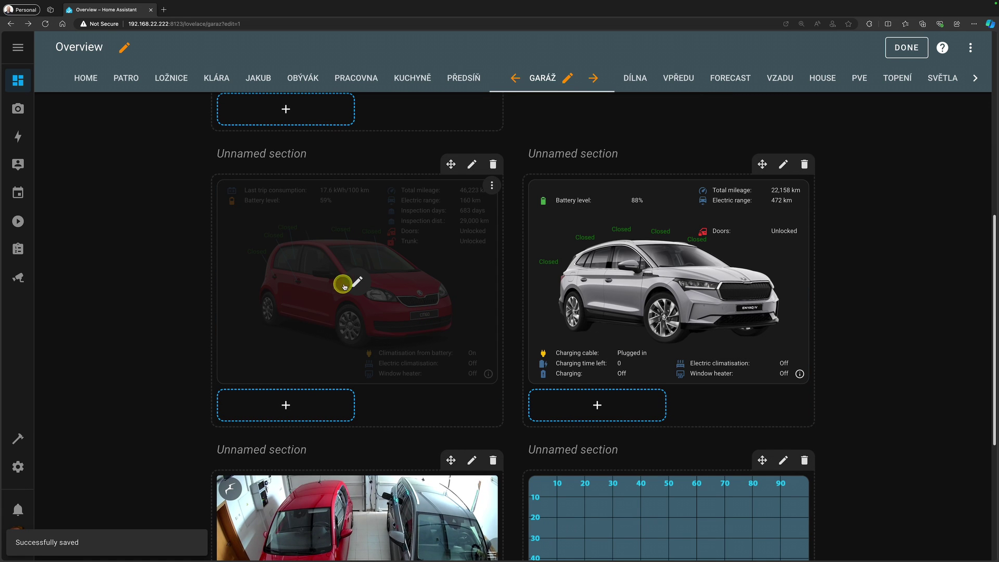
left_click(357, 284)
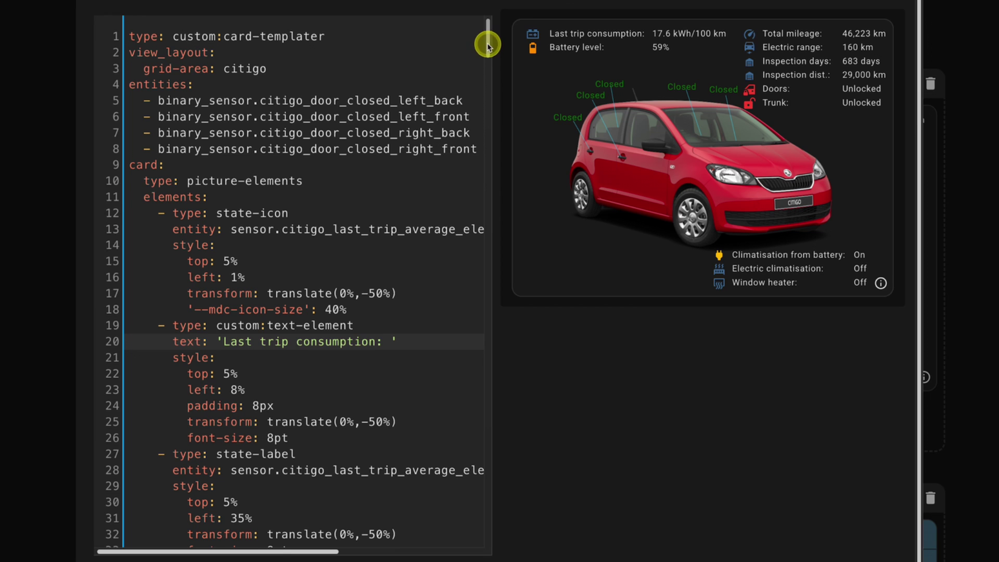
scroll(487, 44, "down", 1)
scroll(488, 47, "down", 1)
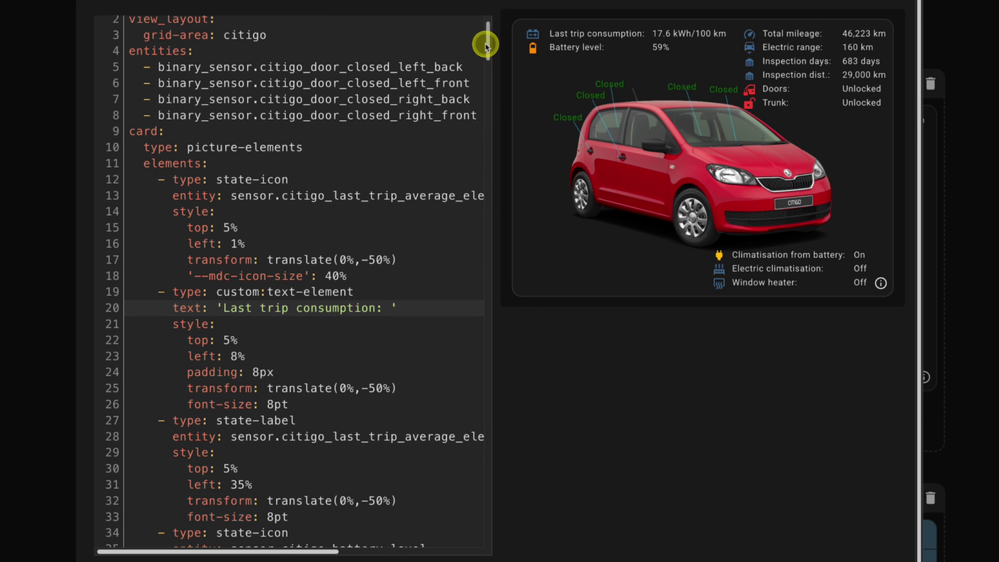
left_click_drag(488, 39, 479, 324)
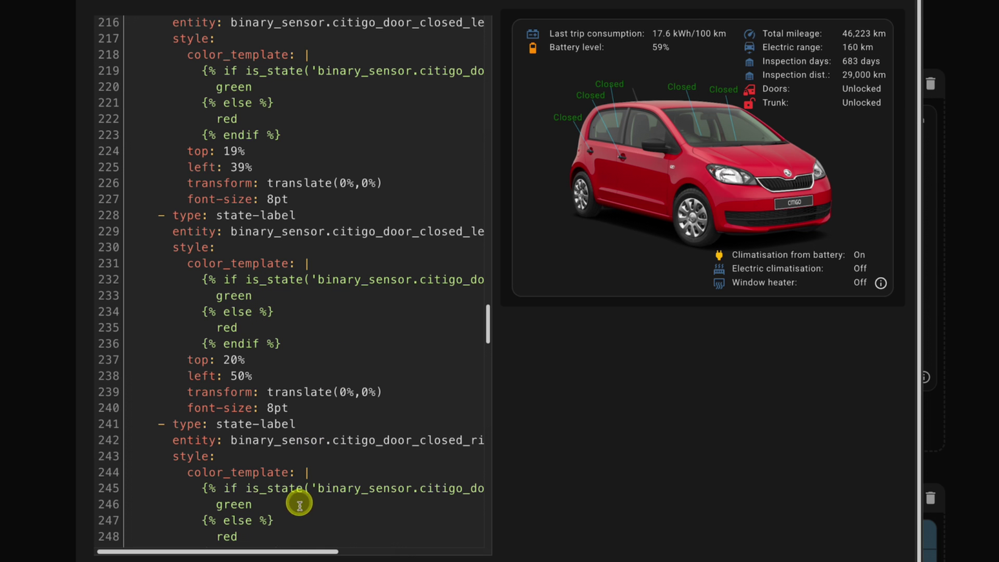
left_click_drag(292, 550, 378, 549)
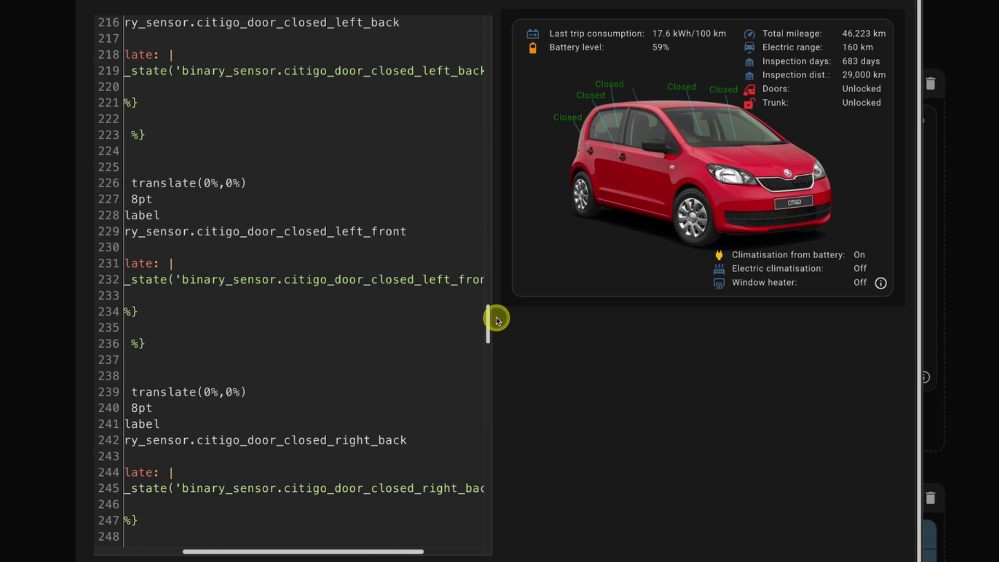
left_click_drag(488, 319, 497, 33)
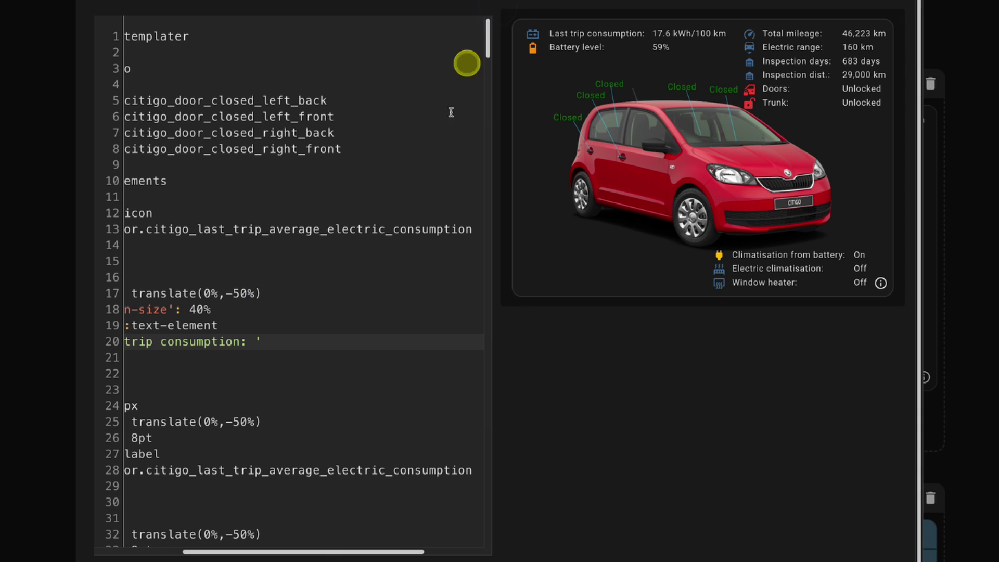
left_click_drag(313, 549, 145, 544)
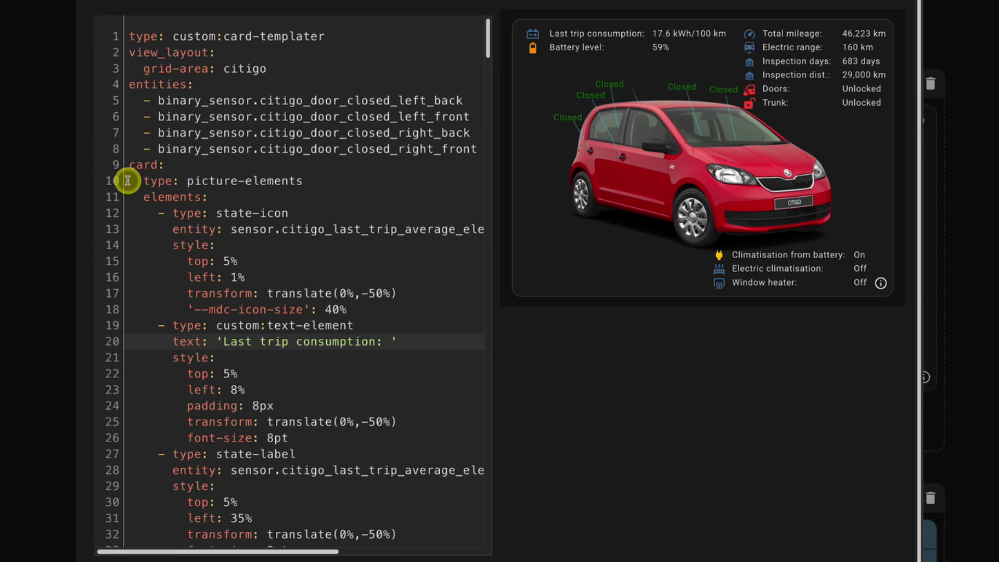
left_click_drag(142, 180, 145, 321)
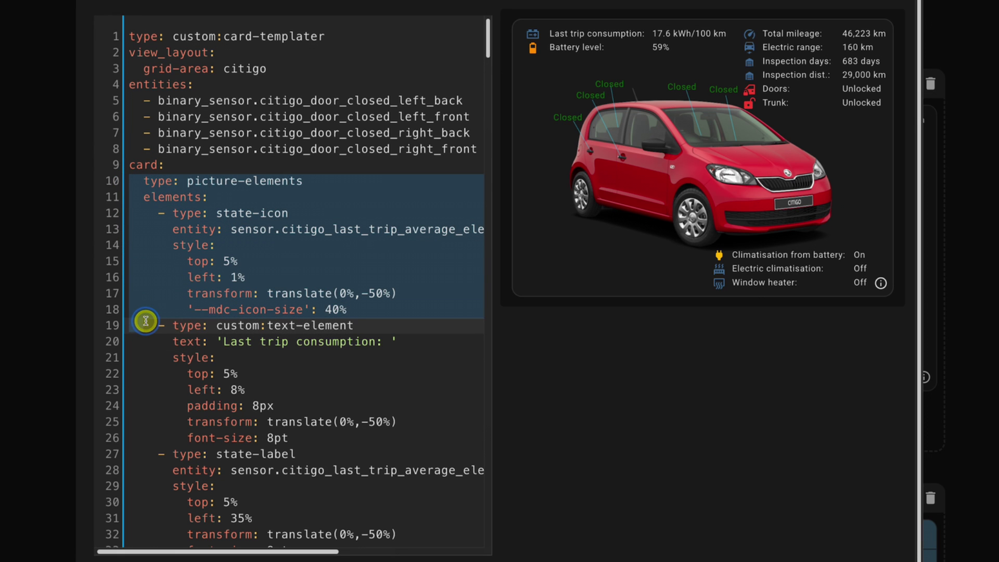
left_click(336, 299)
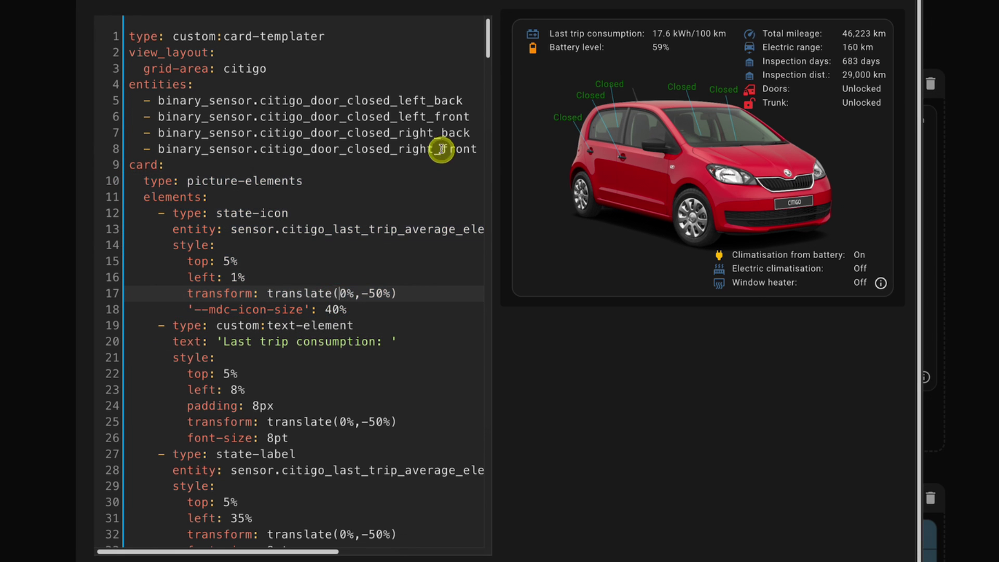
left_click_drag(489, 38, 490, 44)
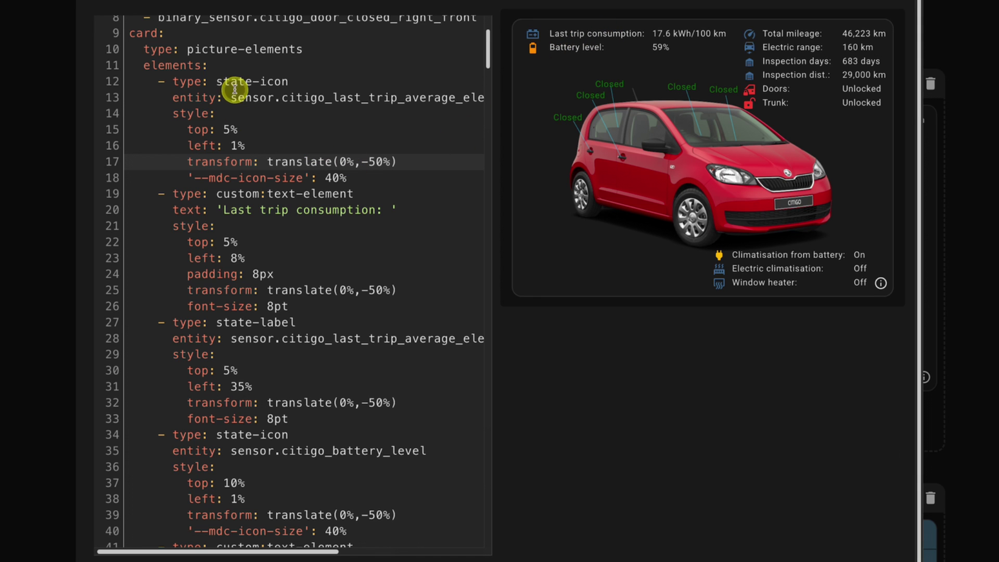
left_click(301, 82)
triple_click(312, 82)
key("shift+Down")
key("shift+Down")
key("shift+Down")
key("shift+Down")
key("shift+Down")
key("shift+Down")
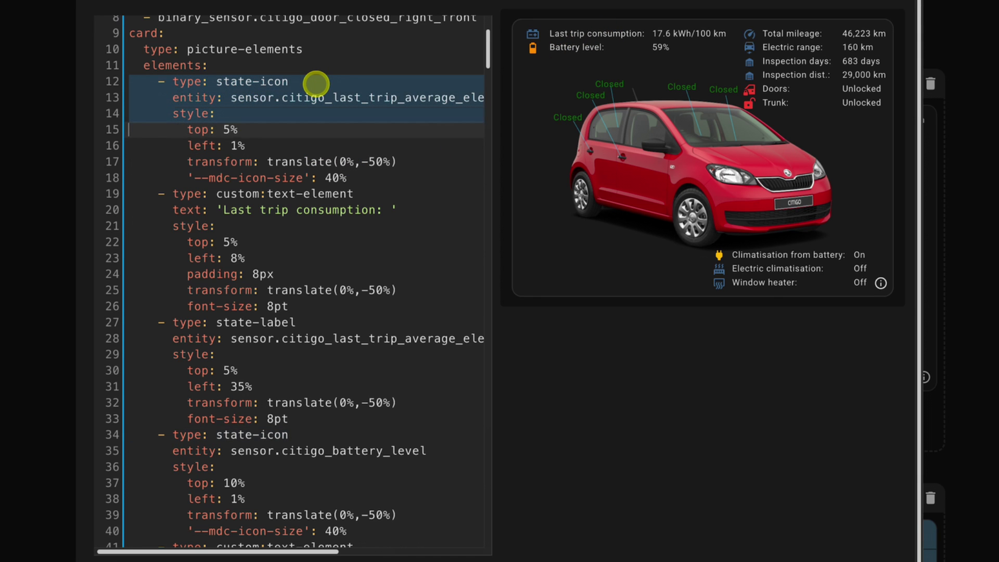
key("Down")
key("shift+Down")
key("shift+Down")
key("shift+Down")
key("shift+Down")
key("shift+Down")
key("shift+Down")
key("shift+Down")
key("shift+Down")
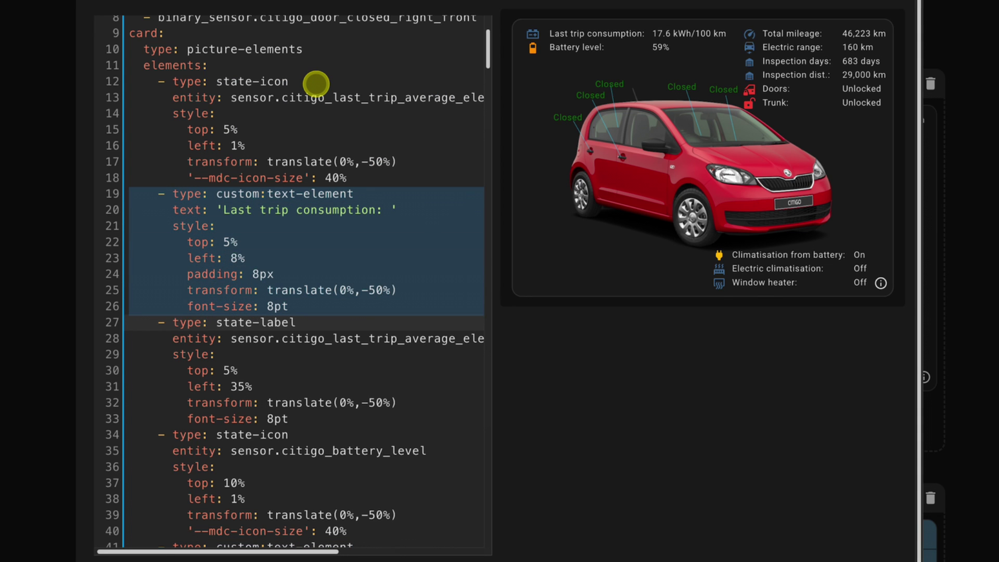
left_click(231, 196)
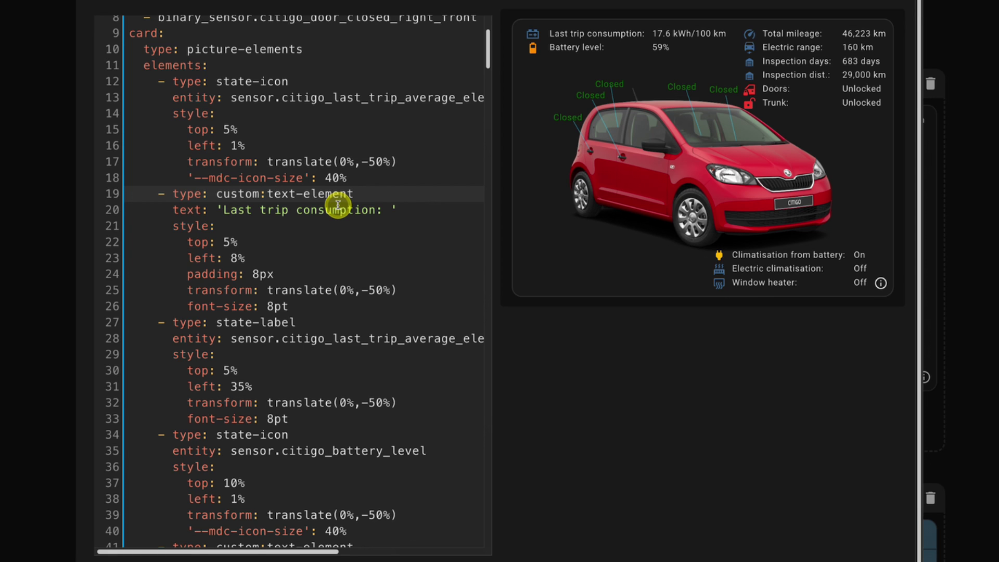
key("Left")
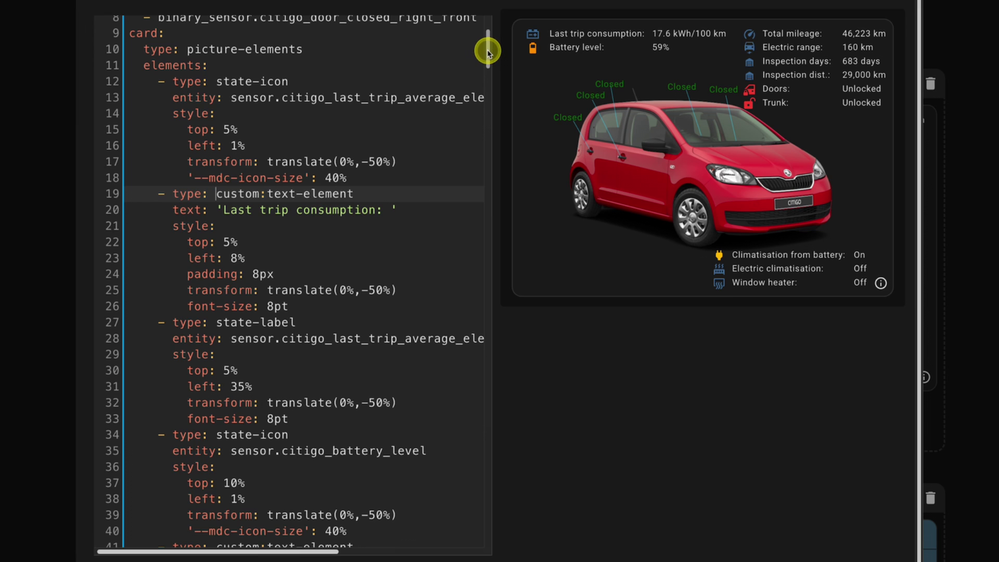
left_click_drag(484, 53, 479, 103)
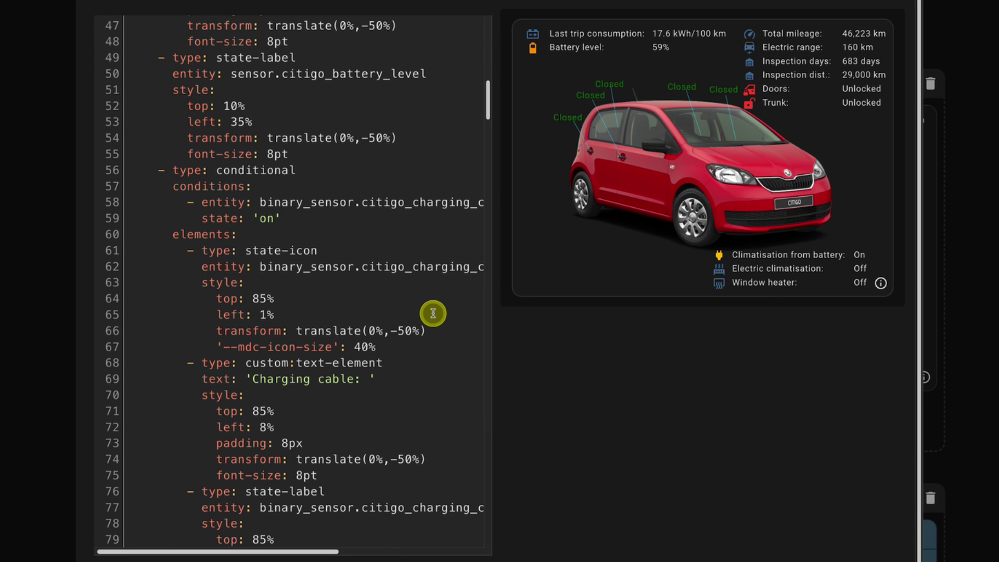
left_click_drag(488, 101, 488, 147)
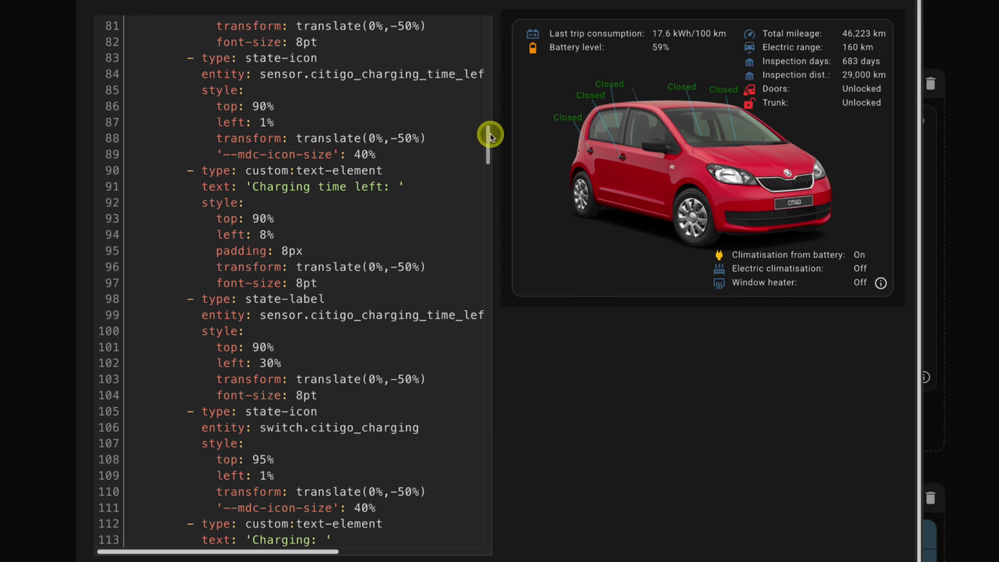
left_click_drag(491, 129, 487, 44)
left_click_drag(130, 70, 394, 163)
left_click_drag(134, 183, 385, 401)
left_click(333, 399)
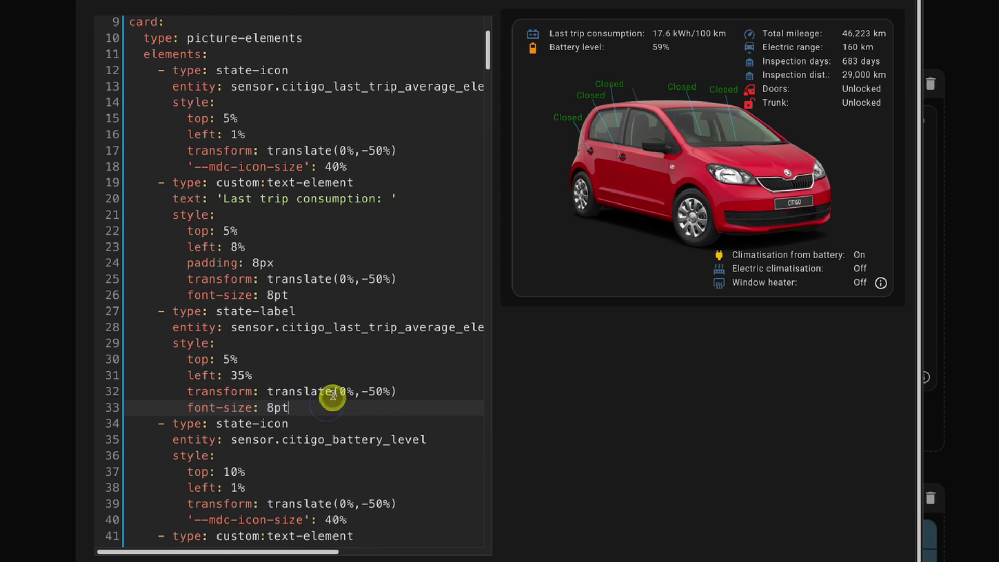
left_click(227, 121)
left_click(224, 231)
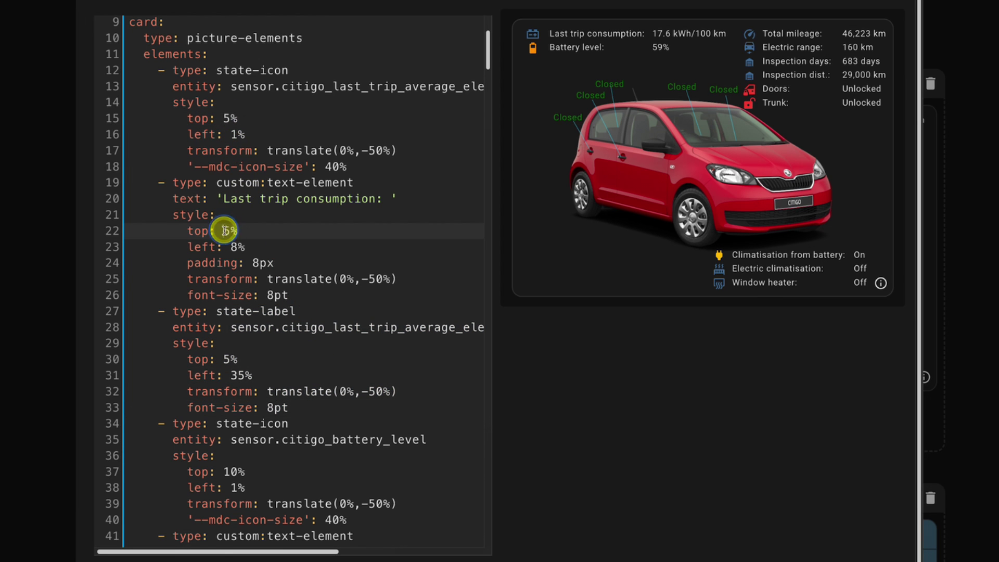
left_click(230, 359)
left_click(229, 119)
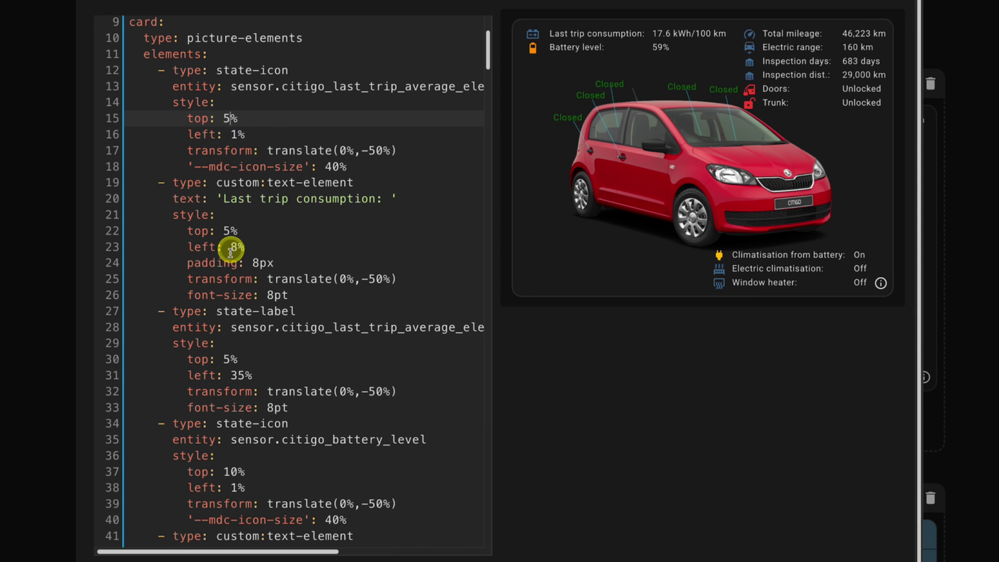
left_click(226, 360)
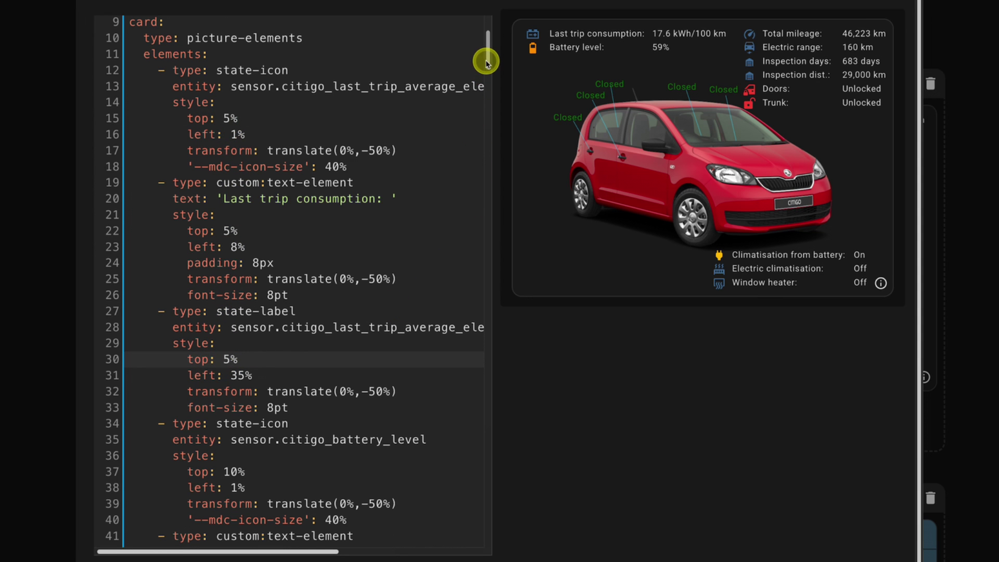
scroll(488, 62, "down", 1)
left_click_drag(488, 61, 475, 83)
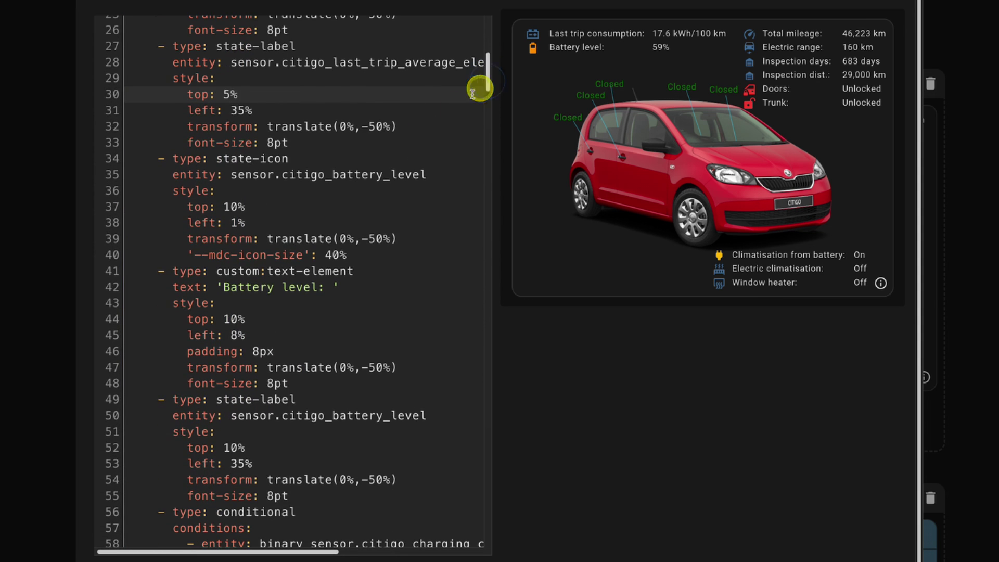
left_click(227, 319)
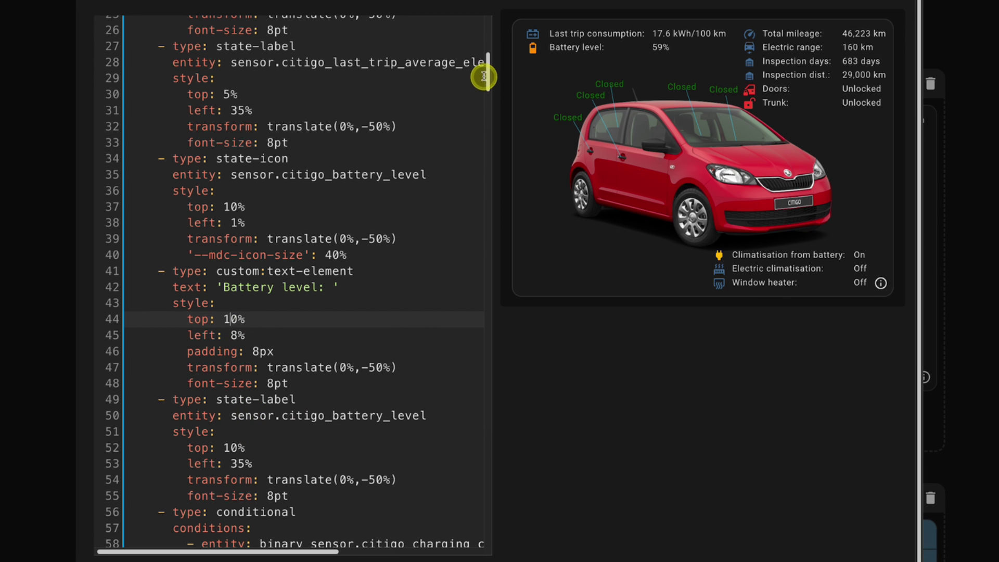
left_click_drag(485, 75, 488, 40)
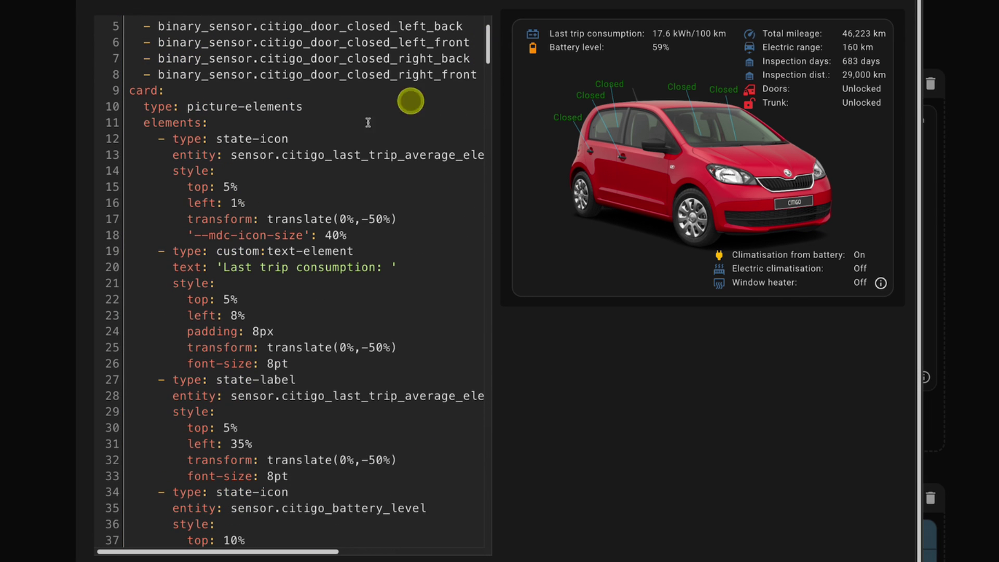
left_click(231, 188)
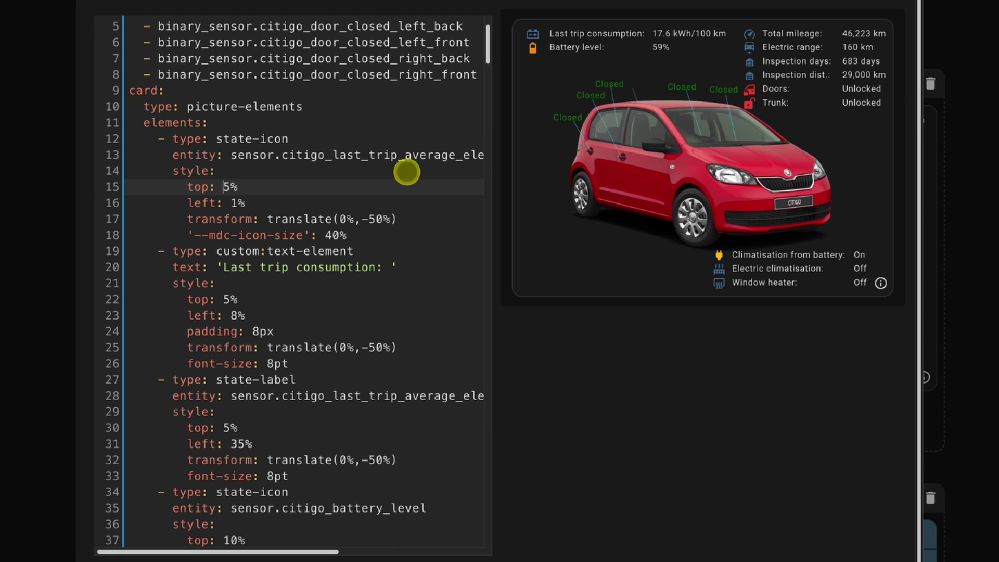
type("1")
key("Down")
key("Down")
key("Down")
key("Down")
key("Down")
key("Down")
key("Down")
type("1")
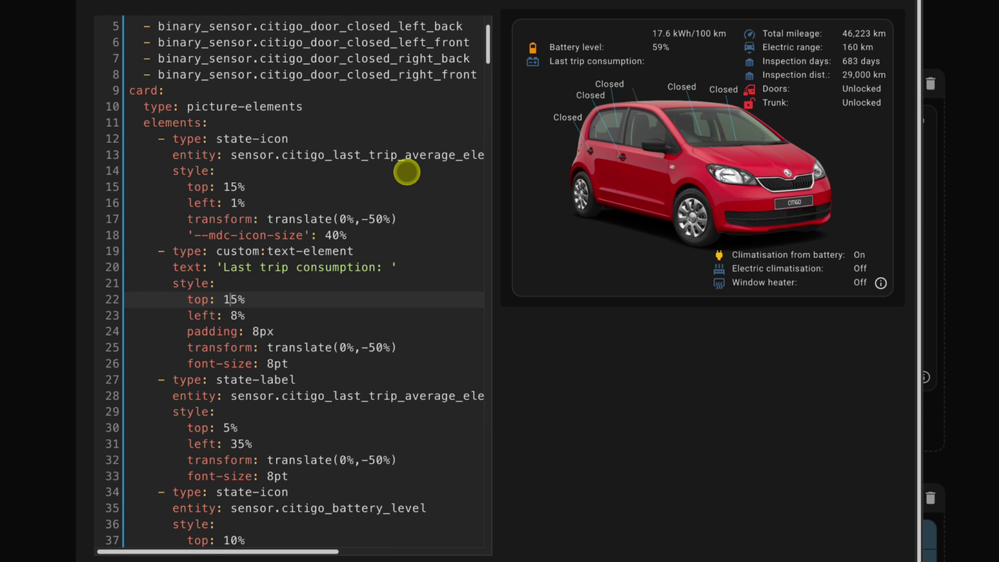
key("Down")
key("Down")
key("Down")
key("Down")
key("Down")
key("Down")
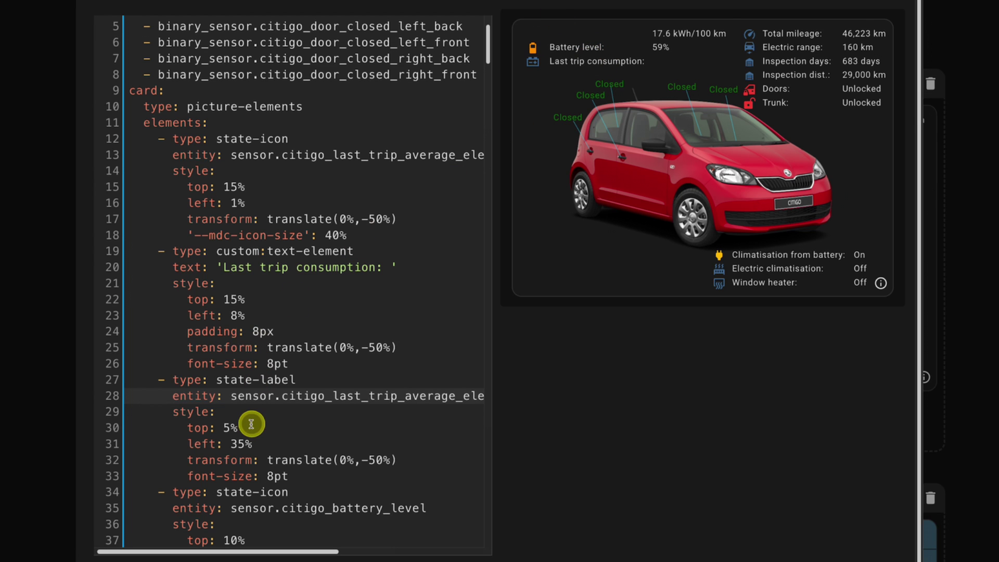
left_click(225, 428)
type("1")
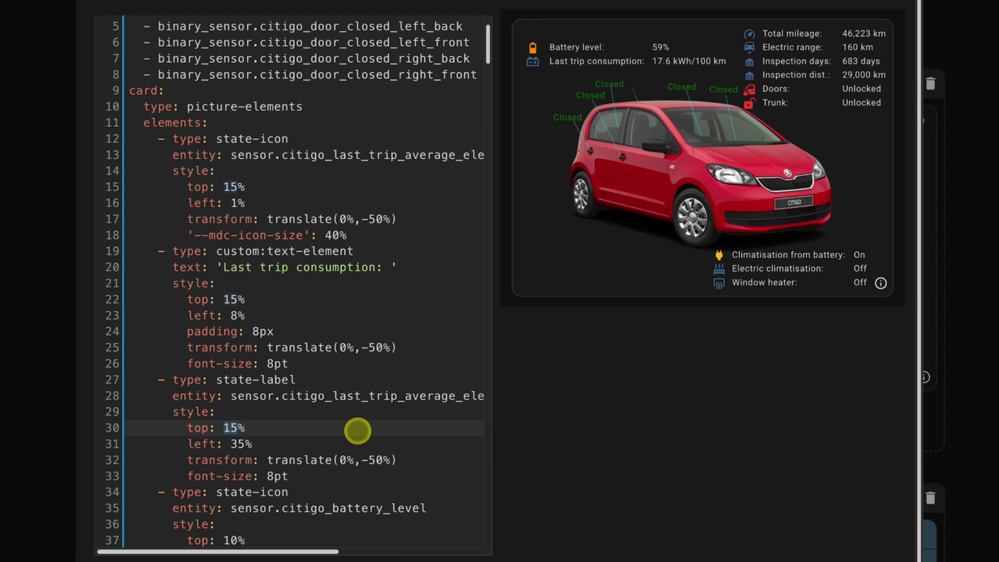
type("8")
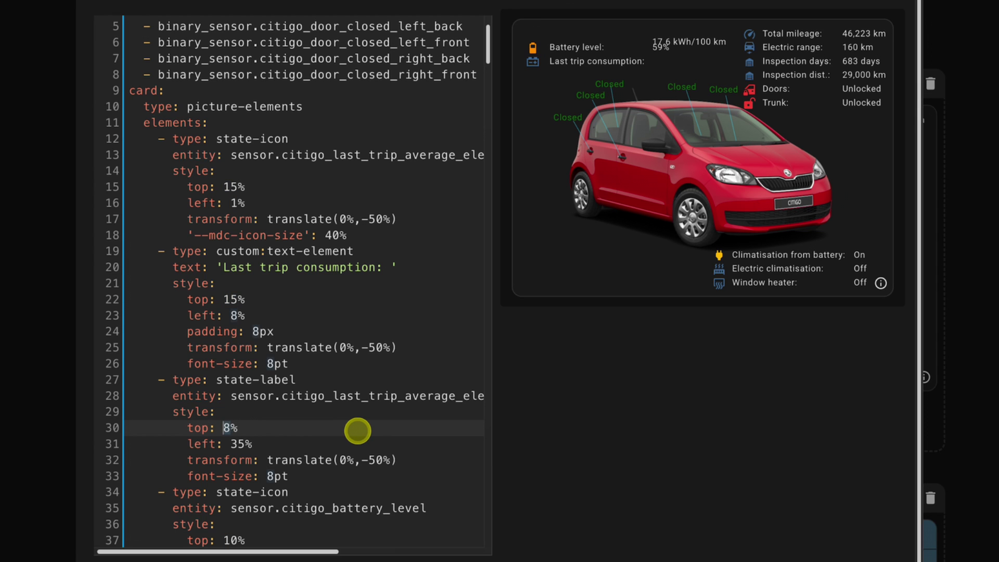
type("5")
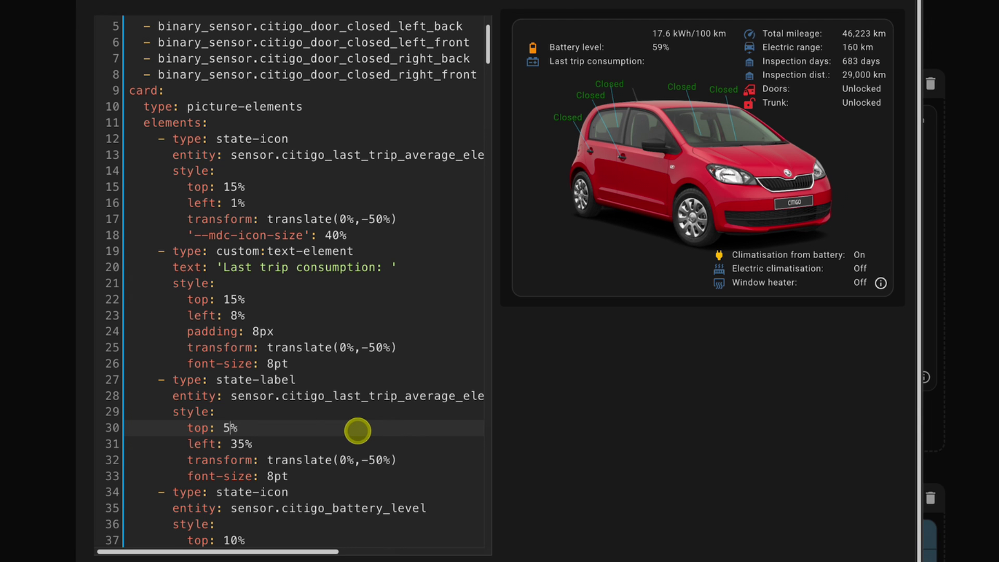
key("Up")
key("Up")
key("Up")
key("Up")
key("Up")
key("Up")
key("Up")
key("Up")
key("Left")
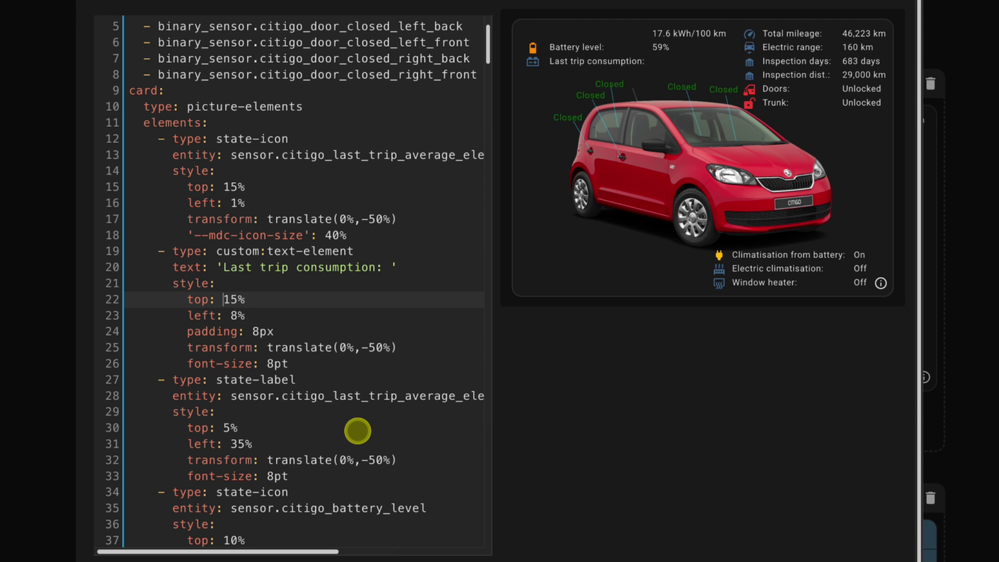
key("Delete")
key("Up")
key("Up")
key("Up")
key("Up")
key("Up")
key("Up")
key("Up")
key("Delete")
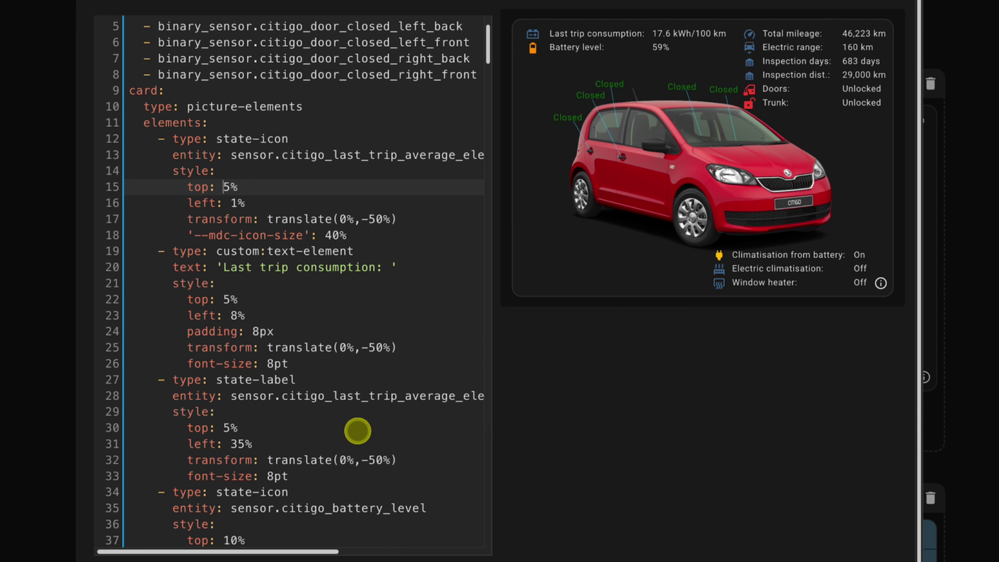
key("Down")
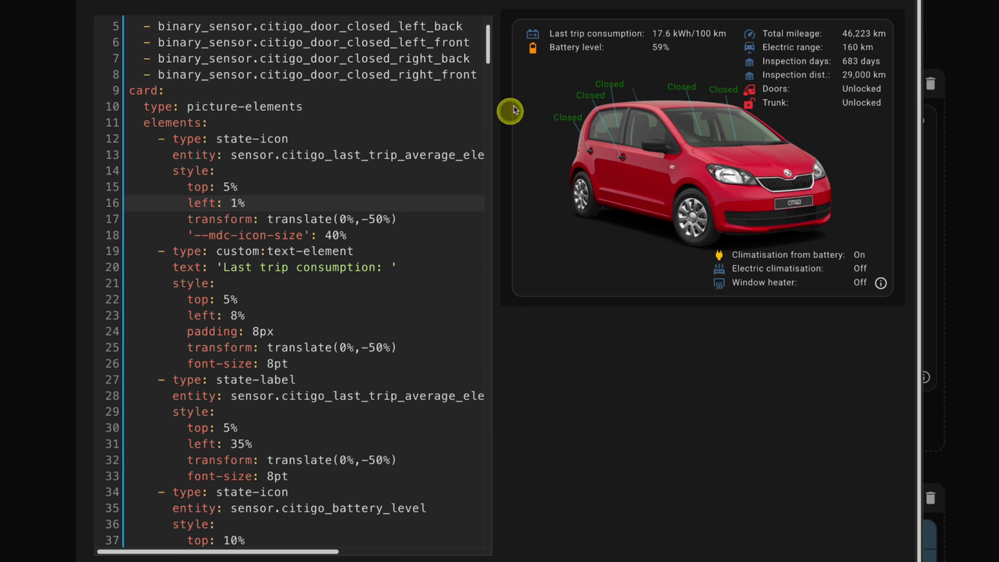
scroll(302, 284, "down", 1)
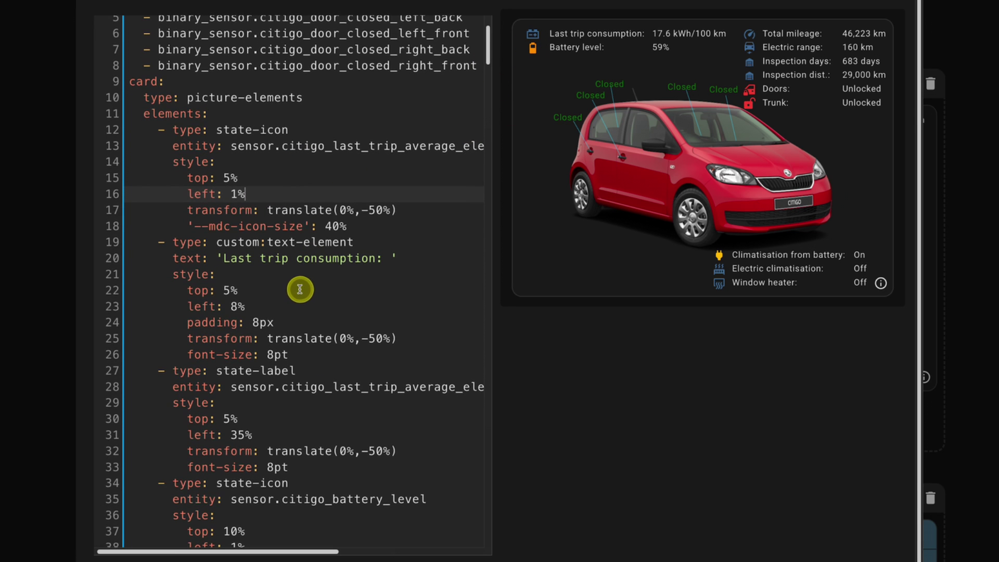
scroll(309, 294, "down", 2)
scroll(301, 326, "down", 2)
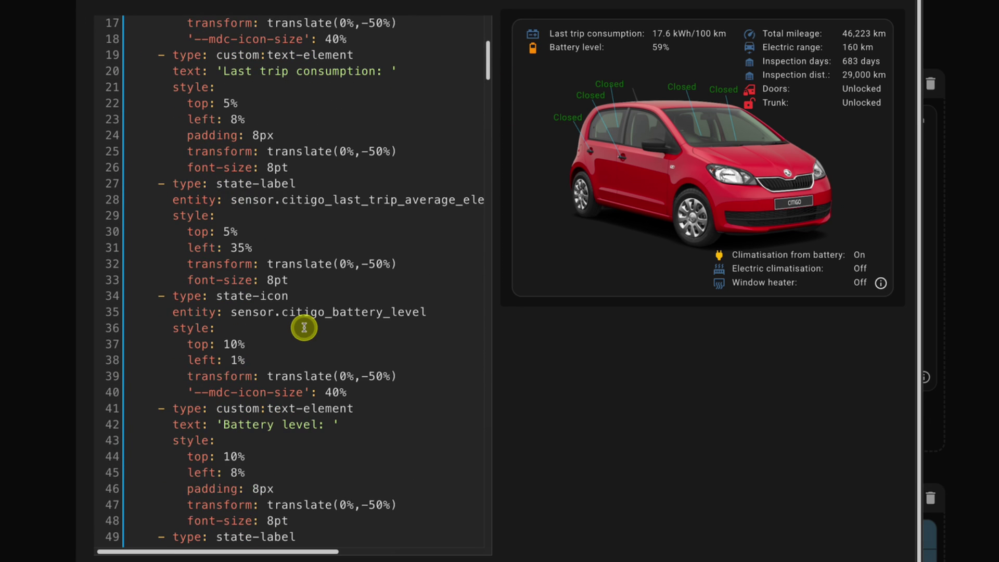
left_click(240, 359)
scroll(383, 257, "up", 3)
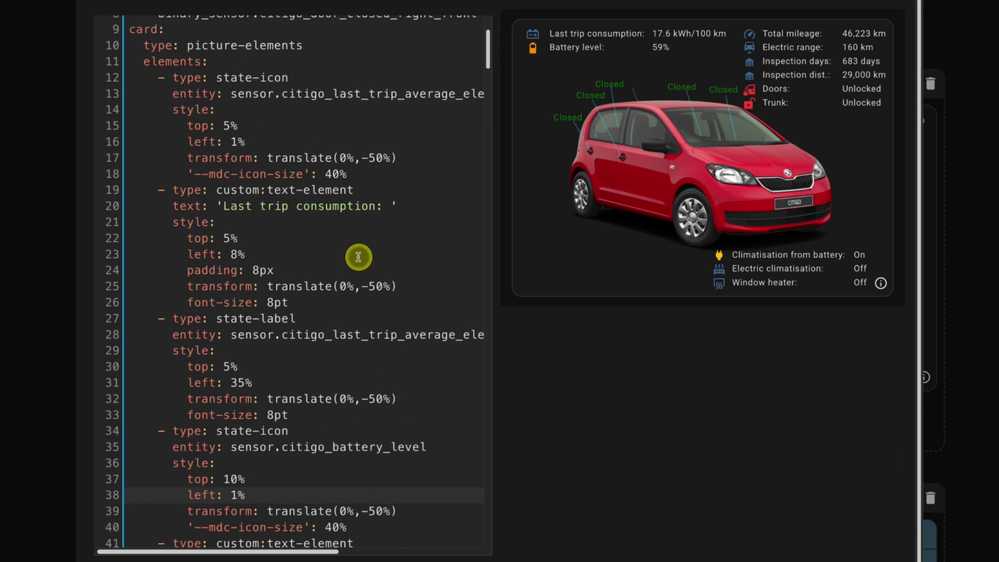
left_click(257, 259)
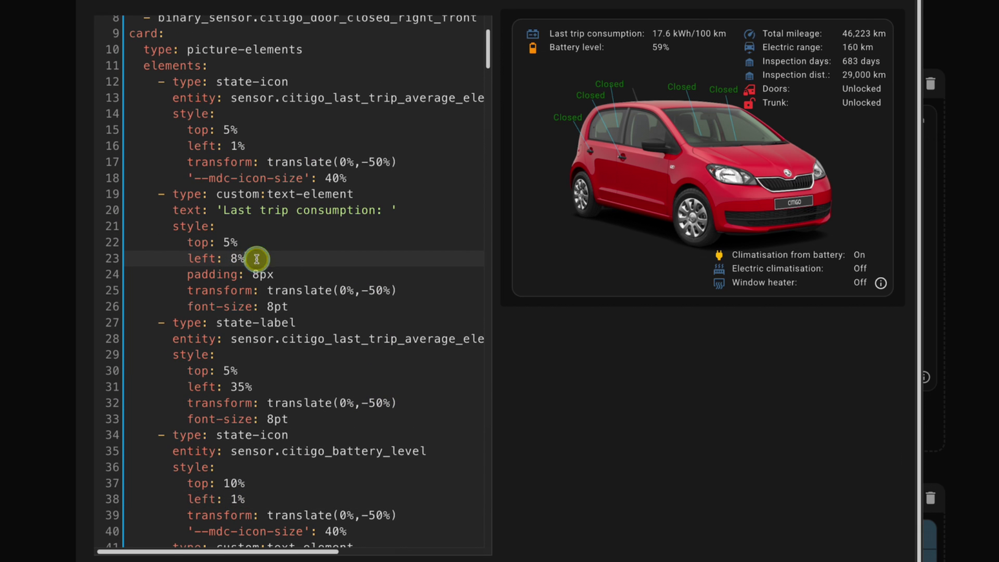
scroll(279, 273, "down", 3)
scroll(280, 275, "down", 2)
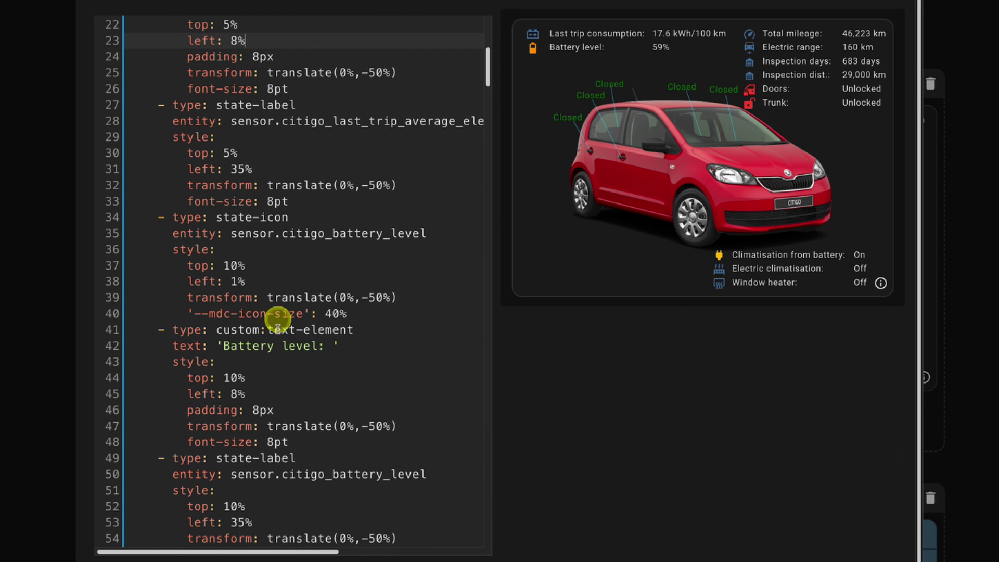
left_click(242, 391)
scroll(330, 244, "up", 2)
scroll(331, 244, "up", 1)
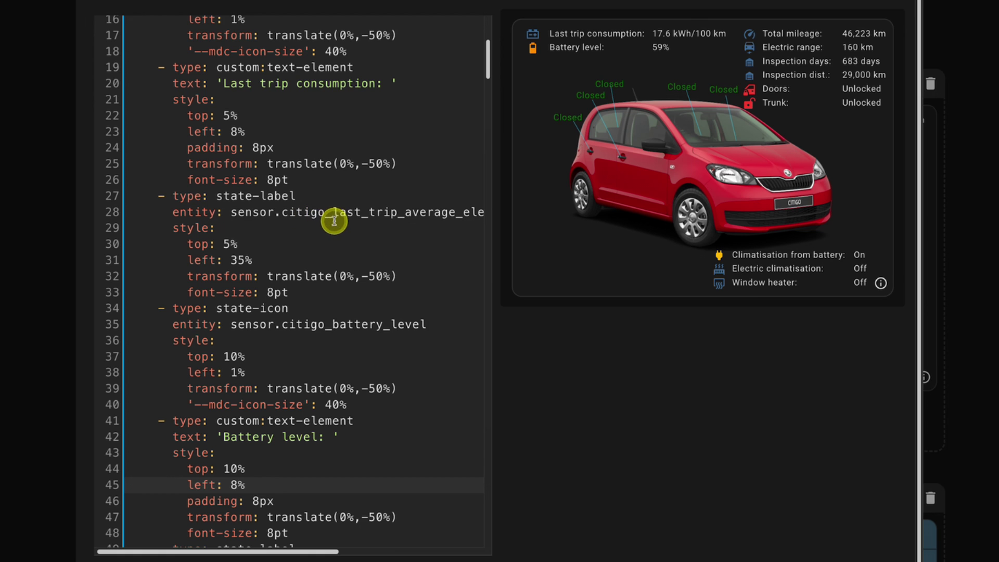
left_click(245, 260)
scroll(335, 295, "down", 3)
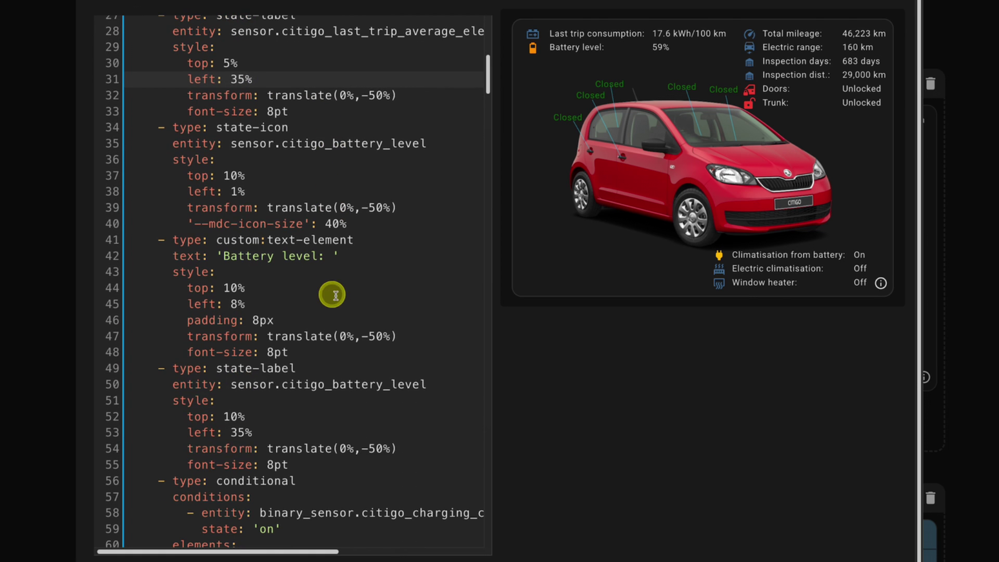
scroll(276, 406, "down", 1)
scroll(279, 411, "down", 1)
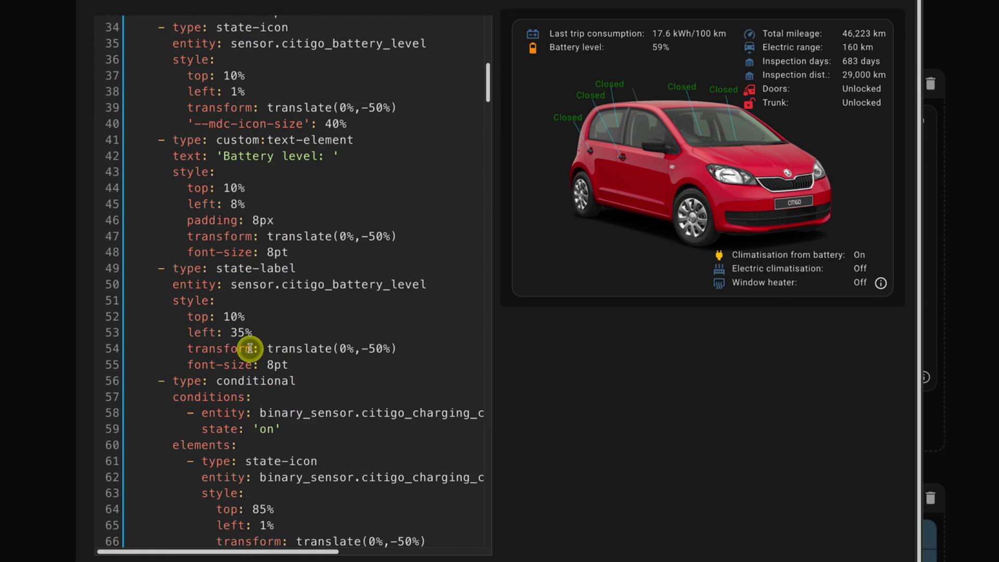
scroll(250, 348, "up", 3)
scroll(275, 107, "down", 1)
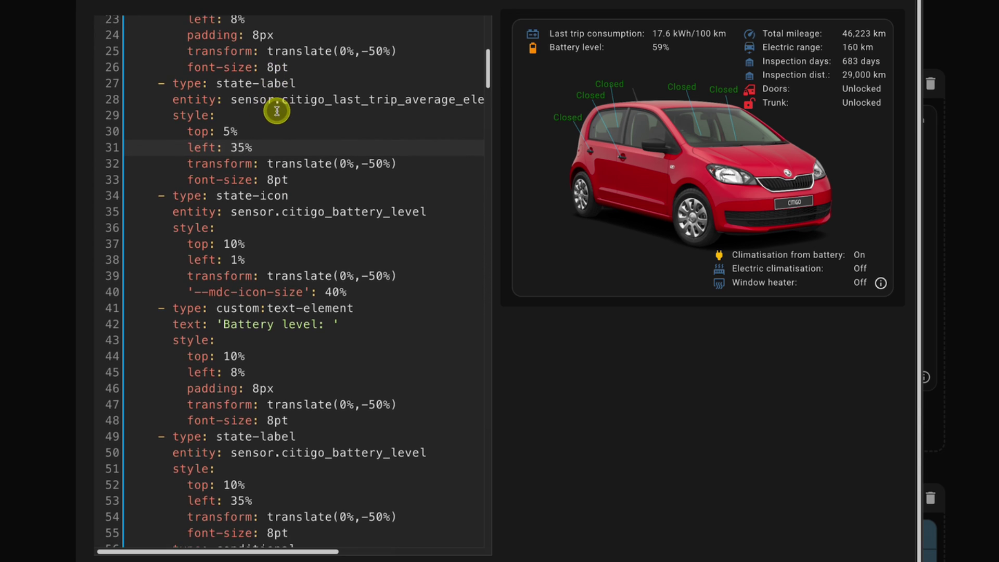
scroll(247, 172, "up", 2)
left_click(229, 230)
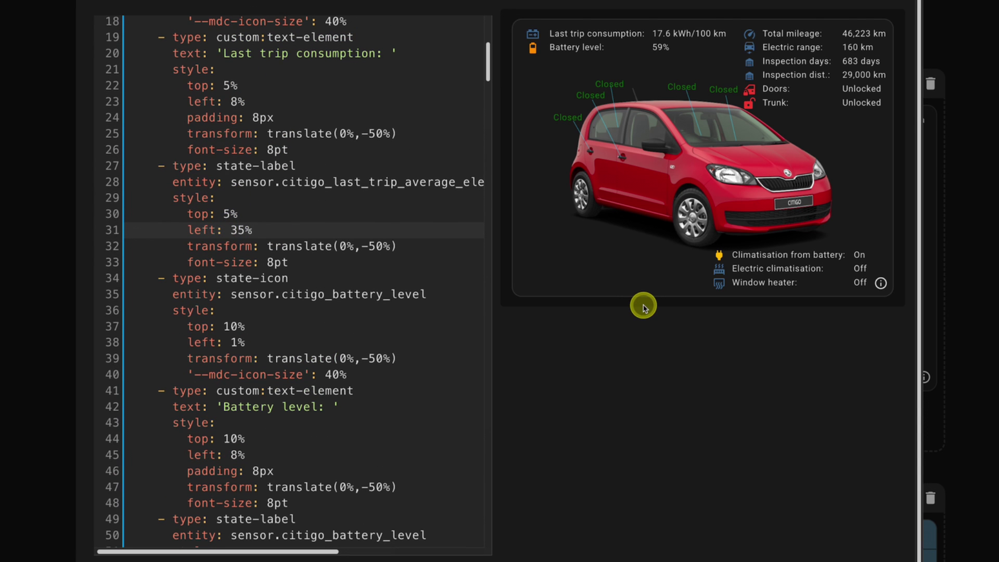
type("4")
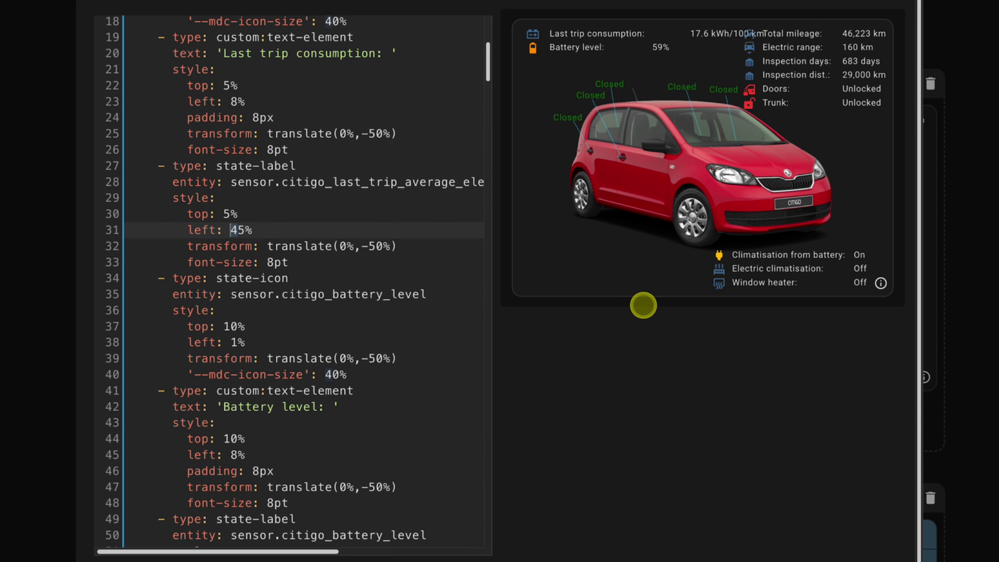
type("3")
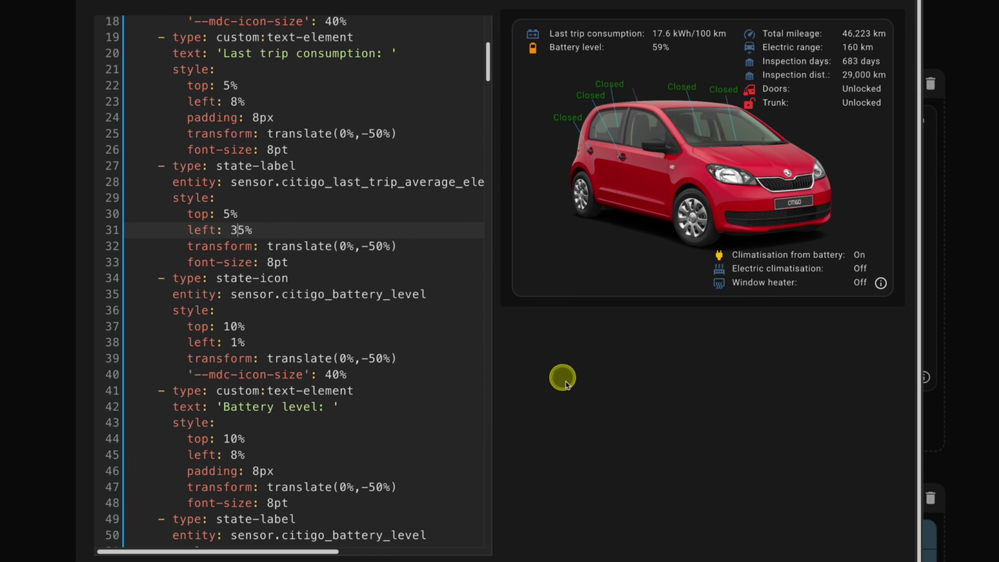
Leave the card editor, then view and close the Citigo Electric range history.
left_click(767, 547)
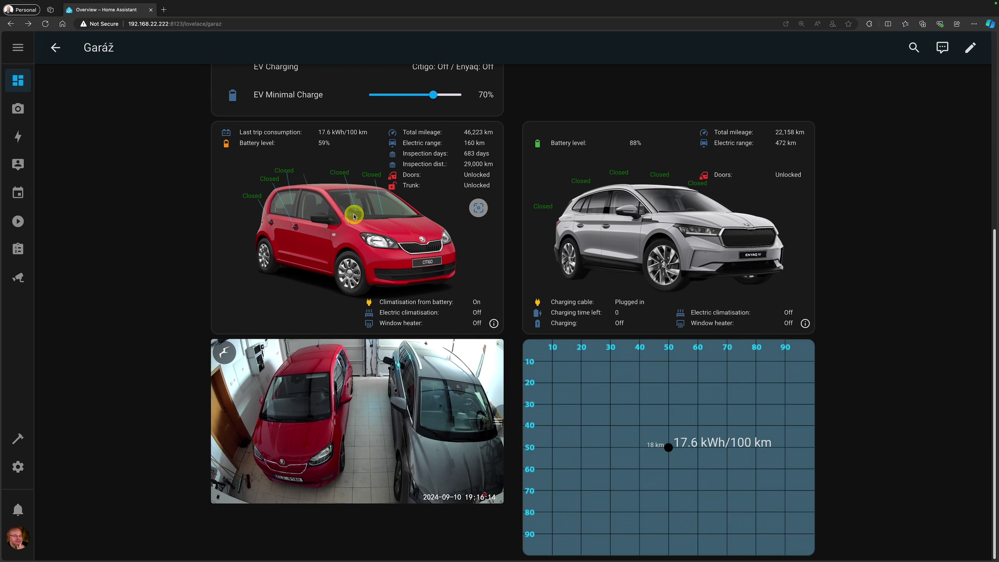
left_click(477, 137)
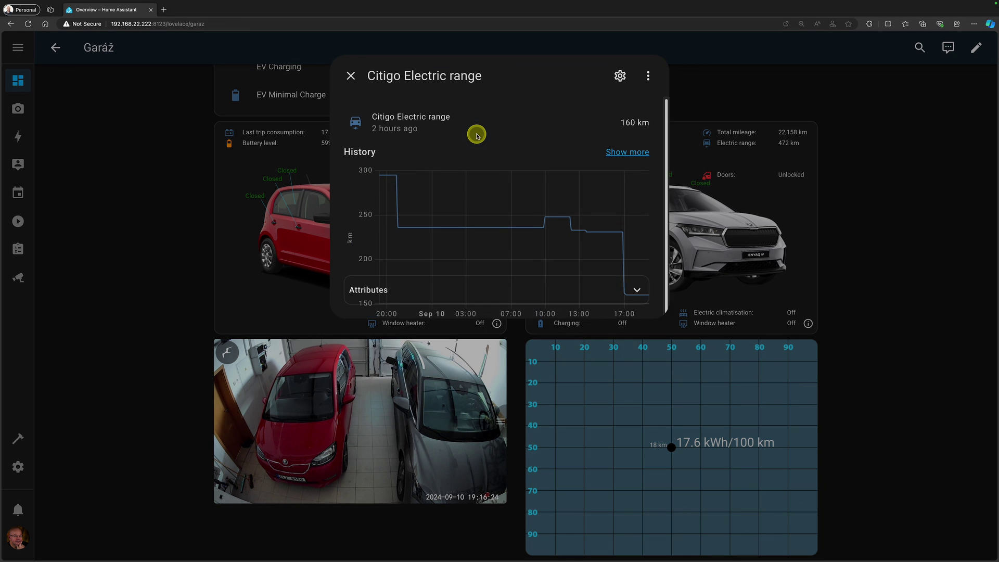
key("Escape")
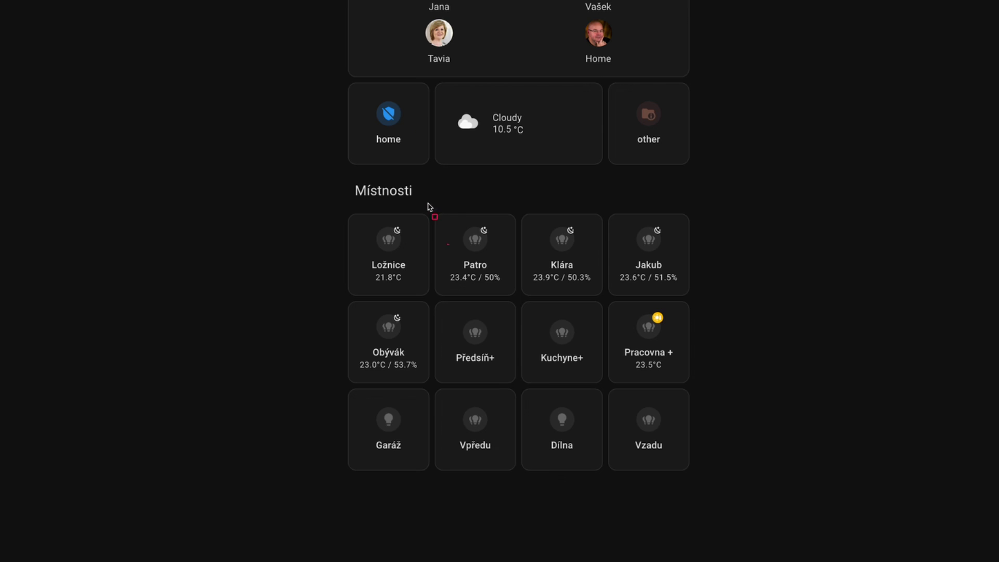
Preview the Overview dashboard's Místnosti tiles in a mobile layout using DevTools' device toolbar, then close DevTools.
left_click_drag(577, 290, 697, 306)
left_click(697, 297)
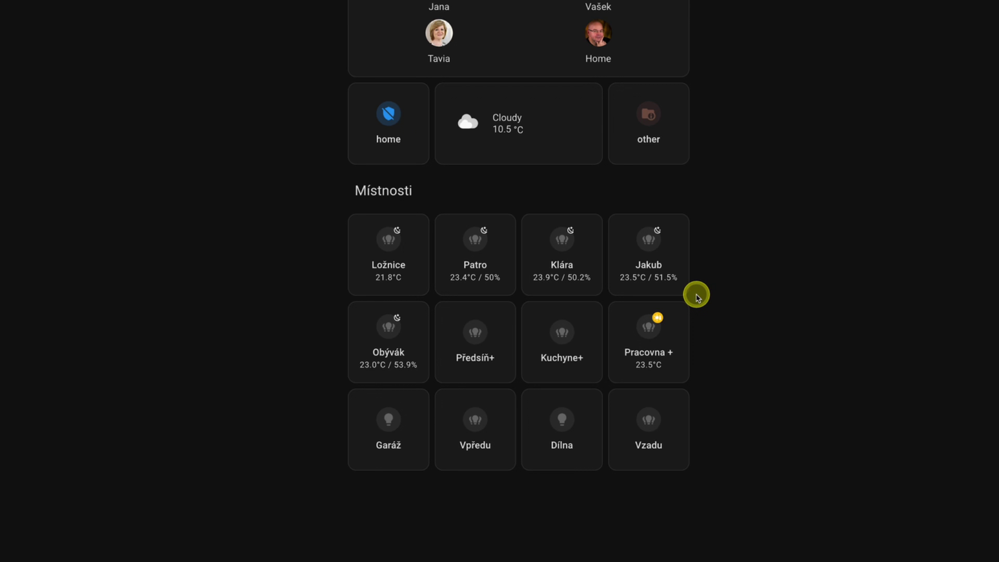
key("F12")
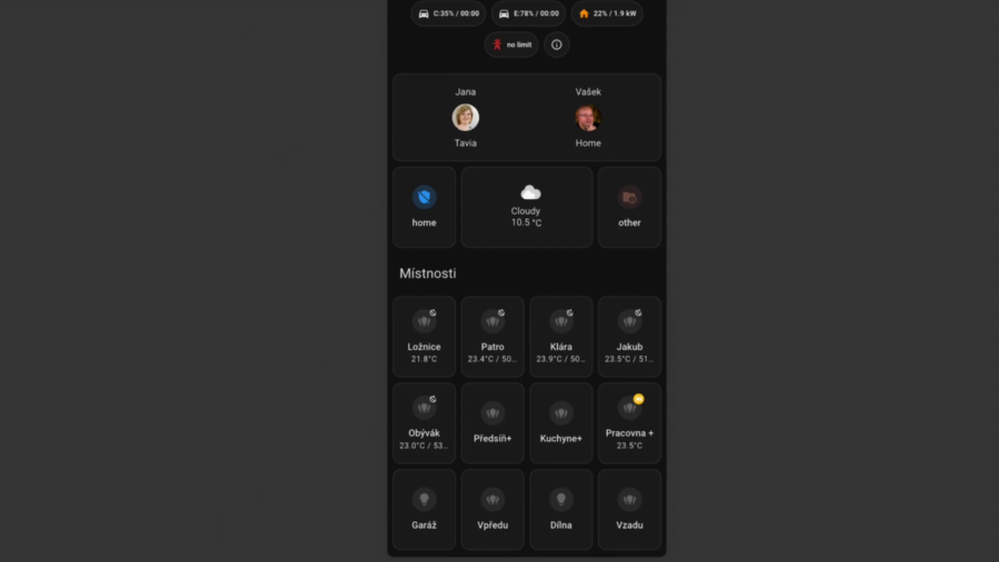
left_click(643, 320)
mouse_move(449, 288)
left_mouse_down()
mouse_move(528, 359)
mouse_move(662, 369)
left_mouse_up()
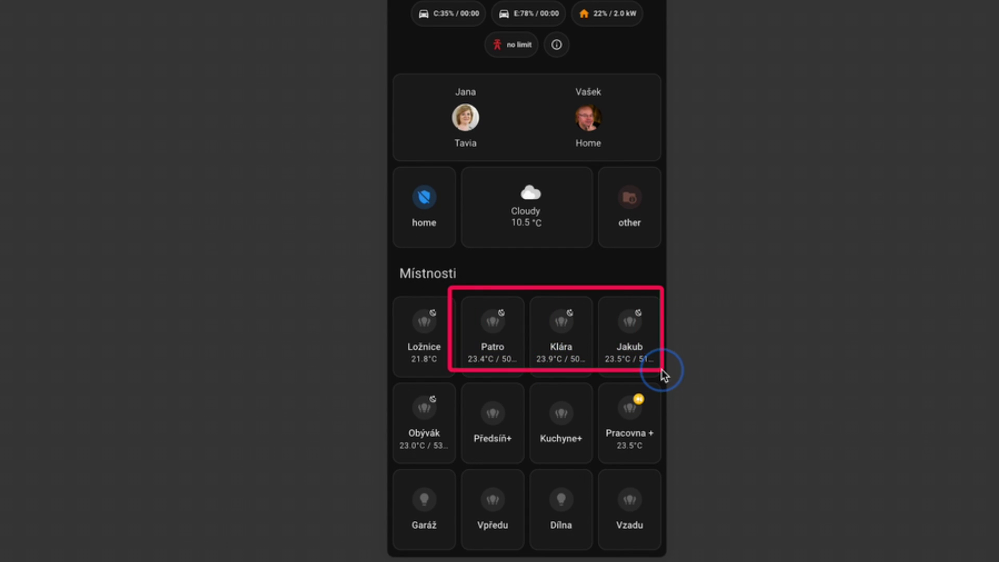
key("Escape")
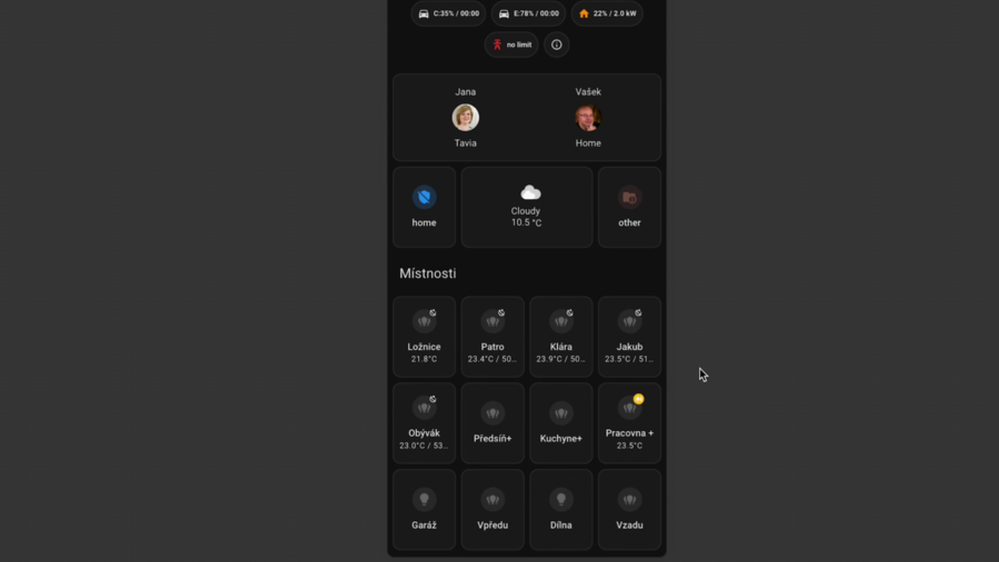
left_click(744, 354)
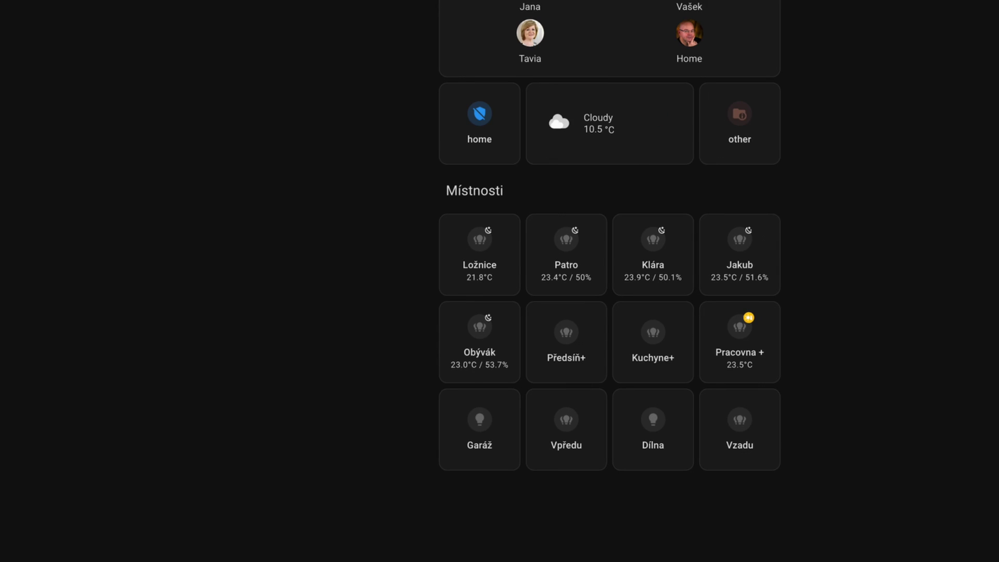
Open the Patro tile's settings and move on to the PVE dashboard.
scroll(591, 480, "down", 5)
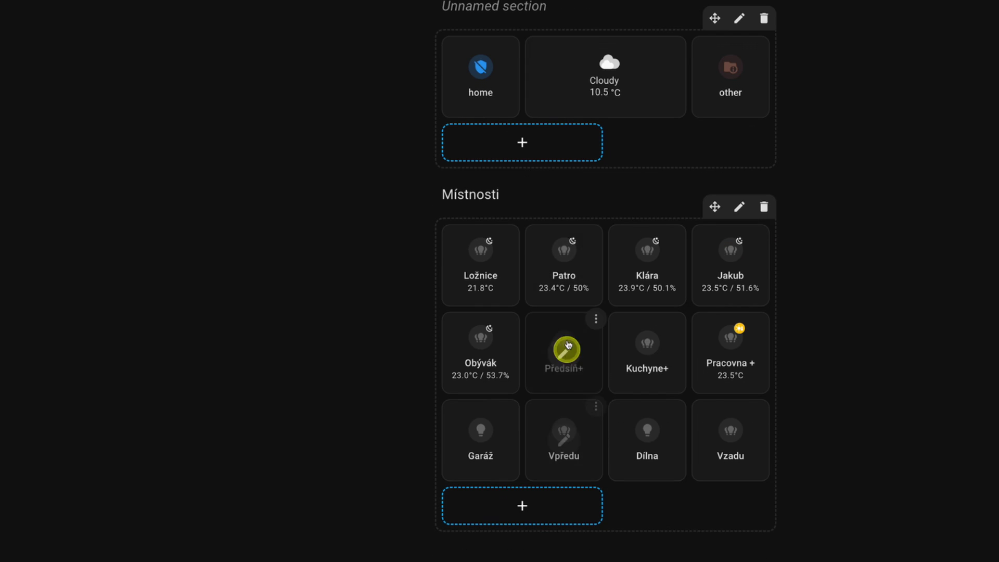
left_click(572, 255)
scroll(589, 427, "down", 8)
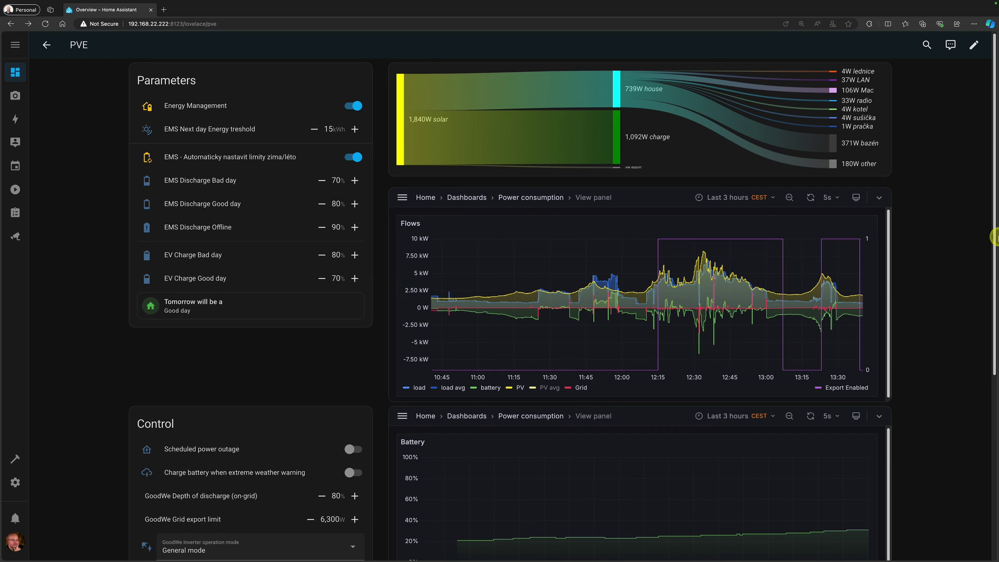
Put the PVE dashboard in edit mode and open the power-flow section's settings, showing Width 2.
scroll(978, 240, "down", 5)
scroll(954, 258, "up", 5)
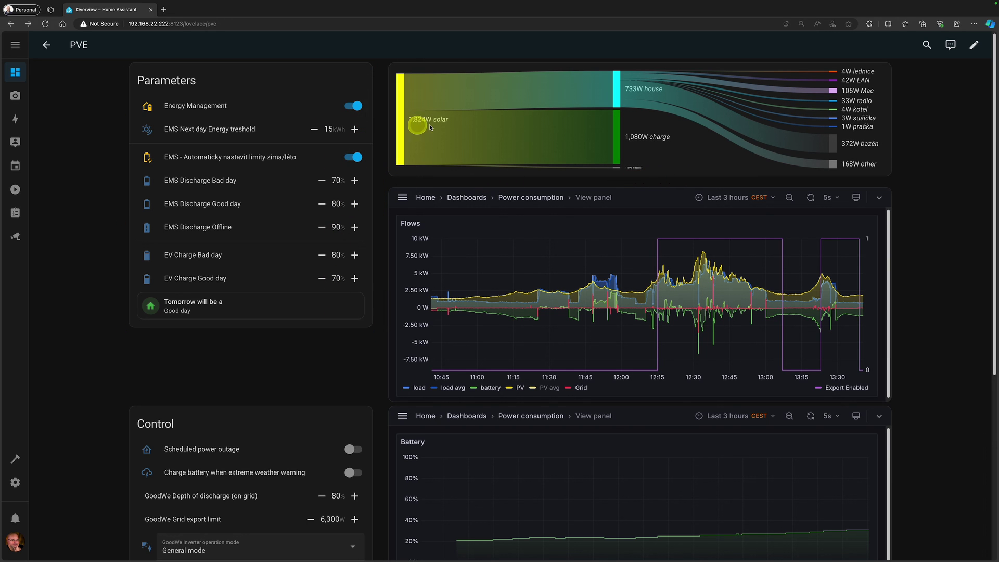
left_click(974, 46)
left_click(870, 145)
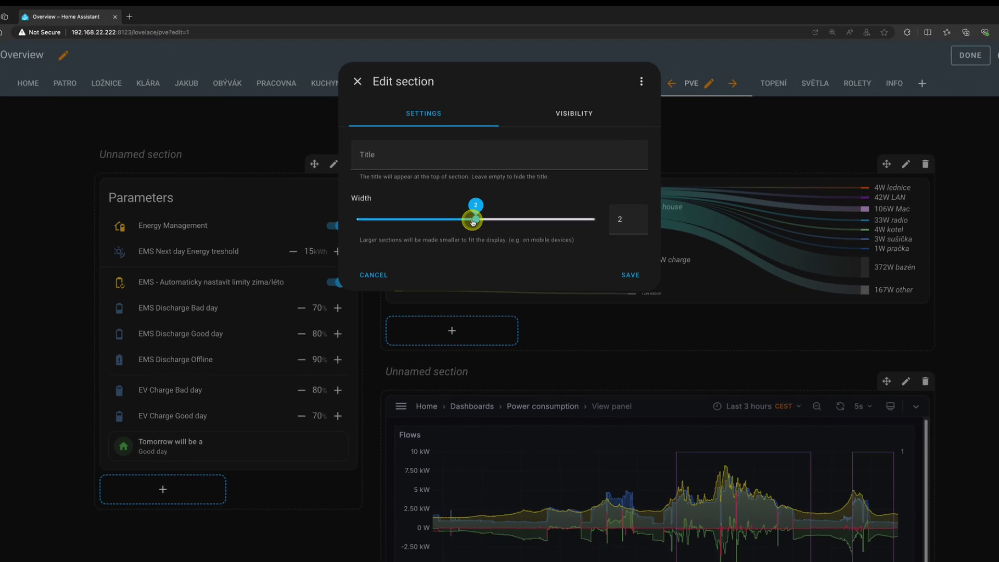
Open the Parameters section's YAML and highlight its row_span: 2 line.
key("Escape")
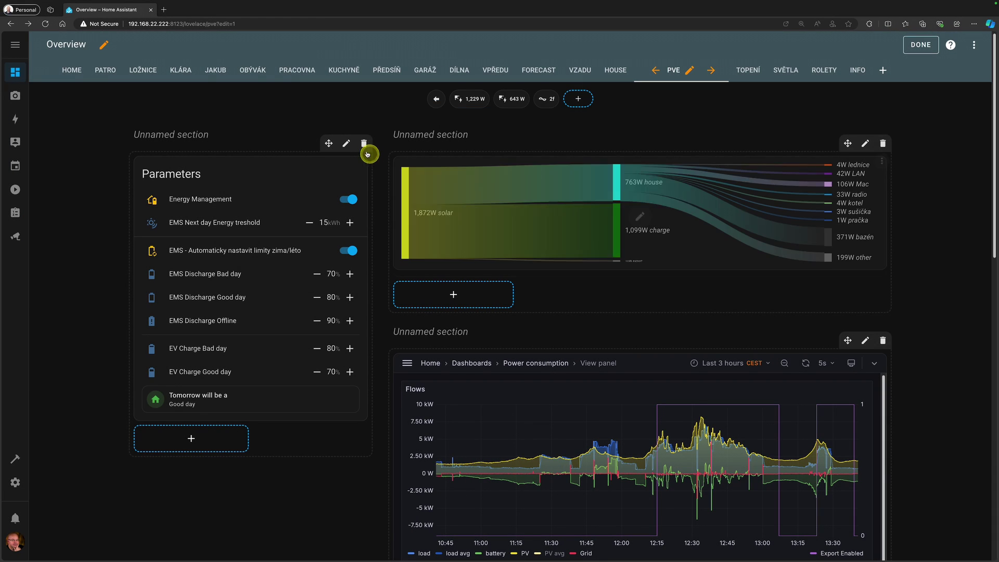
left_click(345, 143)
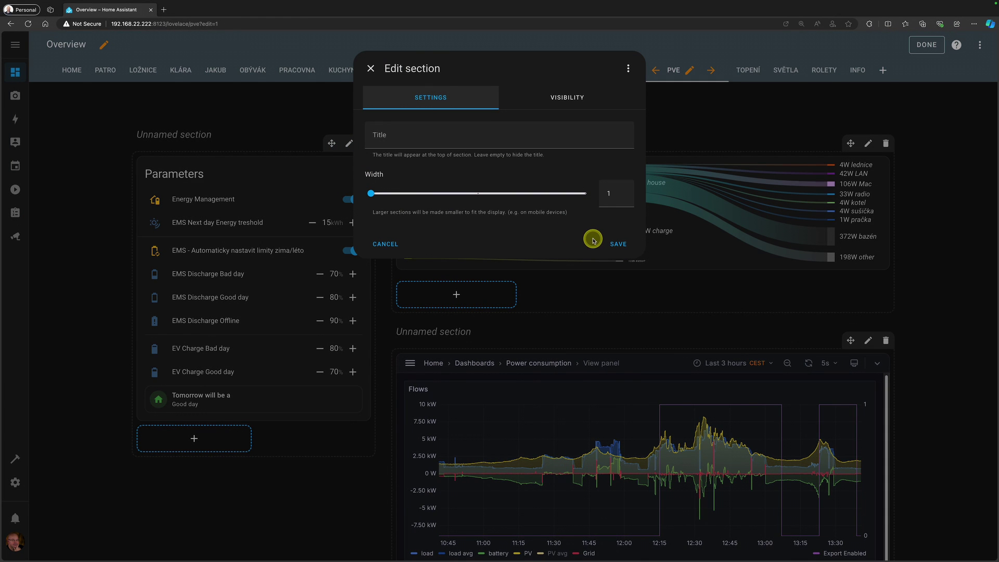
left_click(624, 67)
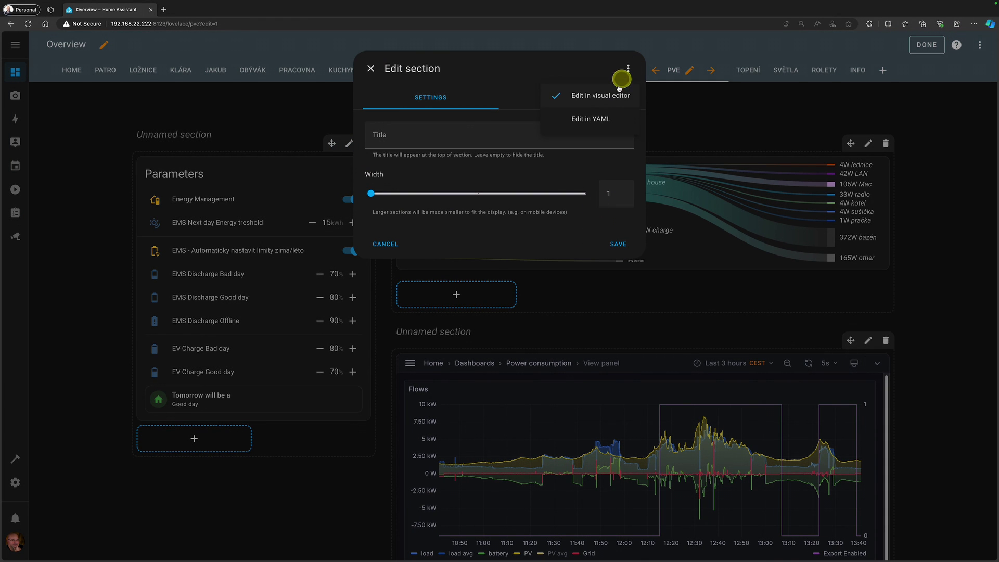
left_click(598, 119)
scroll(544, 289, "down", 2)
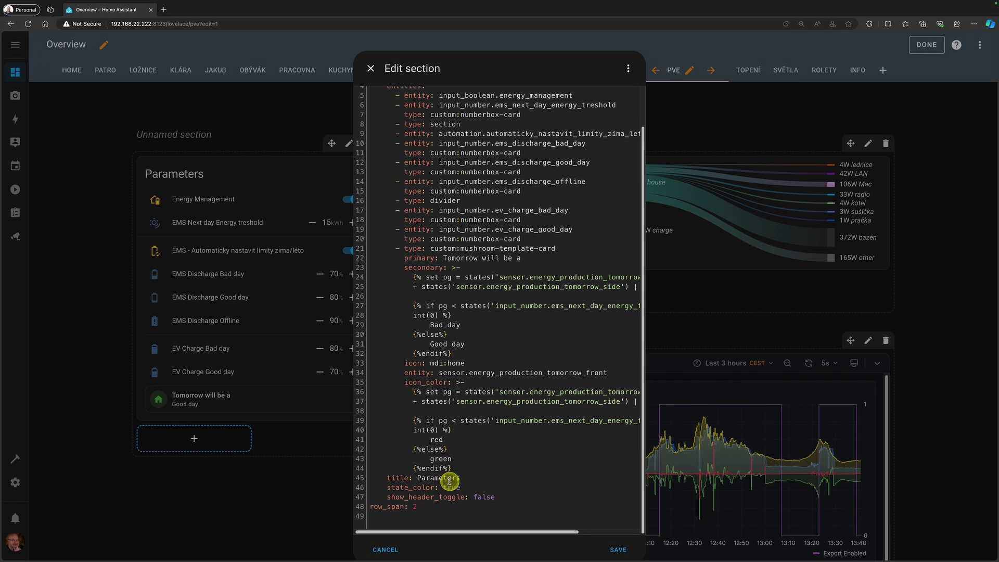
left_click_drag(416, 506, 371, 506)
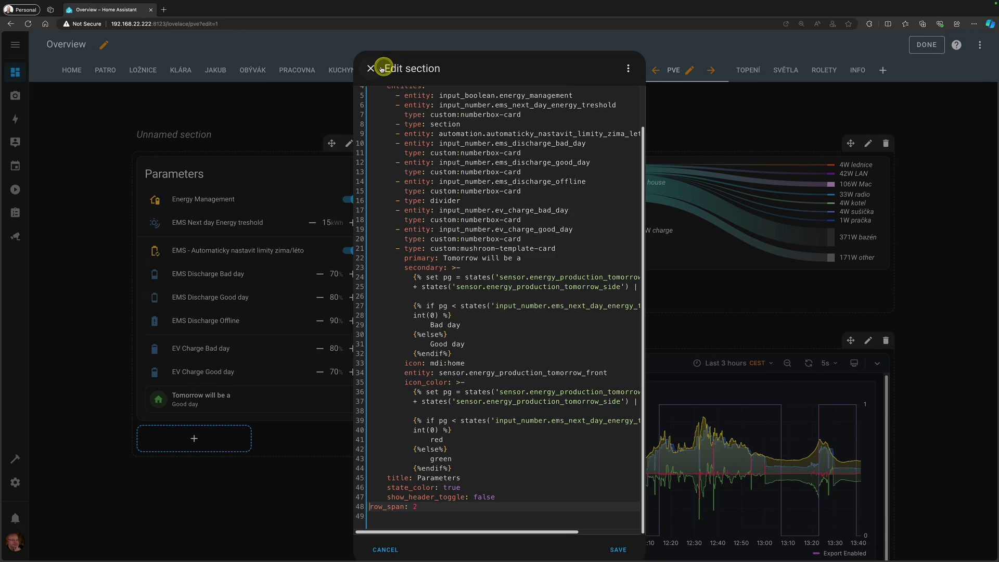
Close the section dialog and open the card picker to add a new card.
left_click(373, 68)
scroll(482, 312, "down", 3)
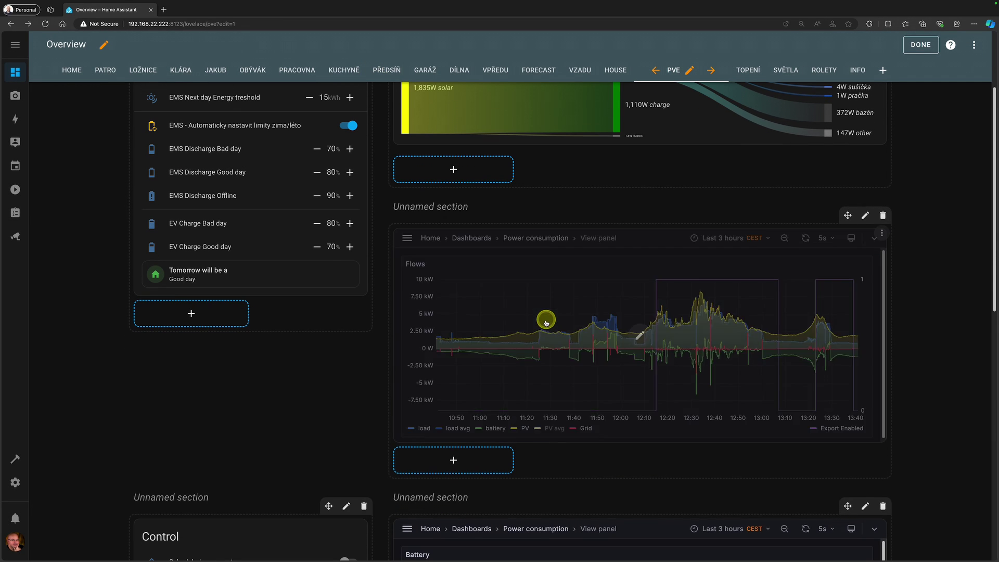
left_click(464, 168)
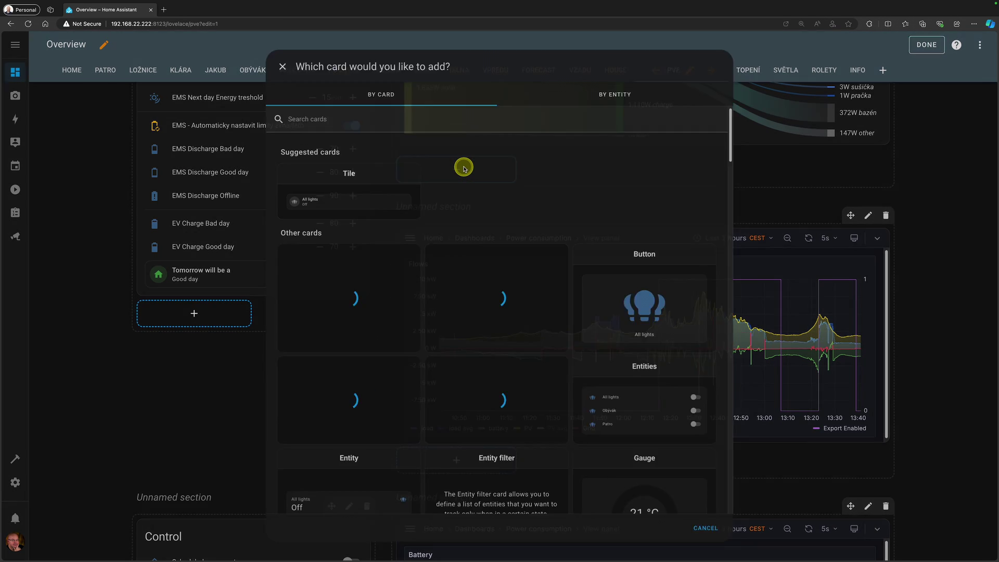